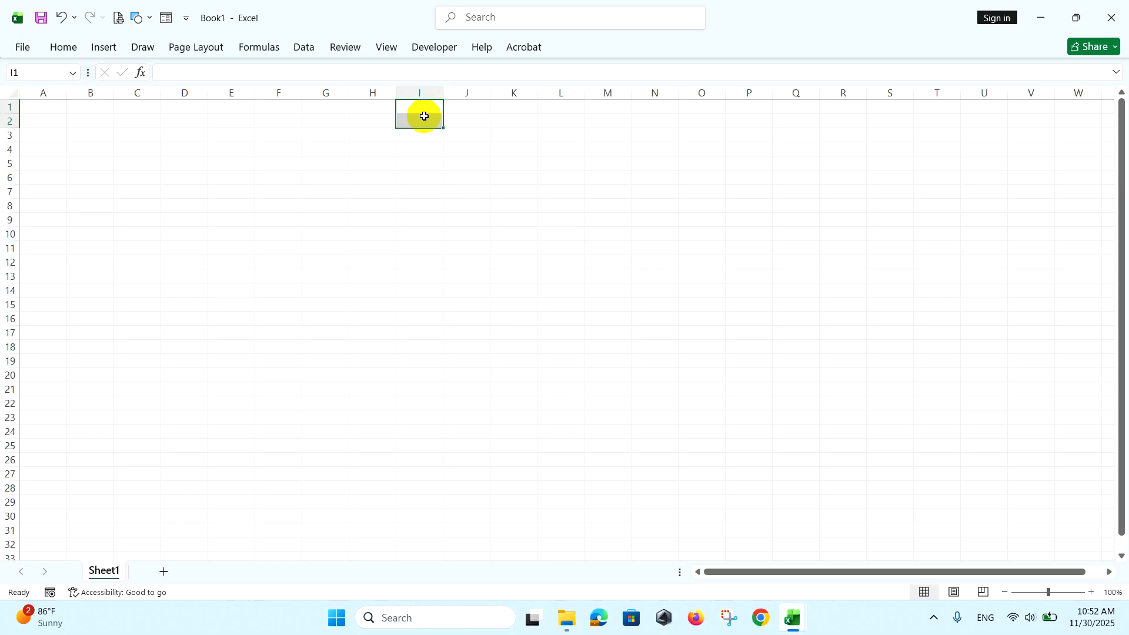
Merge I1:I2, widen column I and enter INVOICE.
left_click(68, 48)
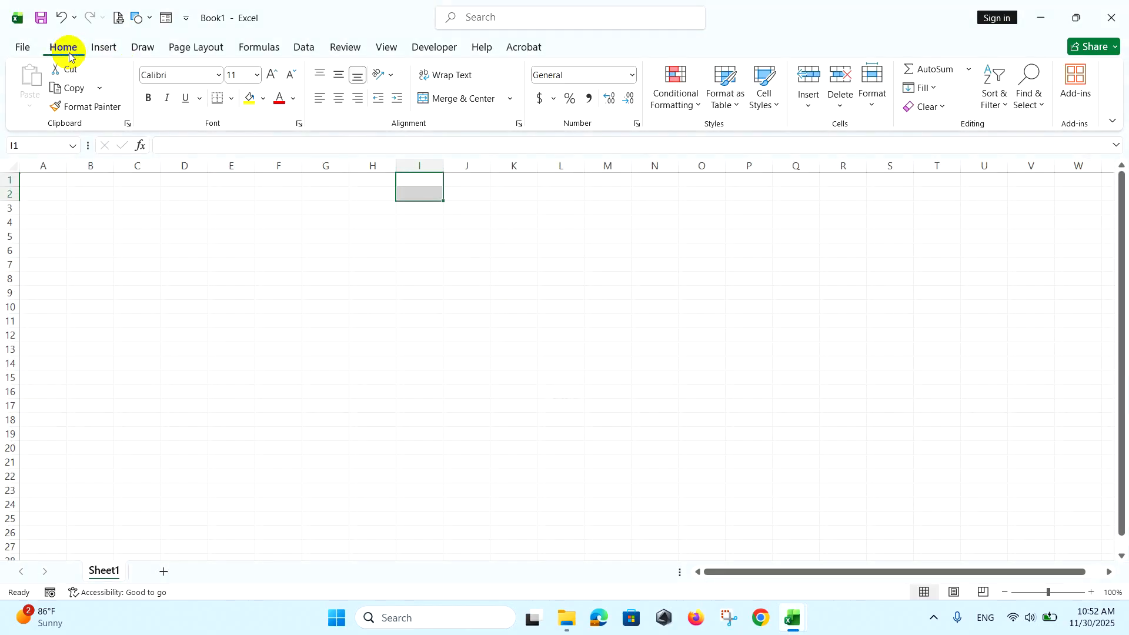
left_click(445, 103)
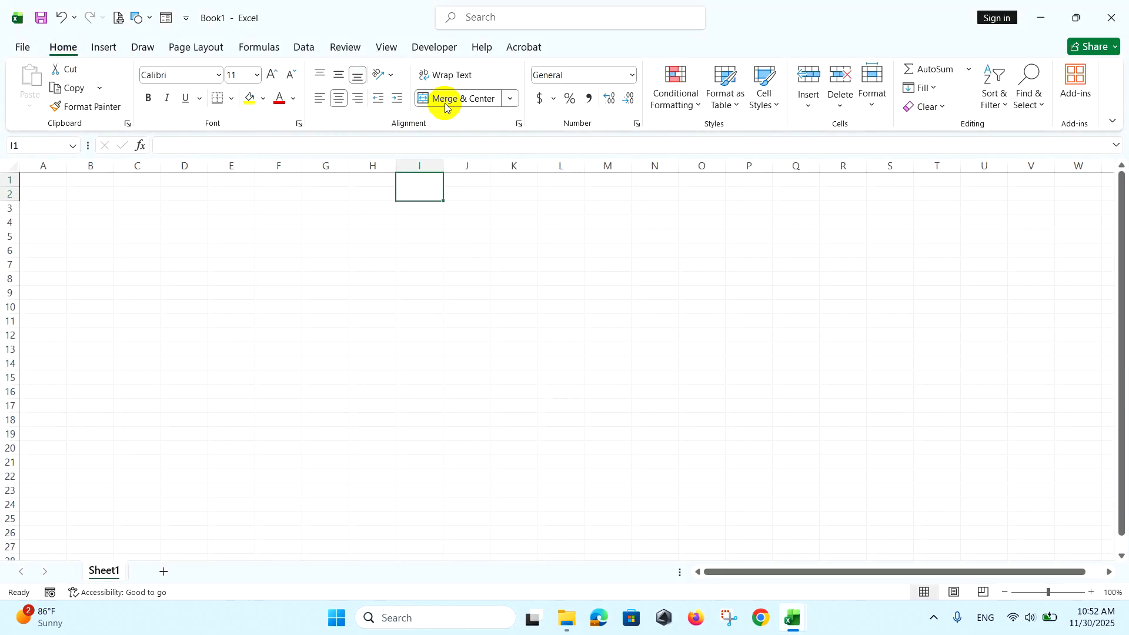
left_click_drag(444, 167, 476, 166)
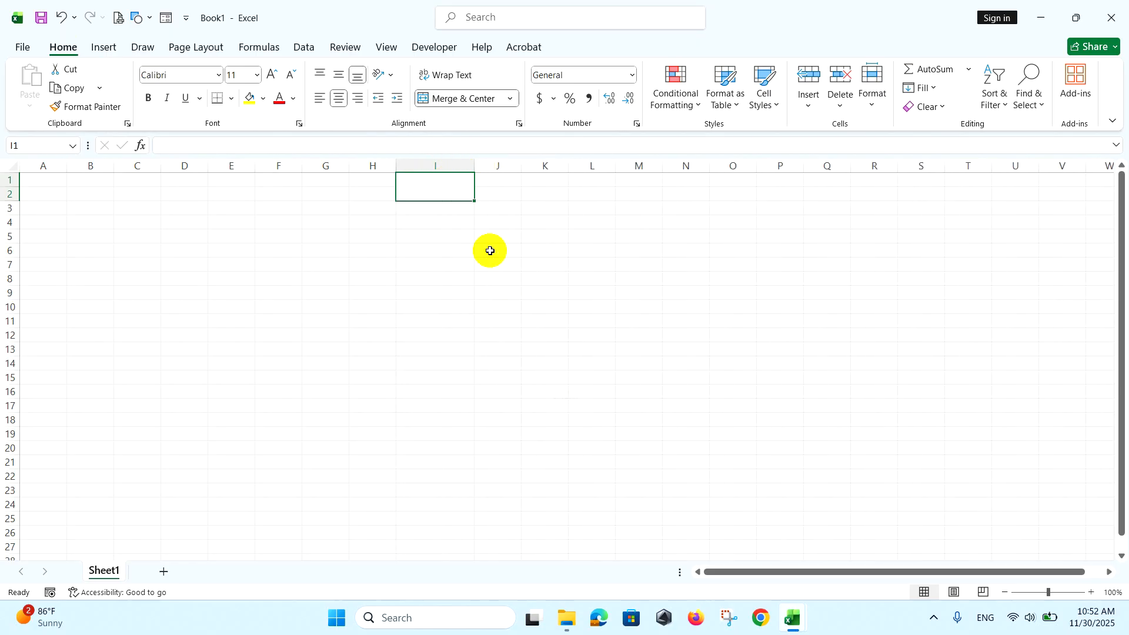
type("INVOICE")
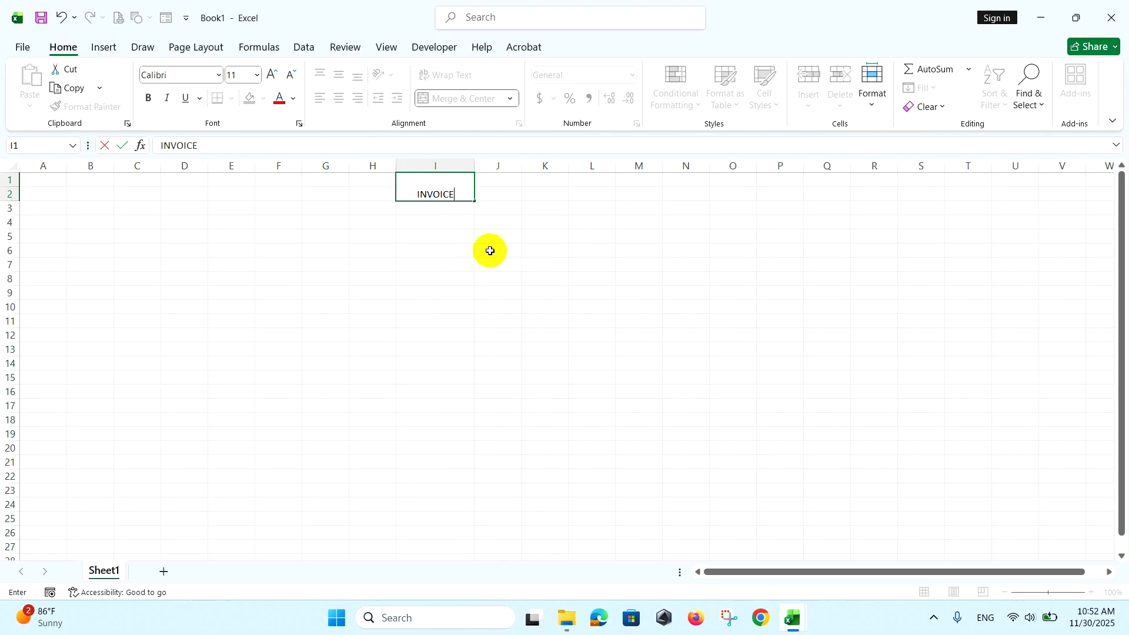
left_click(484, 182)
Format INVOICE as bold Arial Black 14, middle-aligned vertically.
left_click(462, 189)
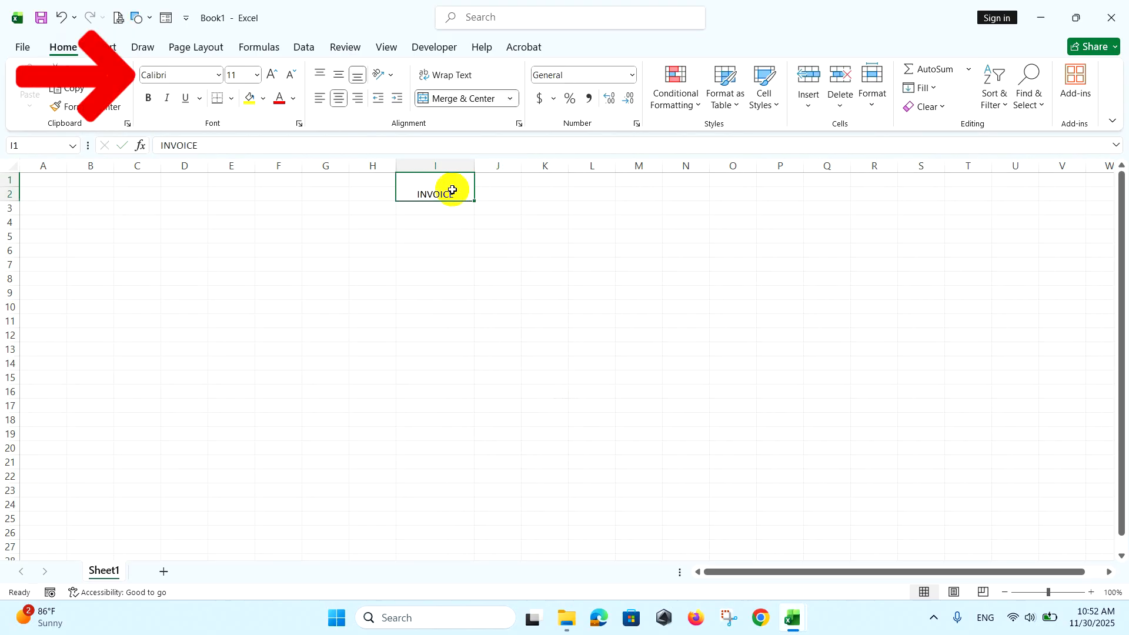
left_click(148, 97)
left_click(173, 72)
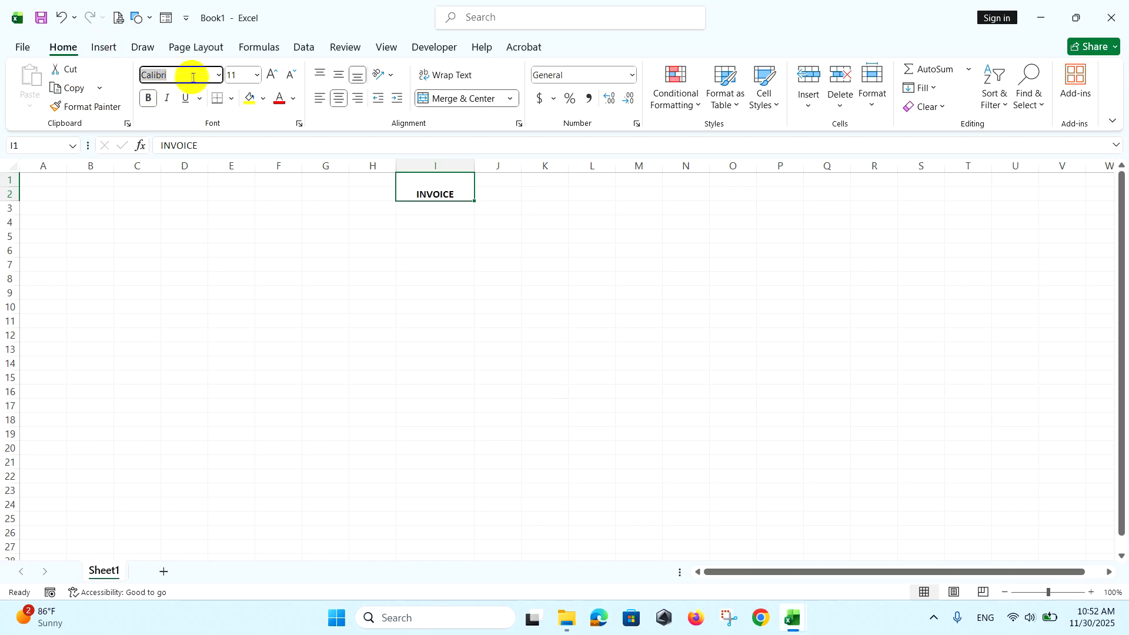
type("Ar")
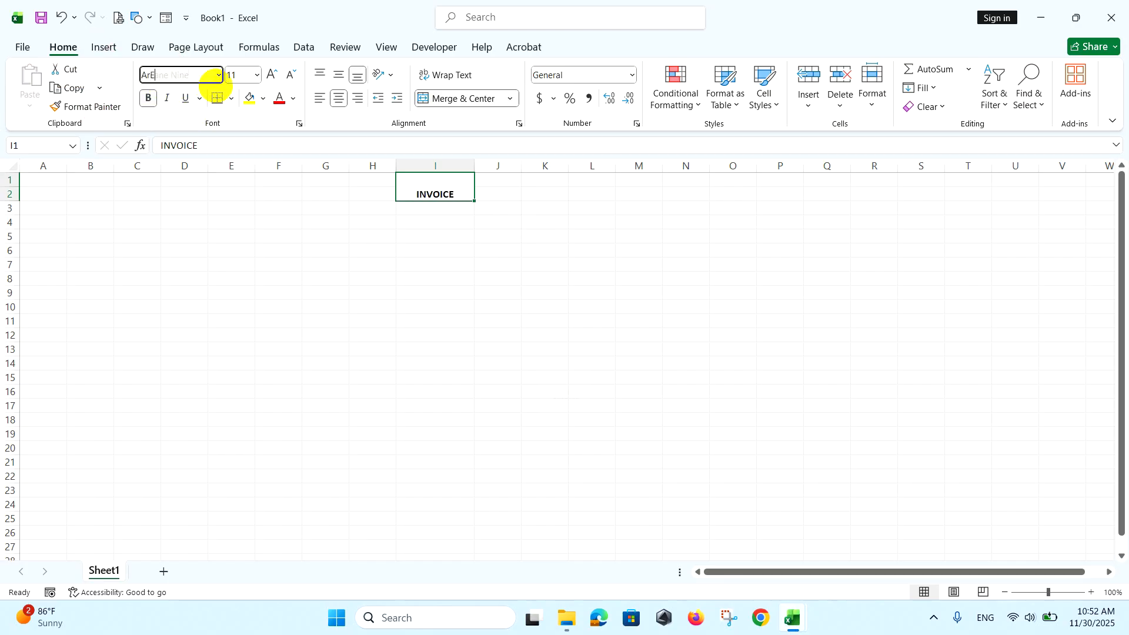
type("ial B")
key("Return")
left_click(241, 74)
type("14")
key("Return")
left_click(338, 74)
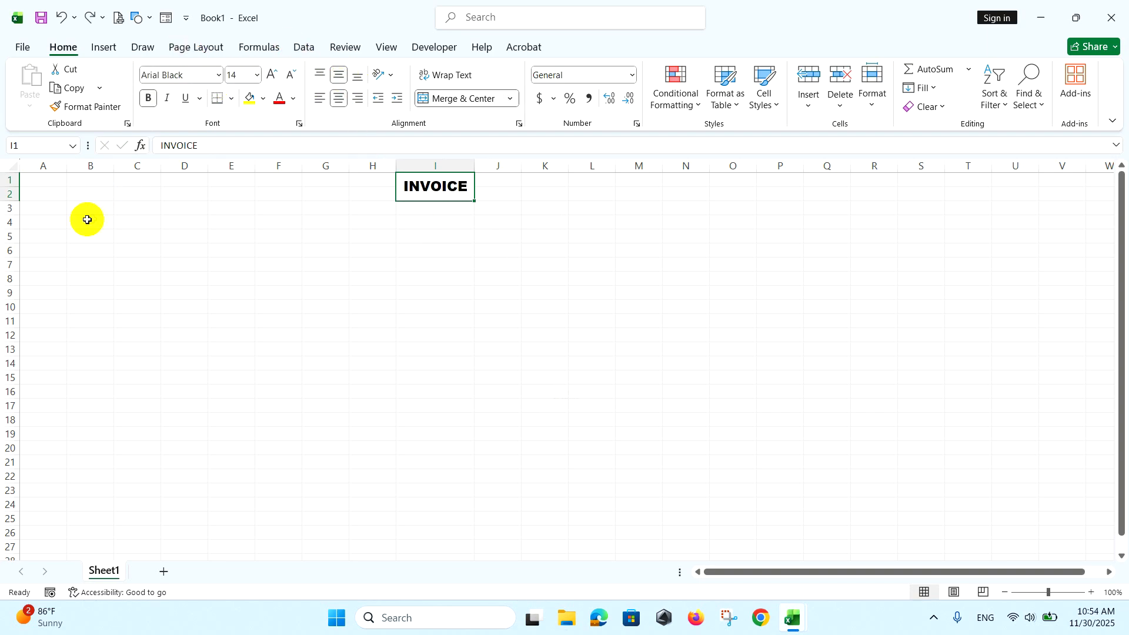
left_click(88, 221)
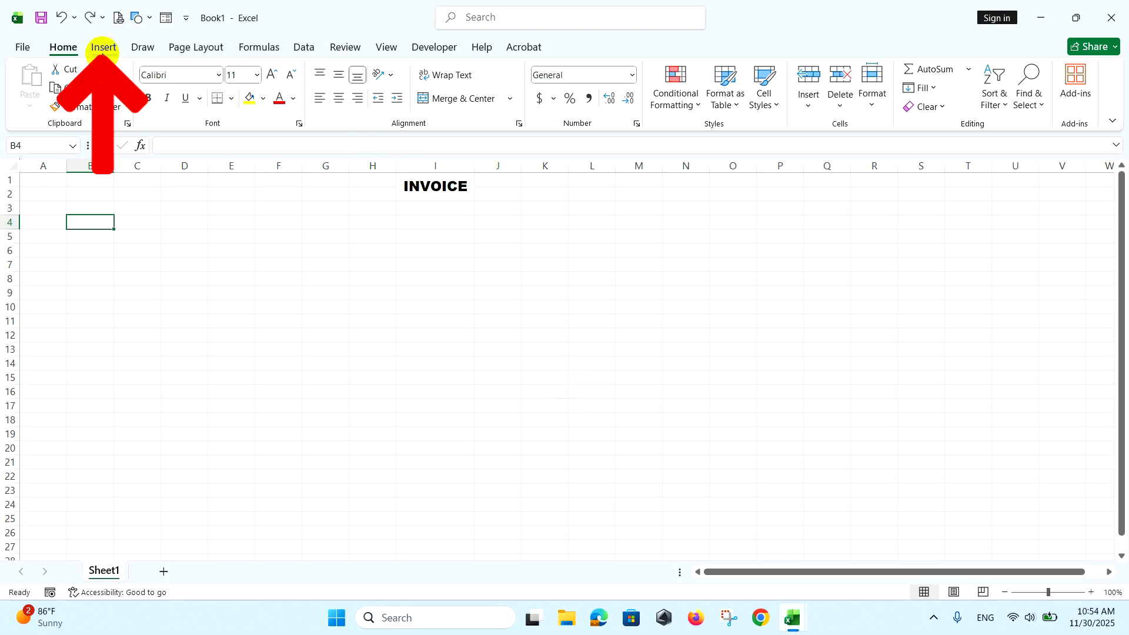
Insert the Icon picture from this device near cell B4.
left_click(103, 49)
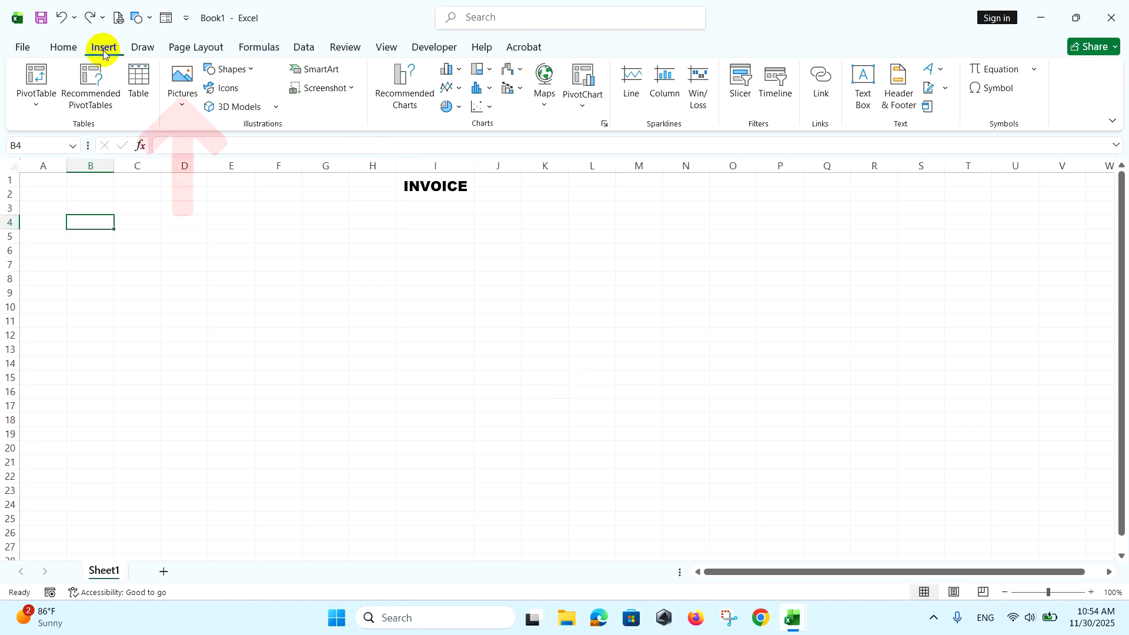
left_click(180, 74)
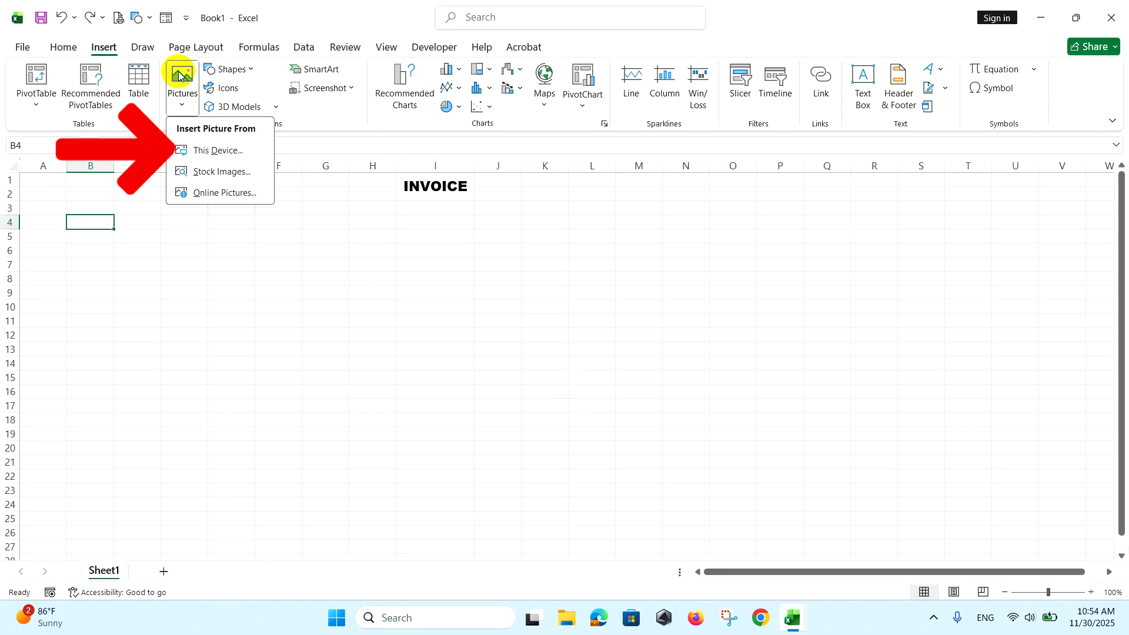
left_click(221, 151)
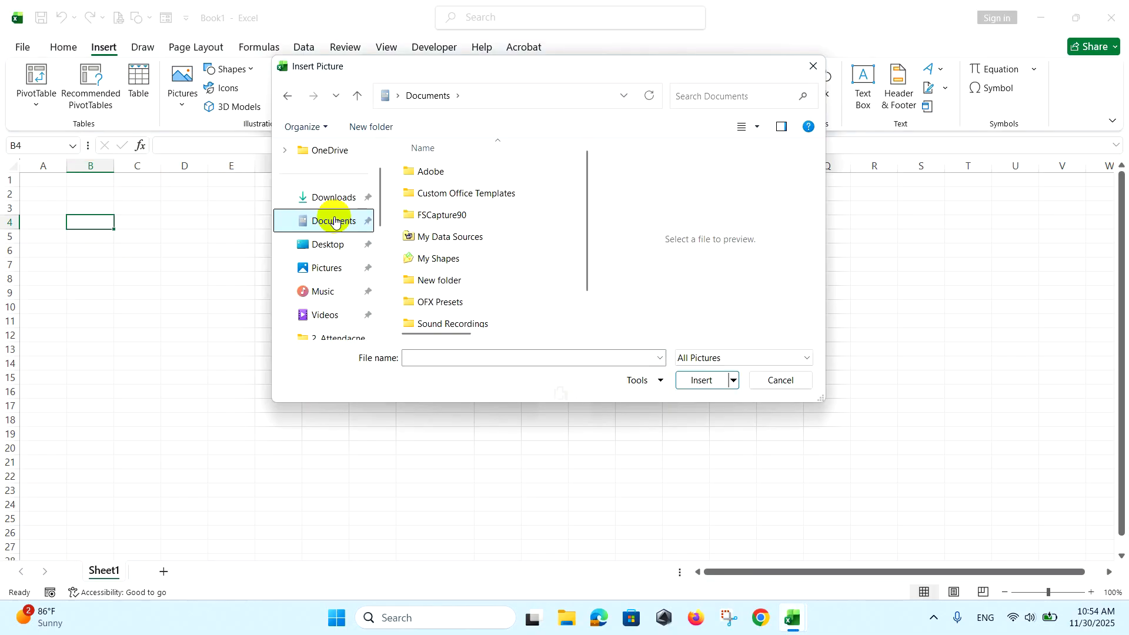
scroll(546, 252, "down", 1)
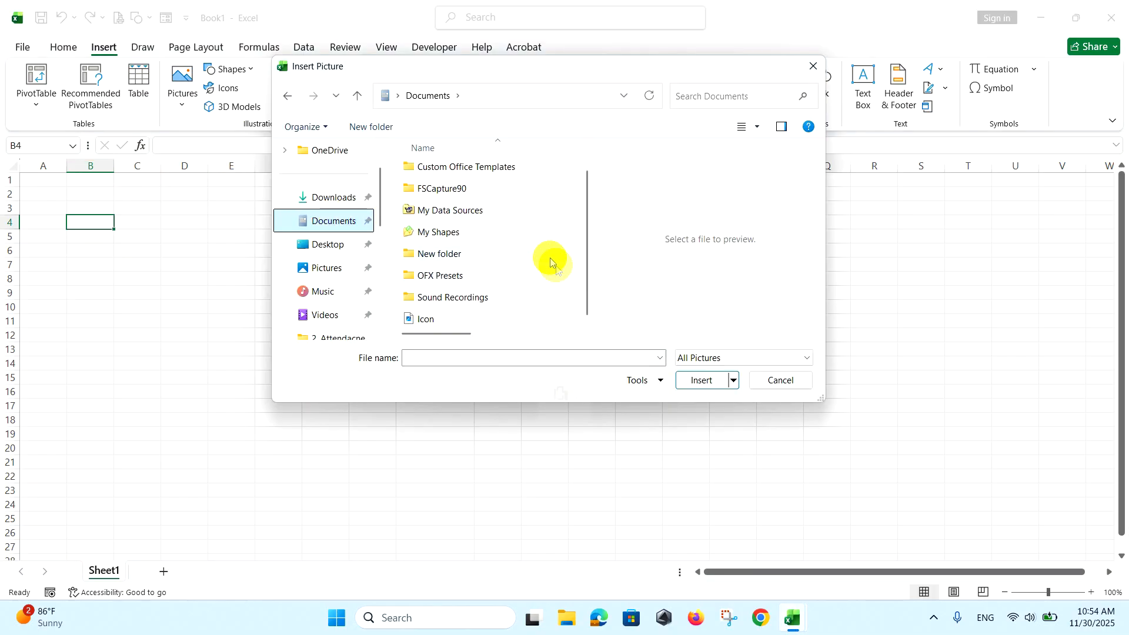
left_click(453, 320)
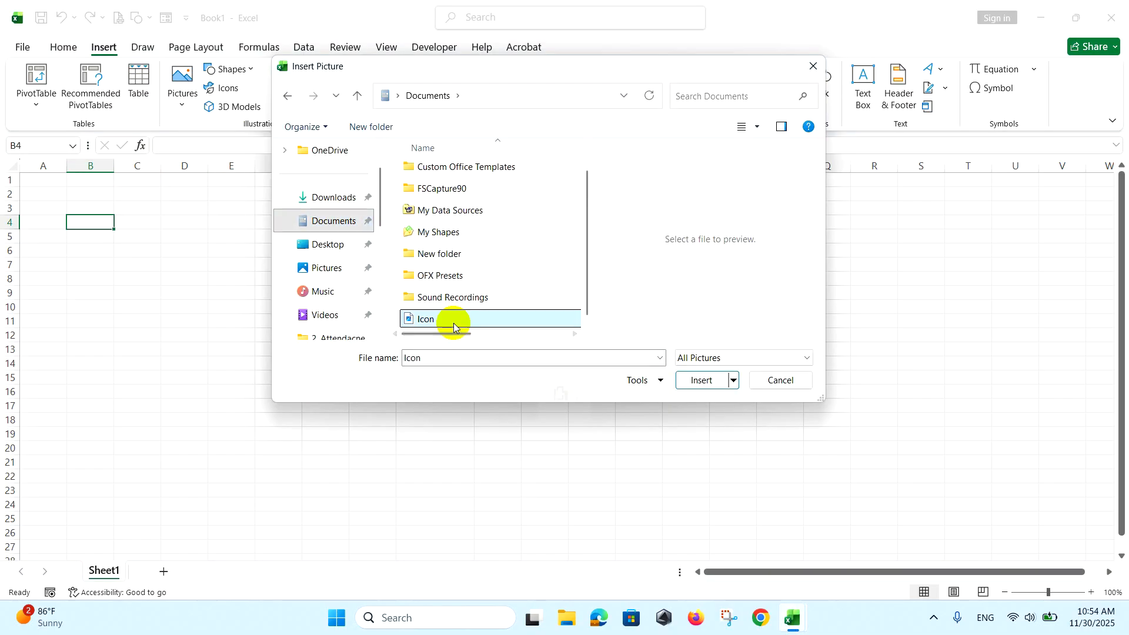
left_click(692, 383)
Shrink the Computer logo to about 0.57 by 0.67 inches.
left_click_drag(280, 396, 96, 235)
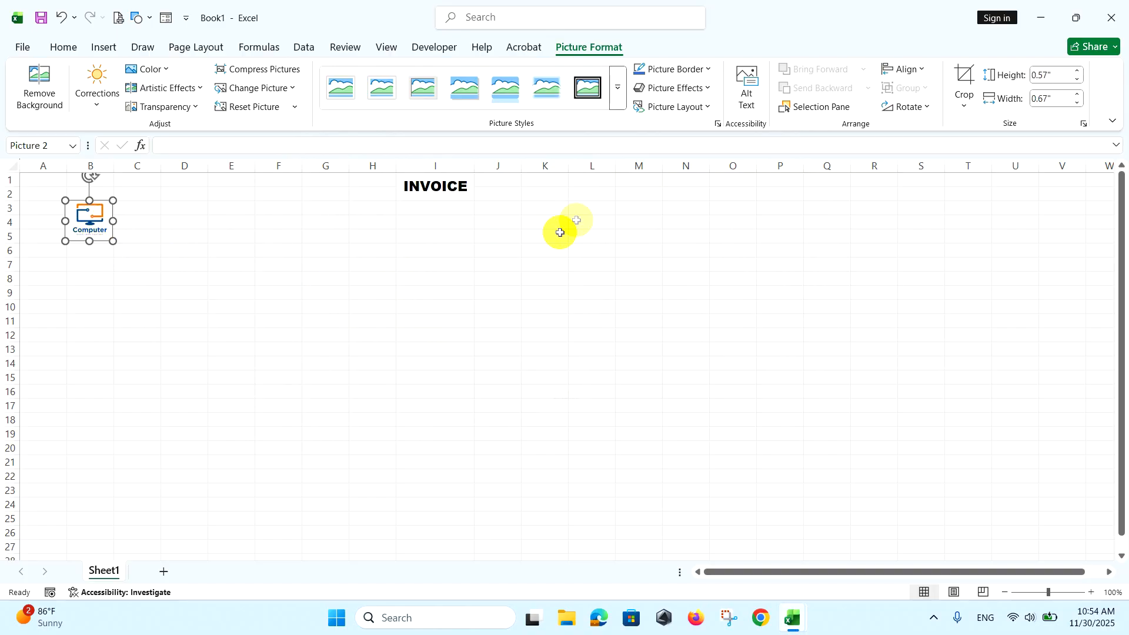
left_click(429, 221)
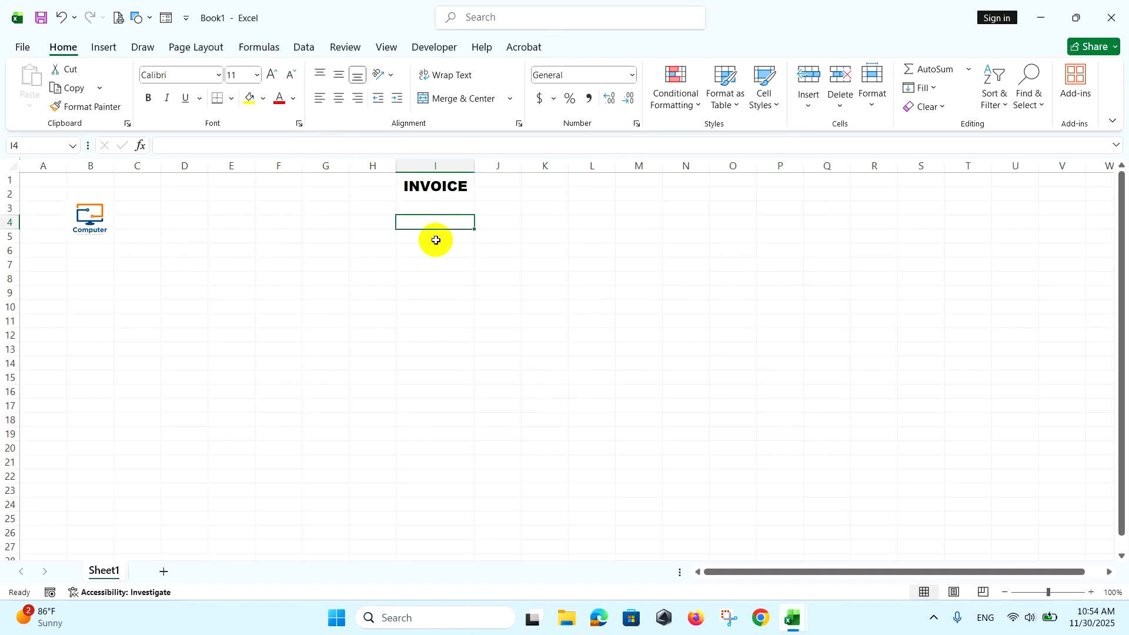
key("Right")
Enter the Address label and company street address in B9.
left_click(96, 293)
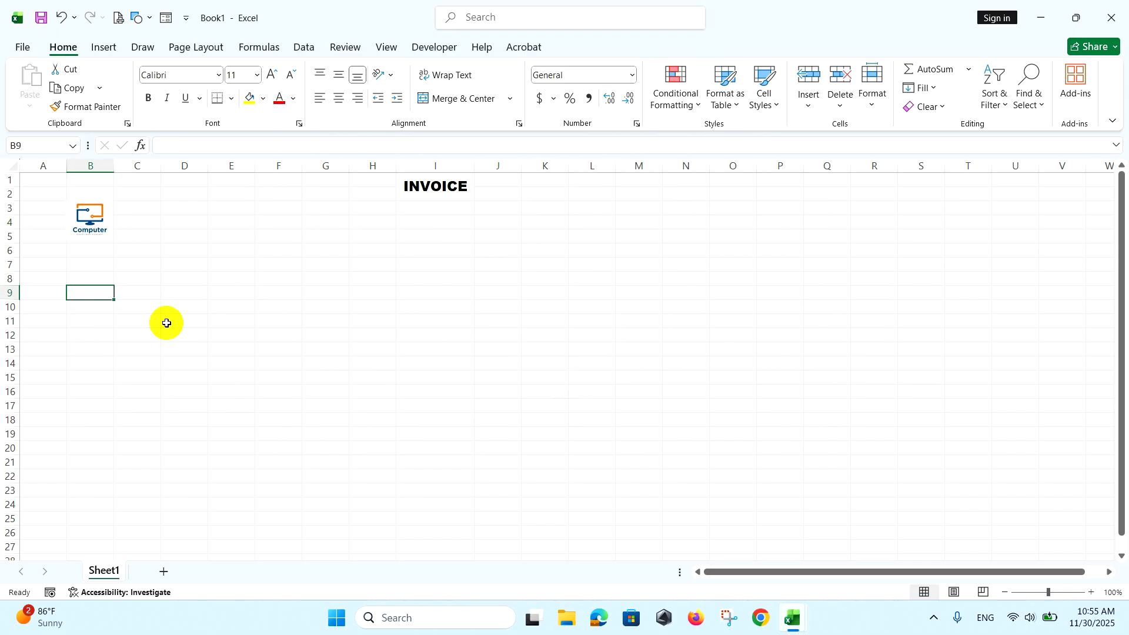
type("Address:")
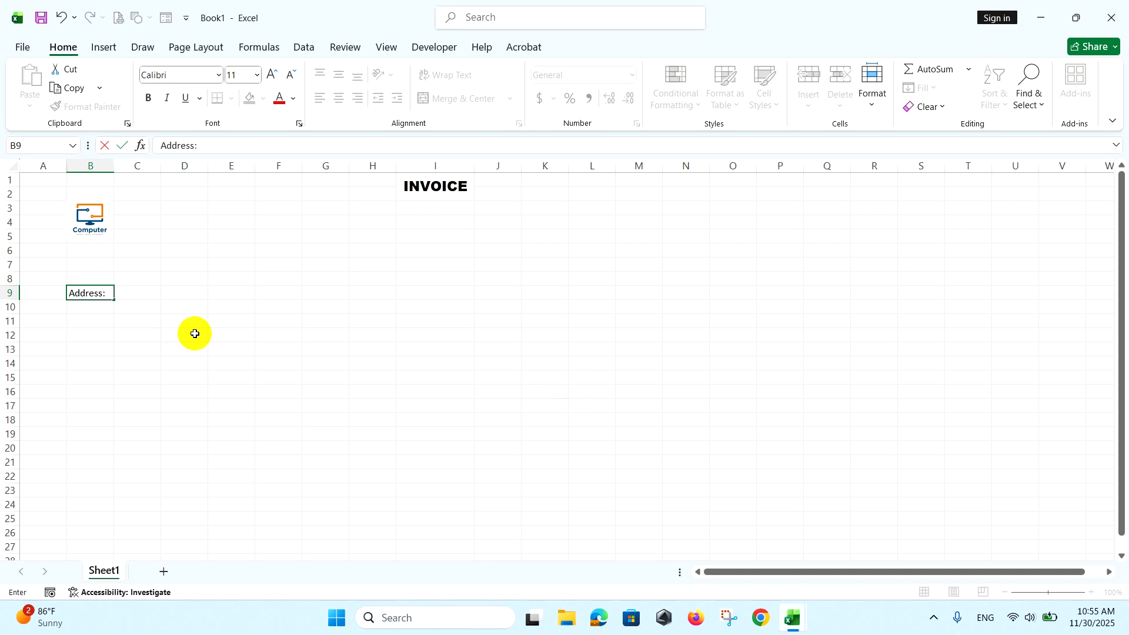
key("F2")
type("13th street. 47 W, New York, Ny 10011, USA")
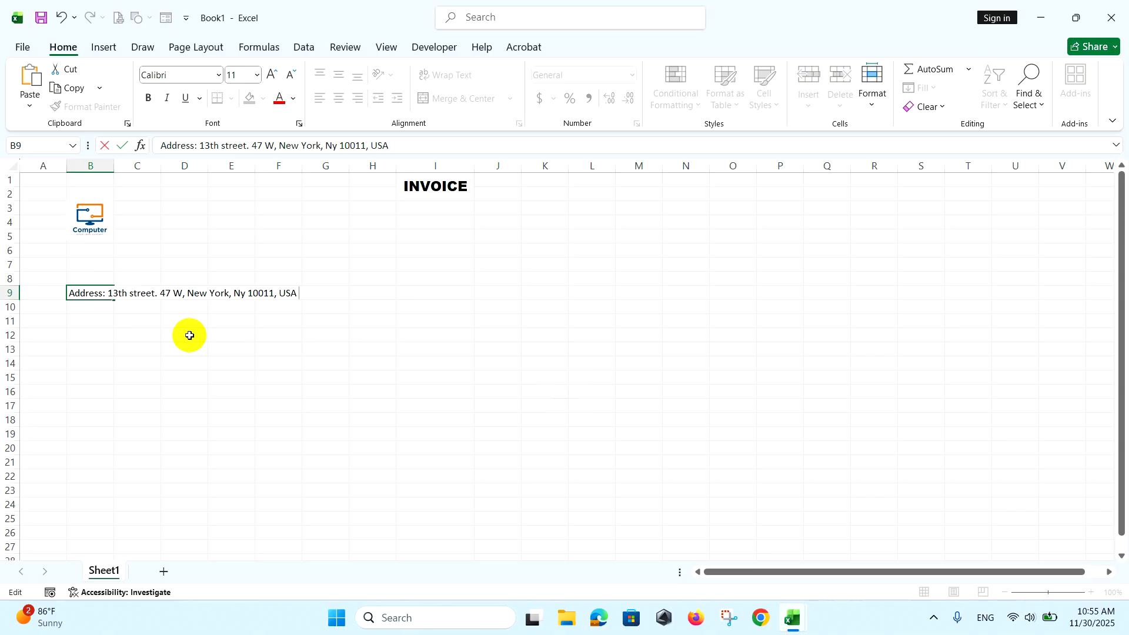
key("Return")
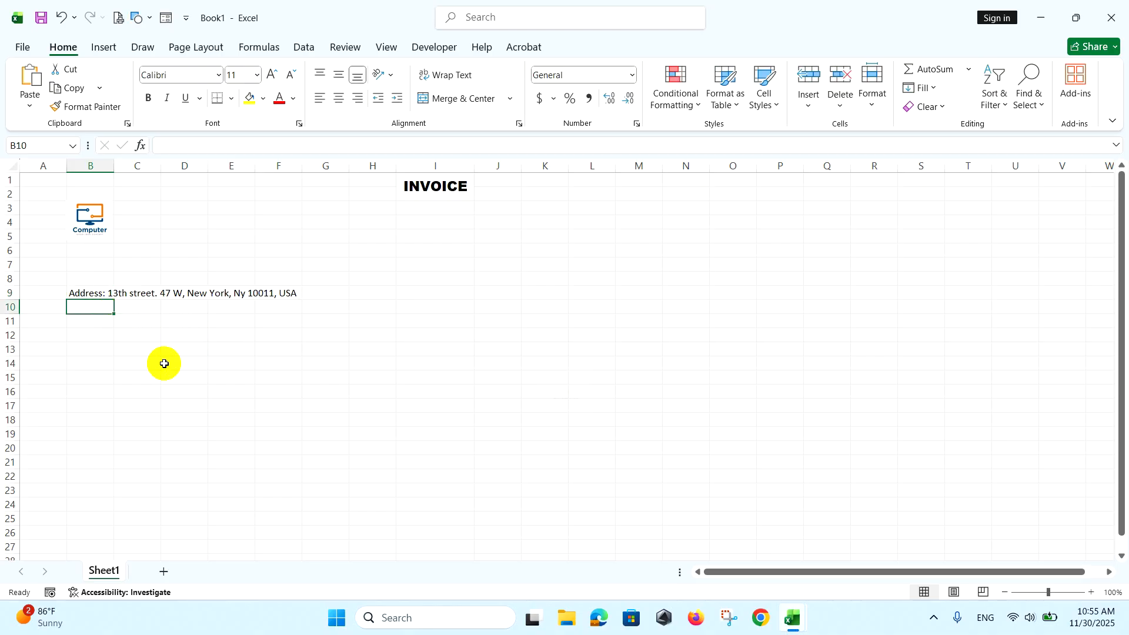
key("ctrl+c")
key("ctrl+v")
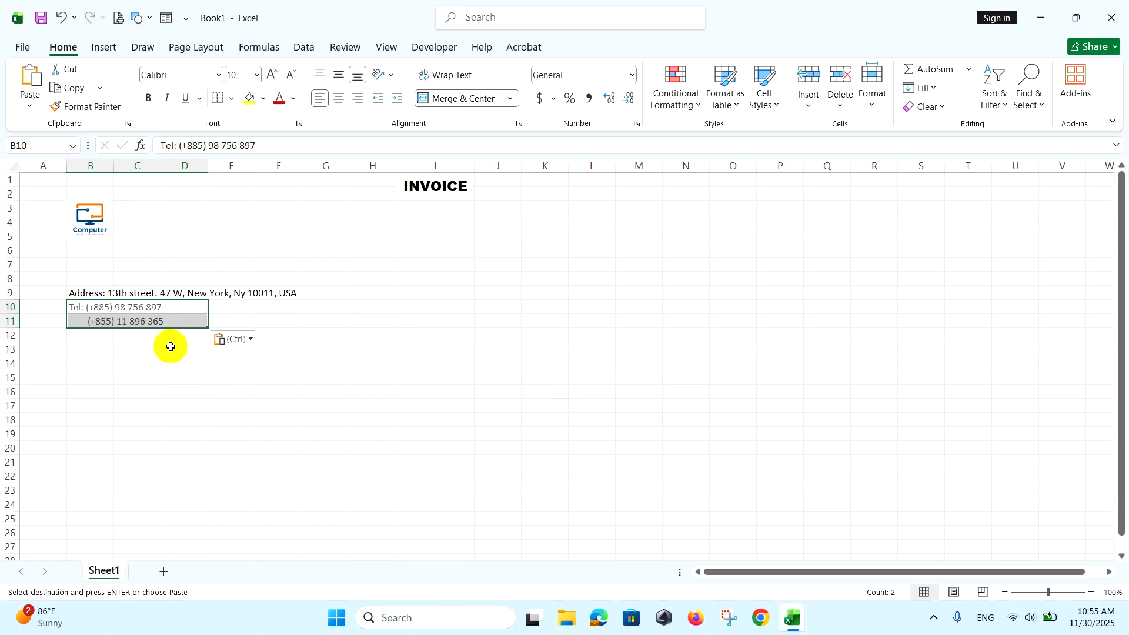
left_click(97, 337)
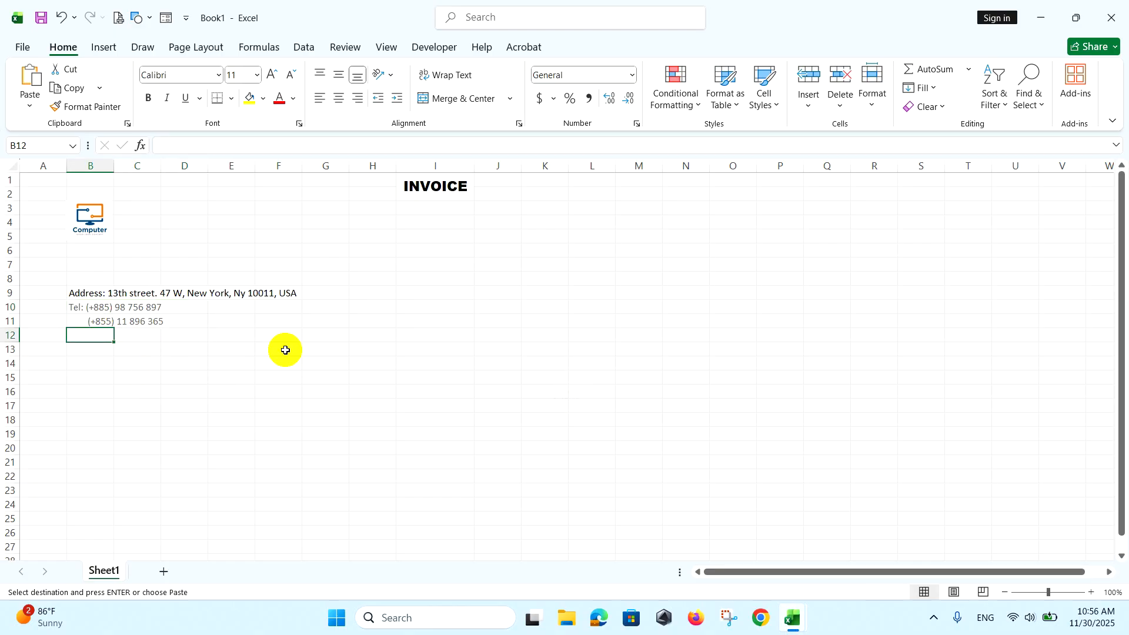
key("ctrl+v")
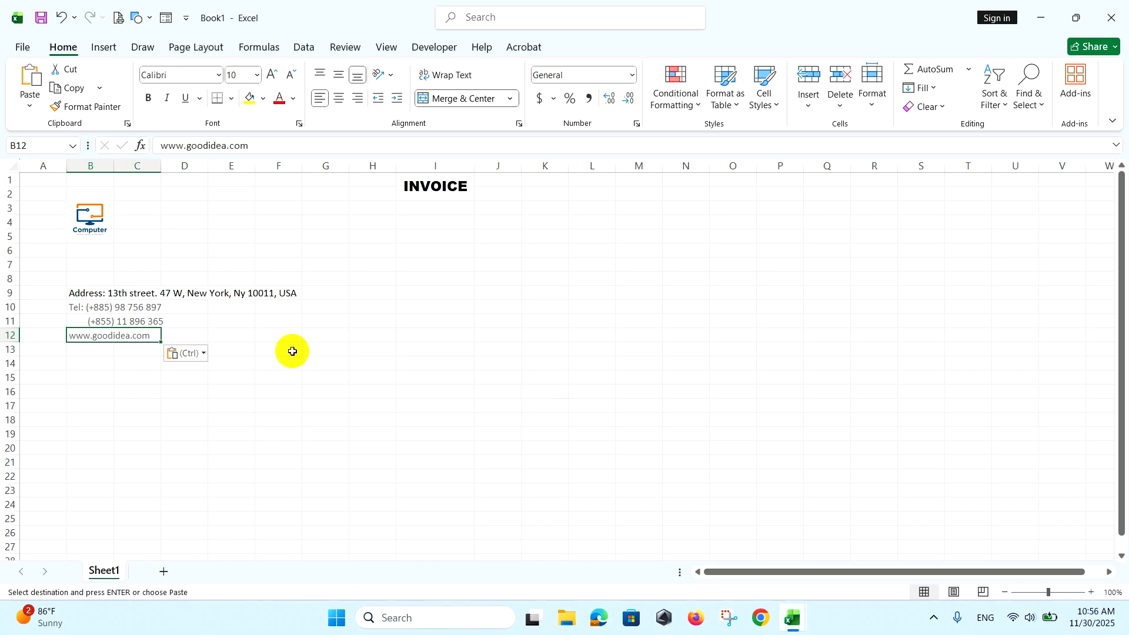
Make the B9:D12 contact lines 10 pt in Black, Text 1, Lighter 35% grey.
left_click(101, 362)
left_click(369, 319)
left_click_drag(82, 291, 106, 338)
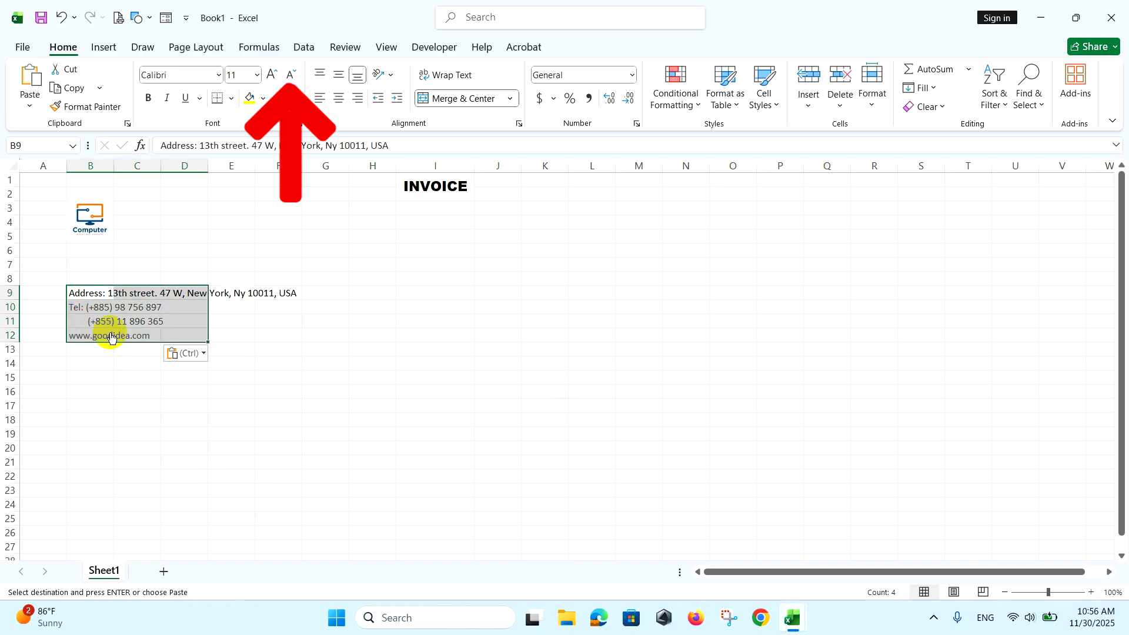
left_click(292, 73)
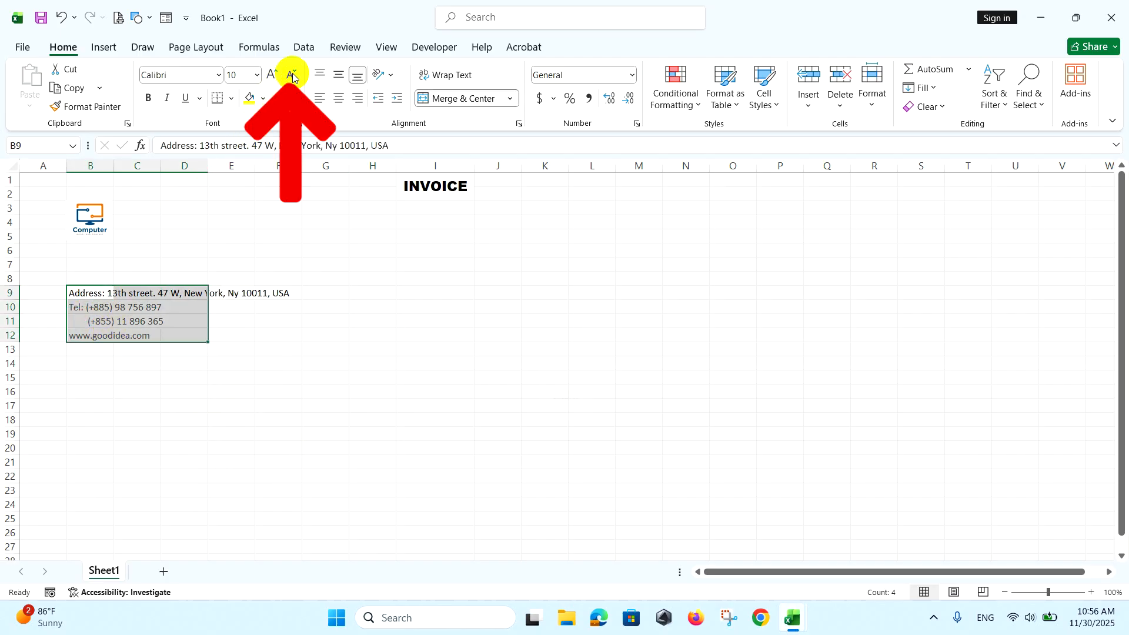
left_click(296, 106)
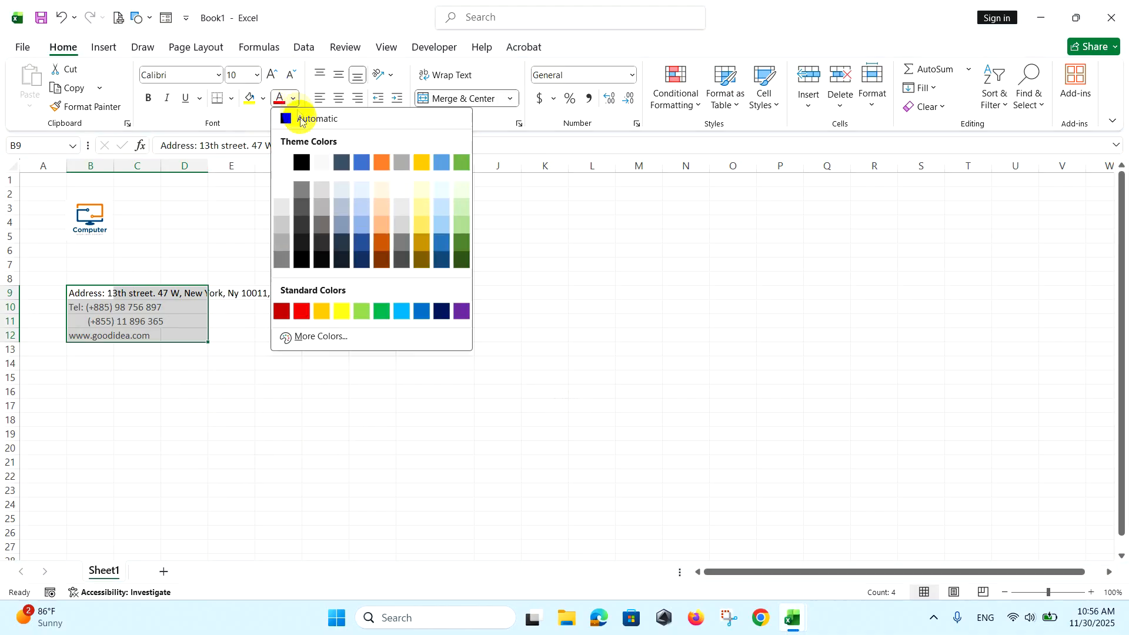
left_click(304, 214)
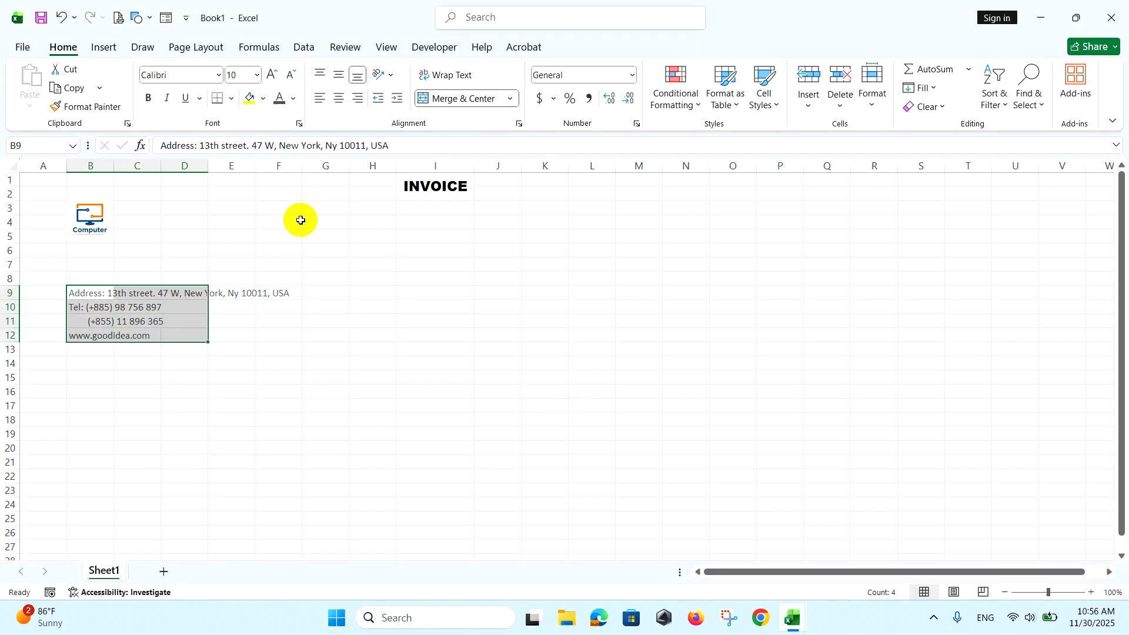
left_click(293, 322)
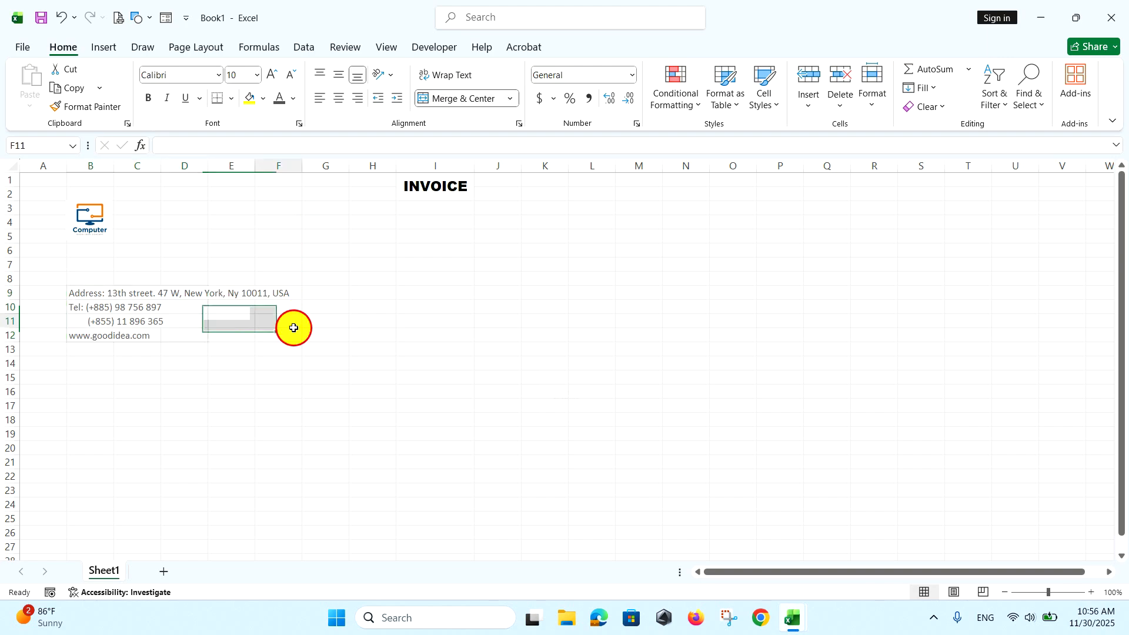
left_click_drag(295, 328, 325, 335)
Merge F11:G11 and enter the Date: and Saler: labels.
left_click(447, 96)
left_click(284, 321)
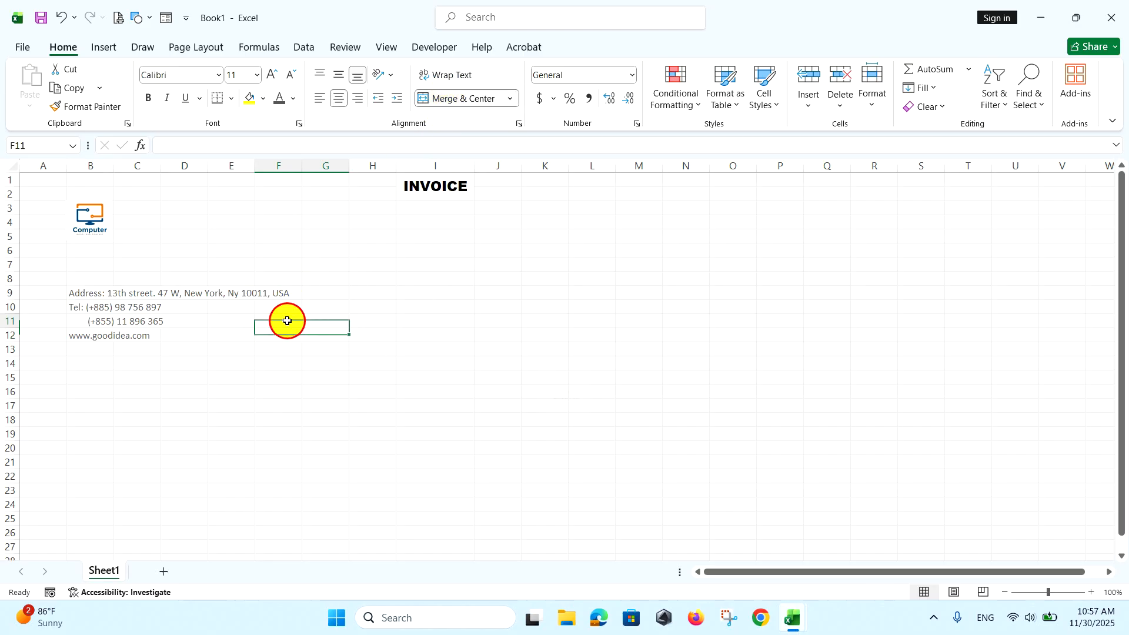
type("Date:")
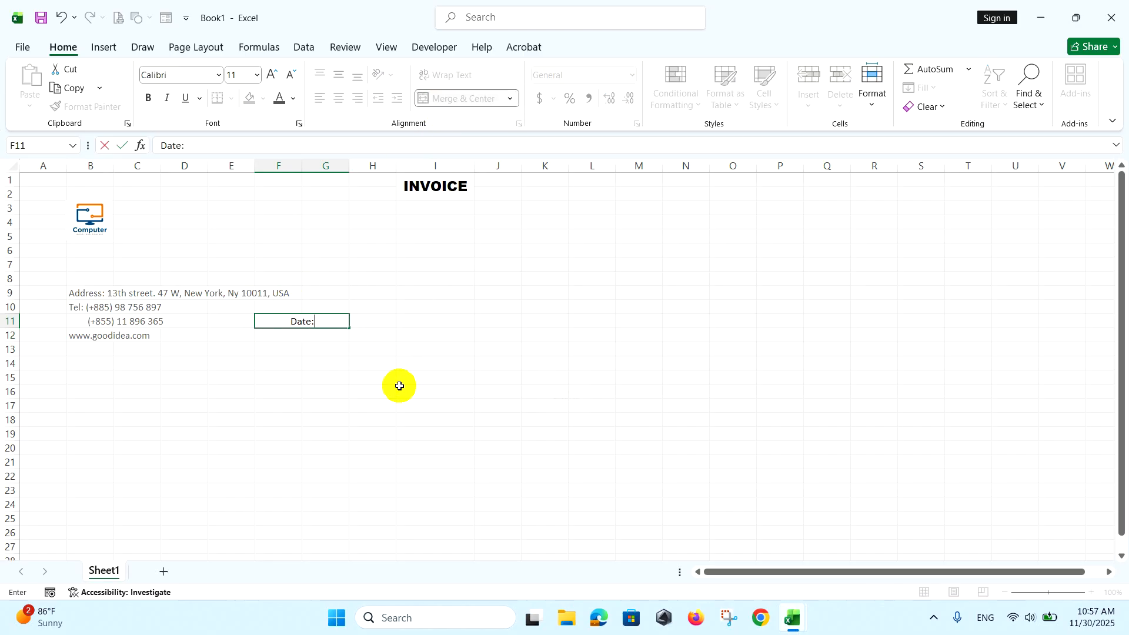
key("Return")
type("Saler:")
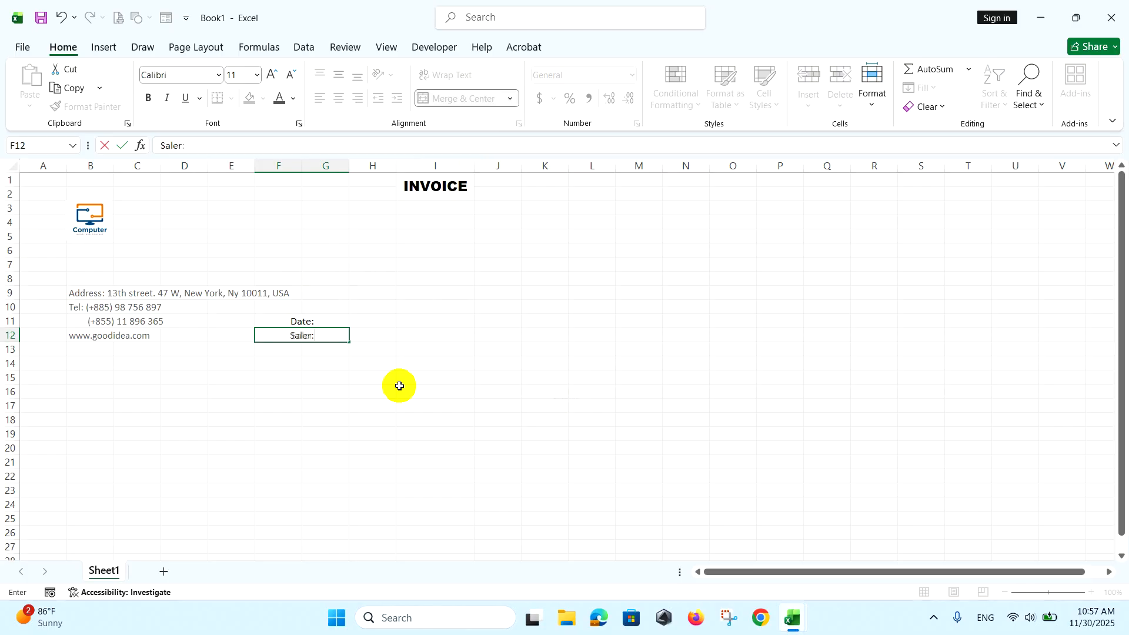
Merge H11:I11 and H12:I12 for the date and seller values.
left_click_drag(386, 324, 427, 320)
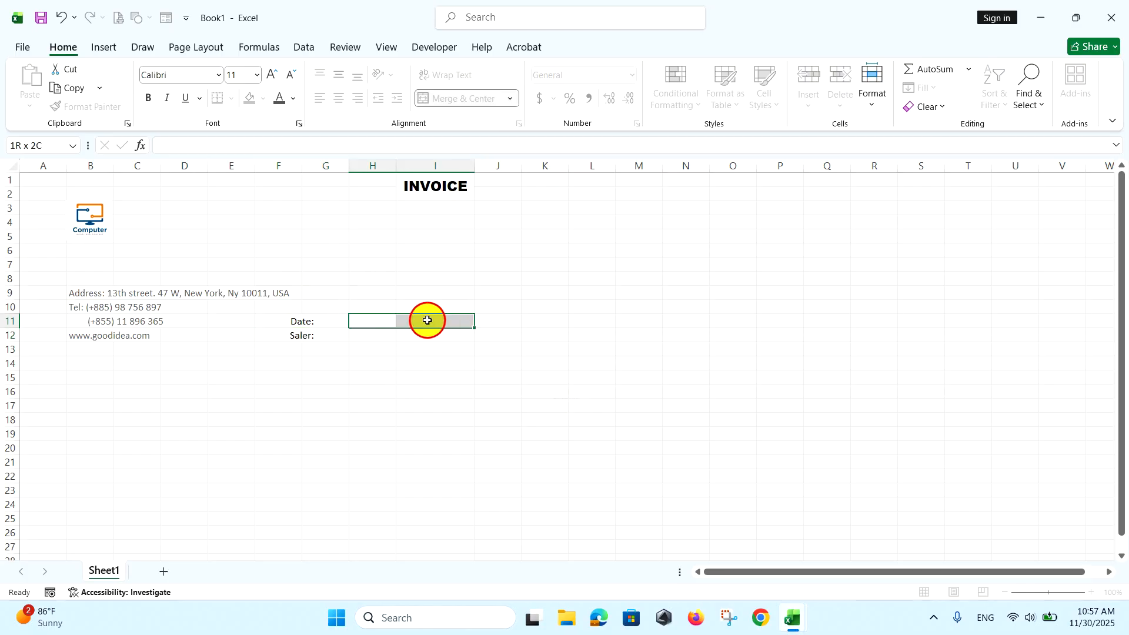
left_click(450, 99)
left_click_drag(386, 336, 418, 335)
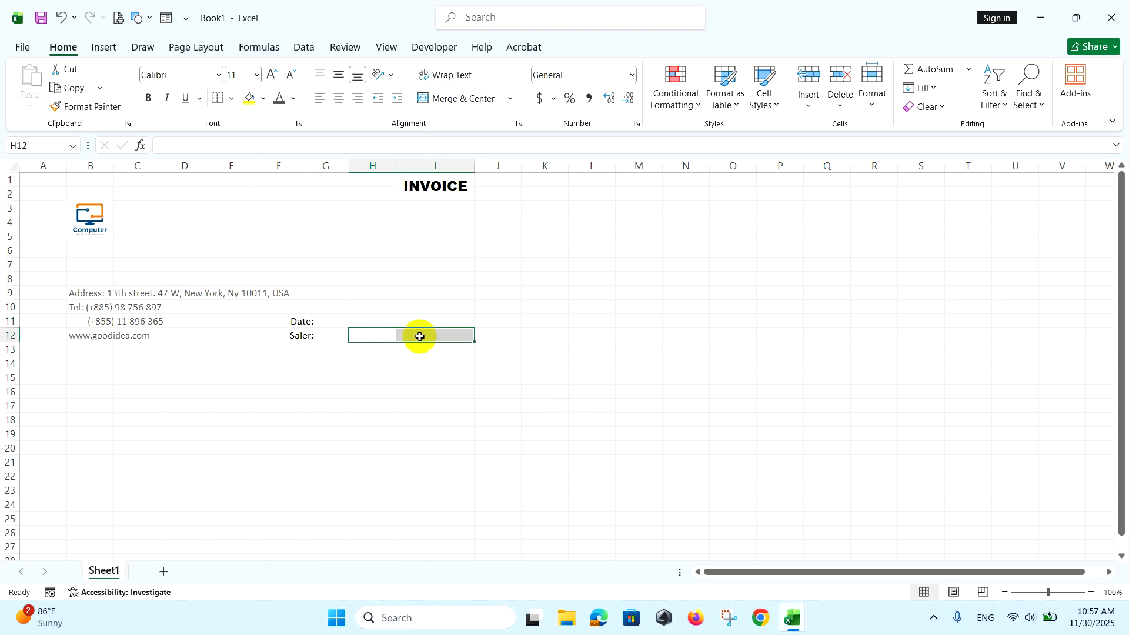
left_click(440, 100)
Enter =TODAY() (11/30/2025) in H11 and the seller's name in H12.
left_click(395, 321)
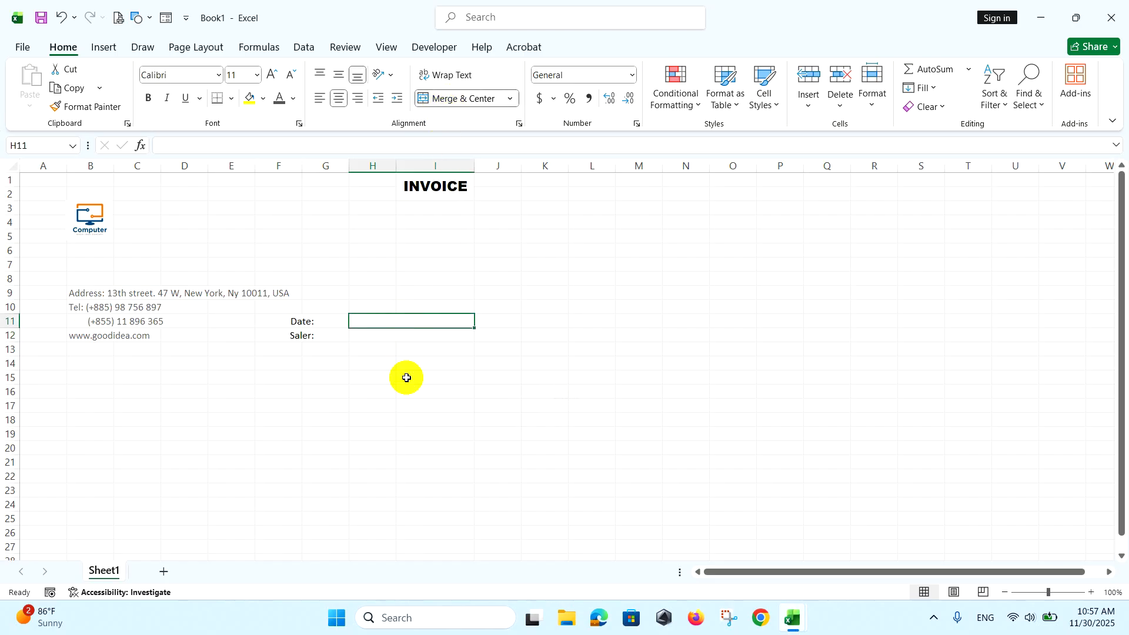
type("=today")
key("Tab")
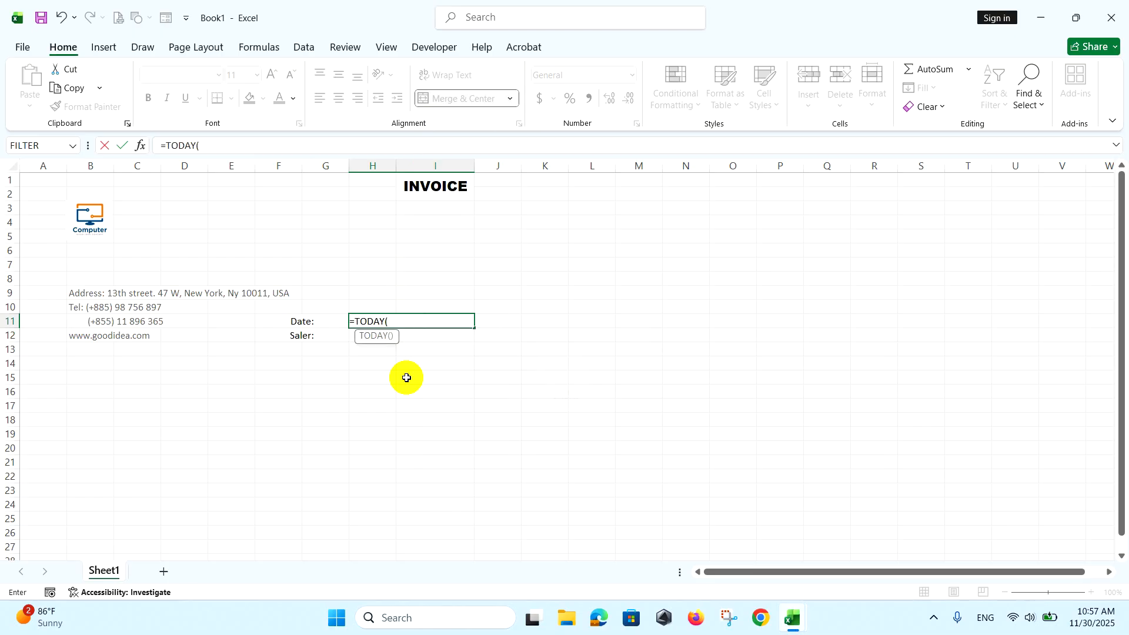
key("Return")
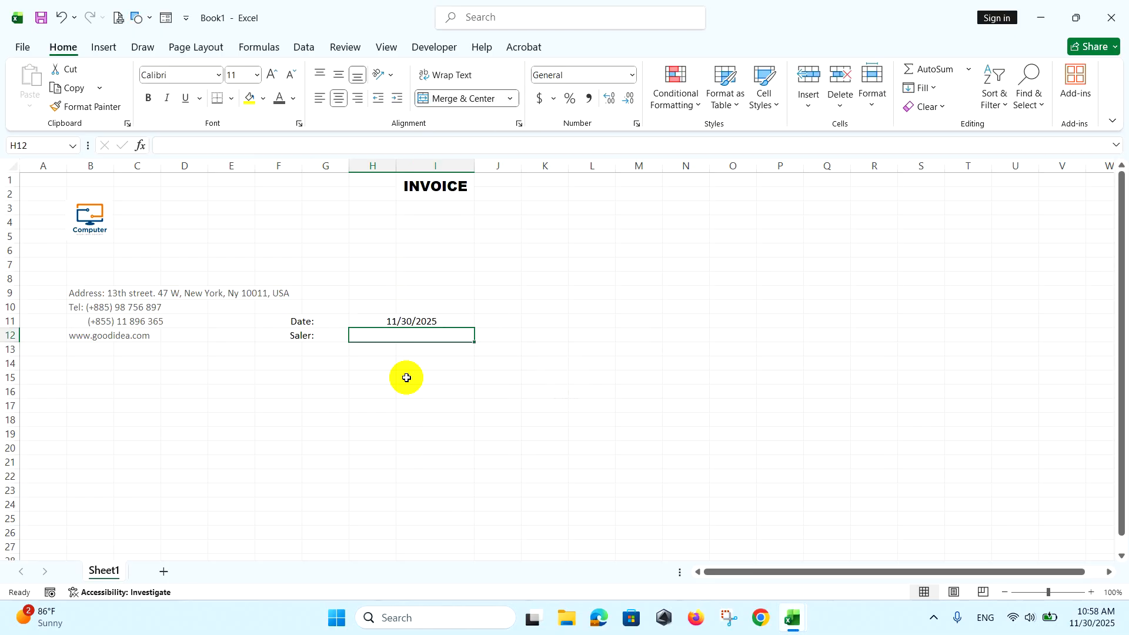
type("Emma")
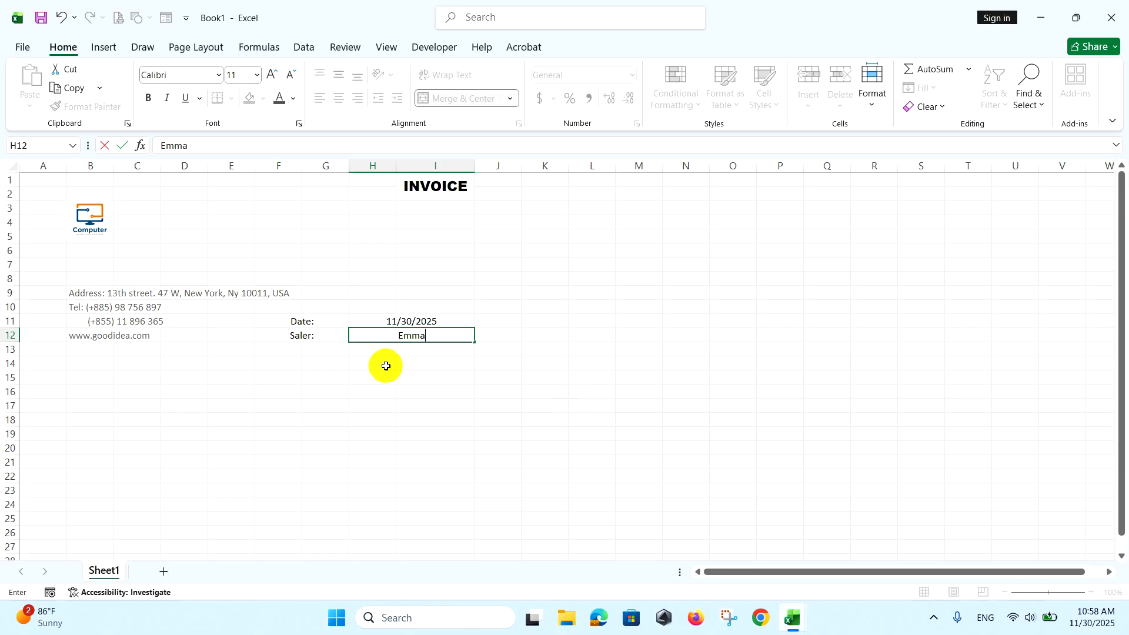
left_click(285, 351)
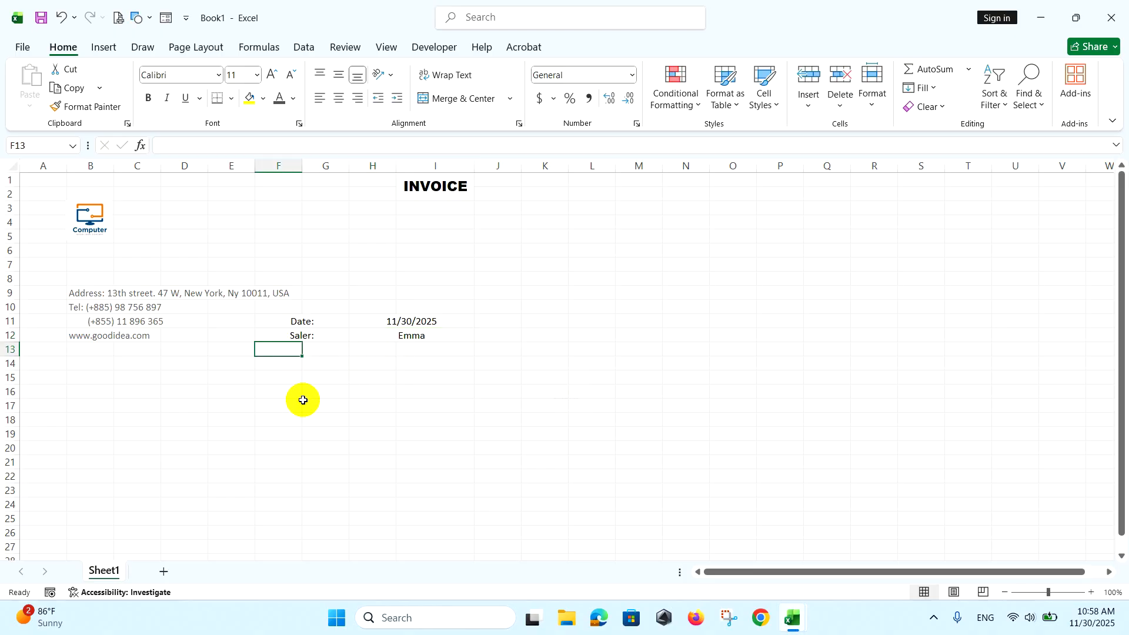
left_click_drag(88, 291, 97, 330)
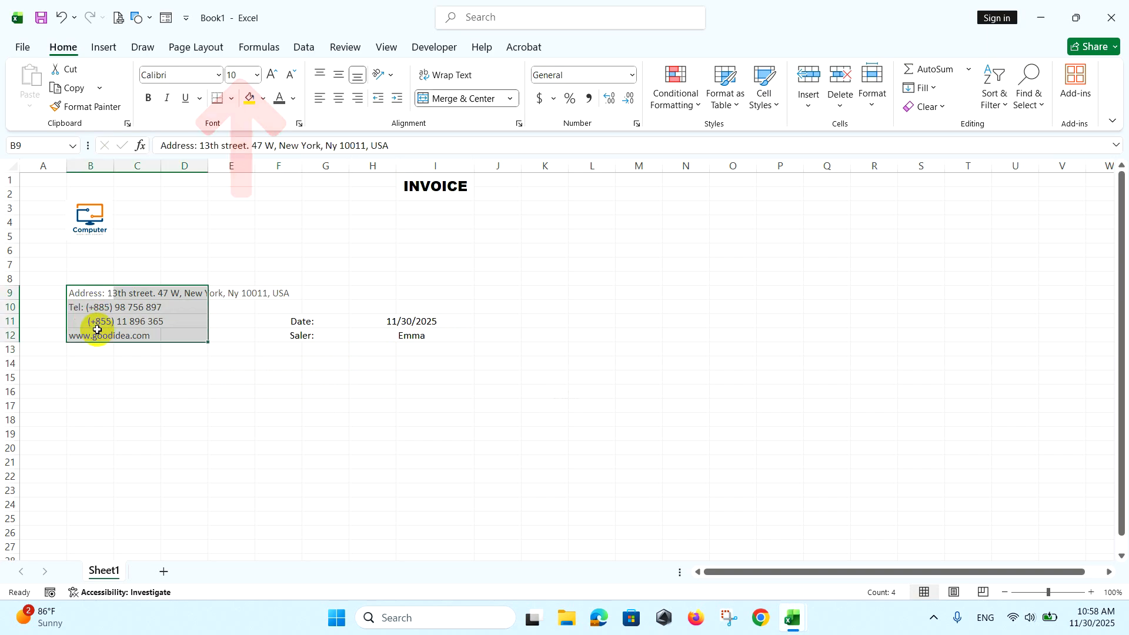
Shrink the contact and Date/Saler text to 9 pt and enlarge the logo to about B2:C6.
left_click(292, 77)
left_click(292, 76)
left_click_drag(300, 321, 394, 333)
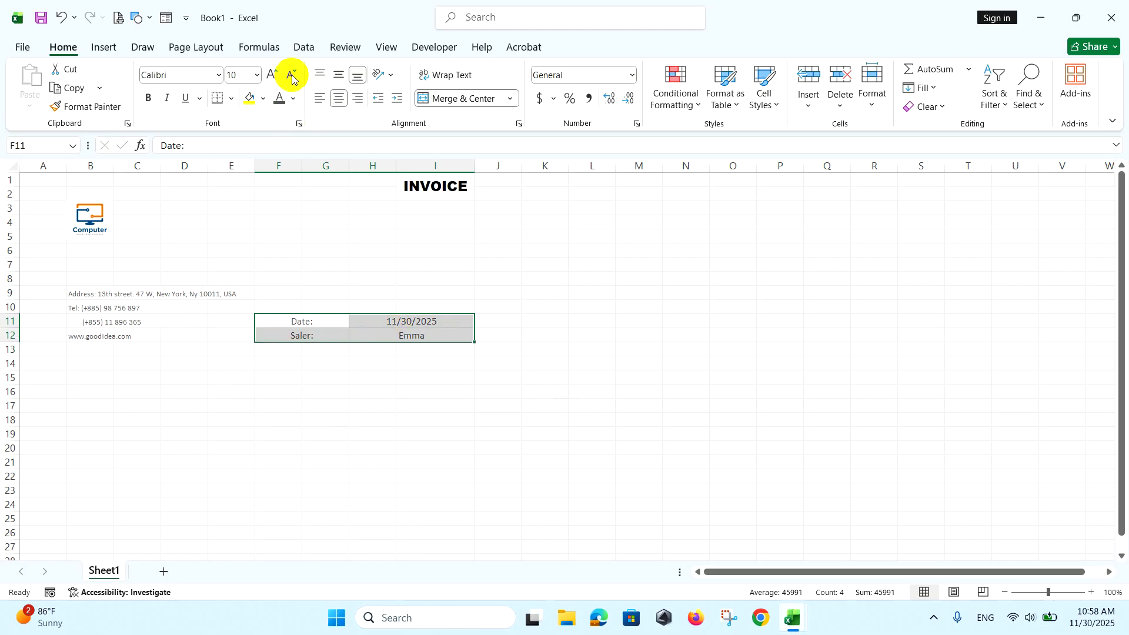
left_click(106, 368)
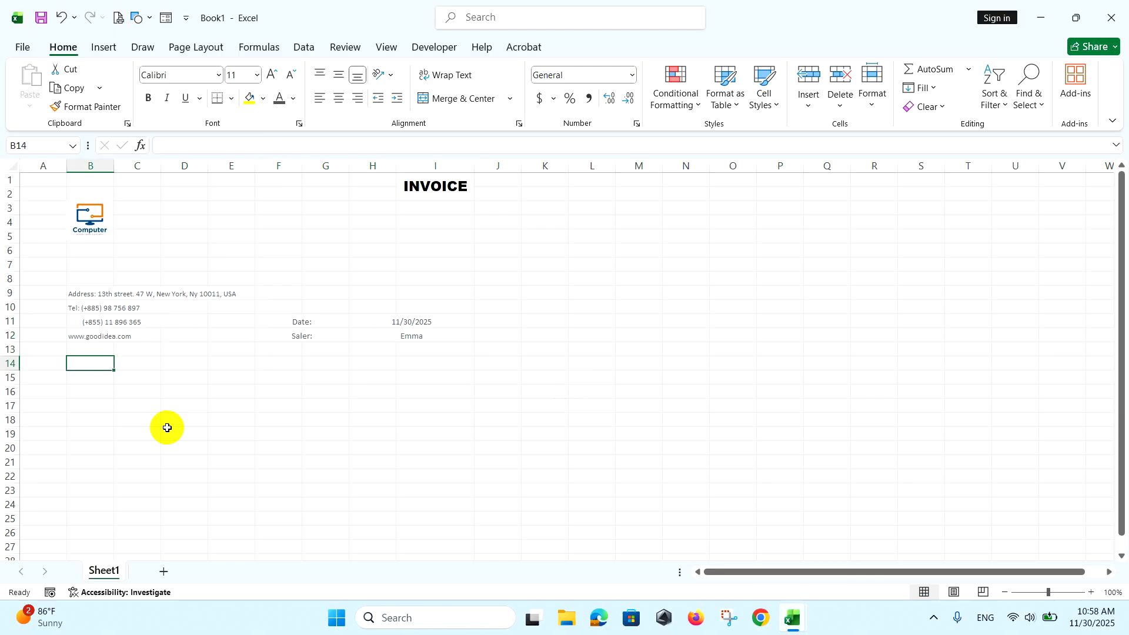
left_click(90, 224)
left_click_drag(114, 241, 138, 259)
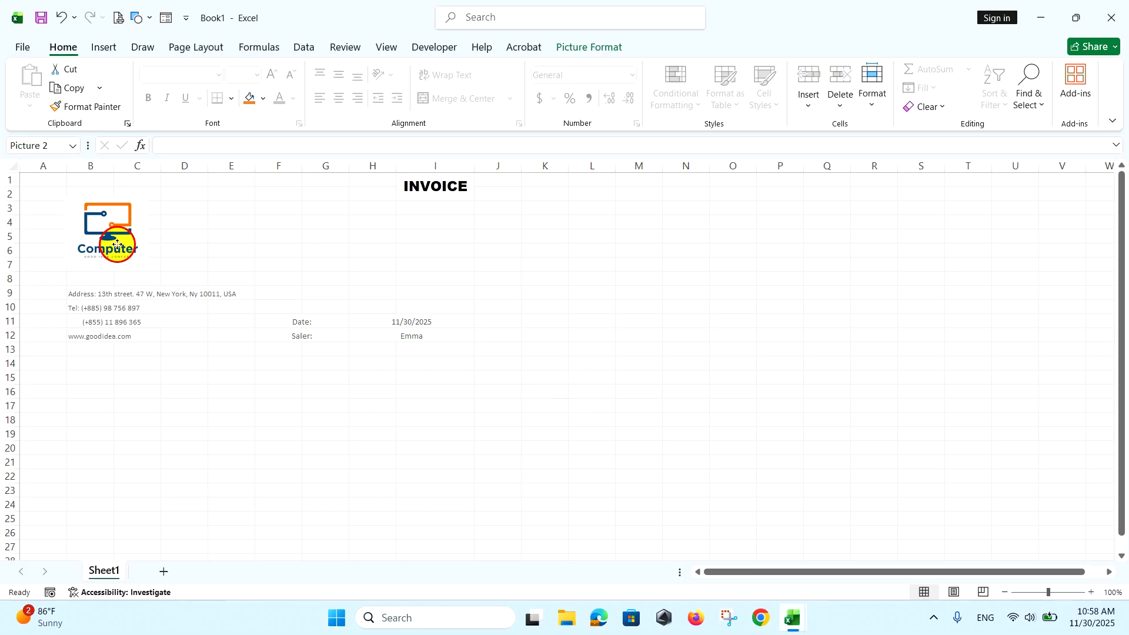
Add a left-aligned Invoice No heading merged across B14:D14.
left_click(109, 365)
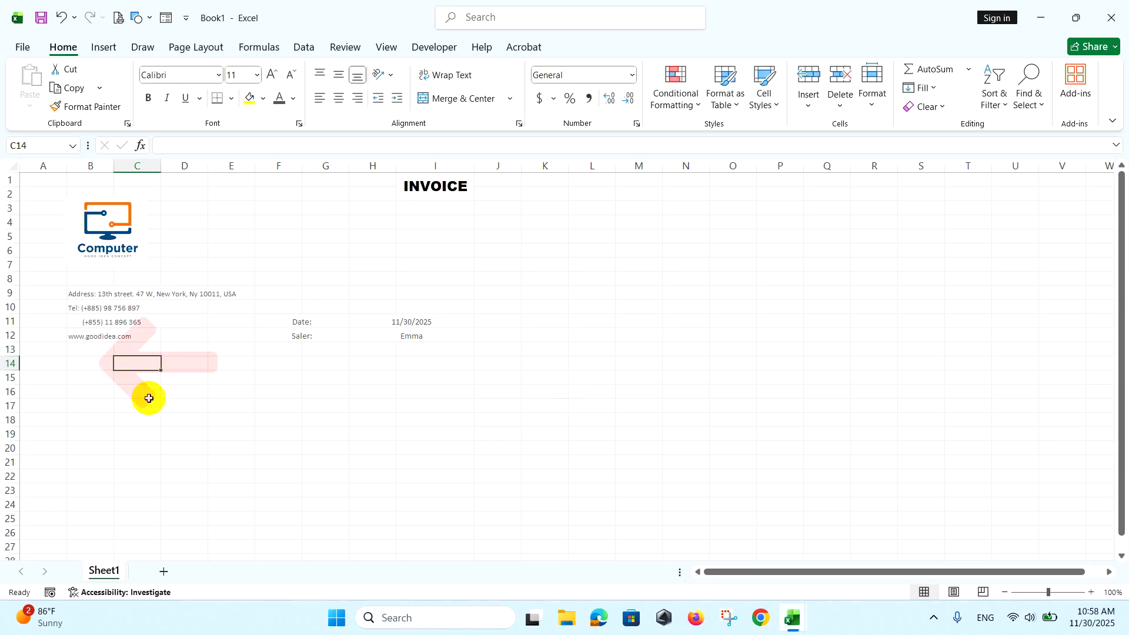
type("Invoice No")
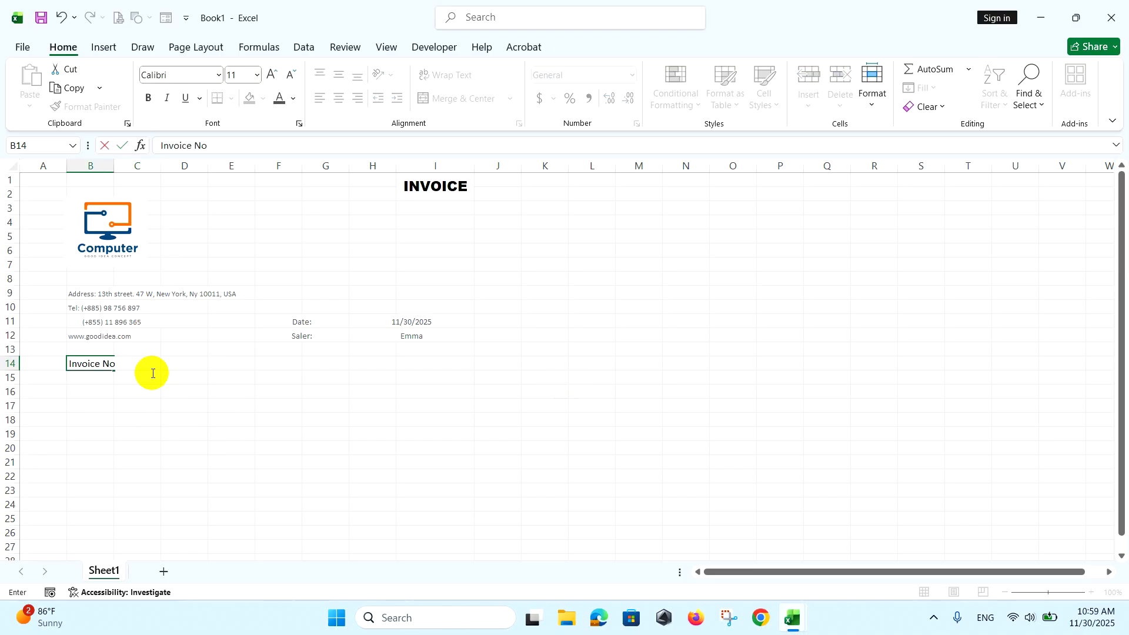
key("F2")
left_click(171, 365)
key("Left")
key("Left")
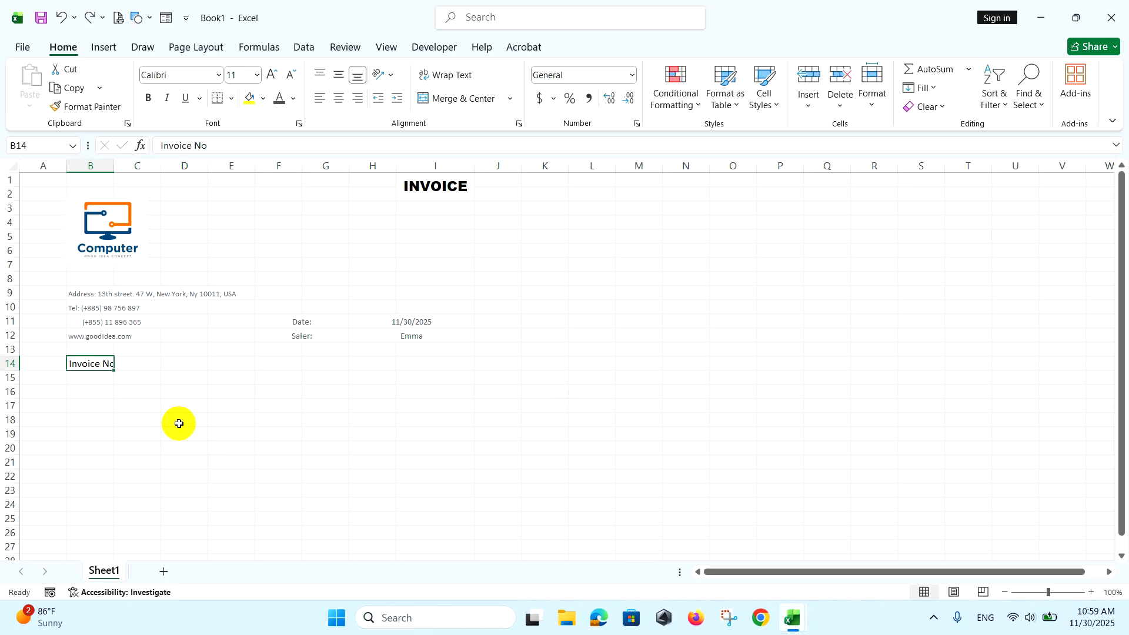
left_click_drag(97, 365, 206, 366)
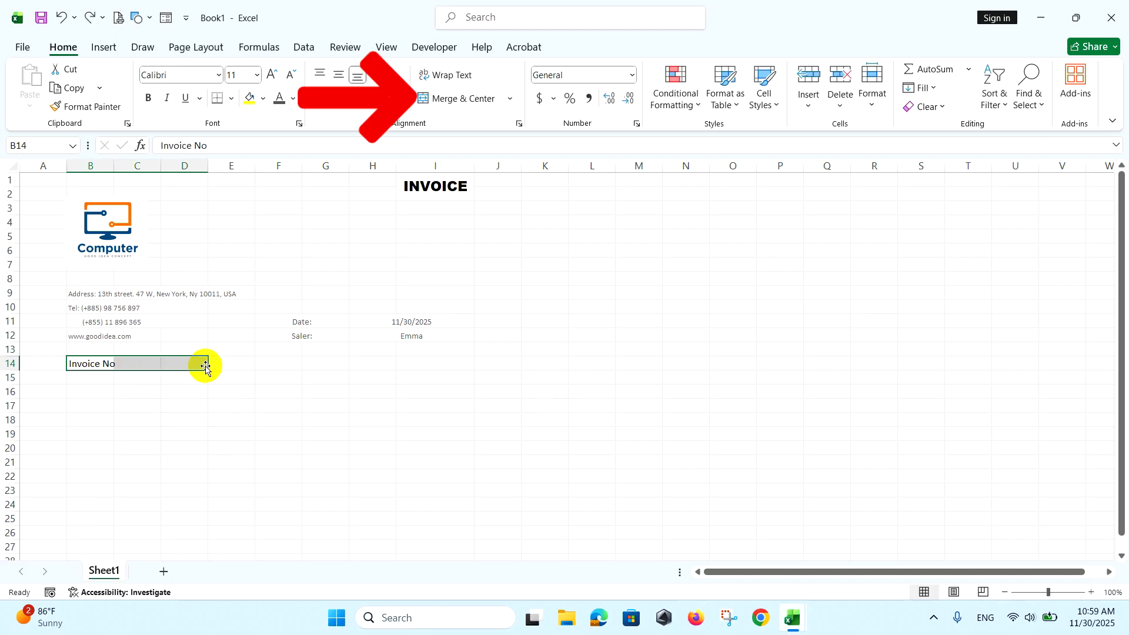
left_click(459, 100)
left_click(320, 98)
Merge B15:D15, left-align it and enter '00069873.
left_click(100, 377)
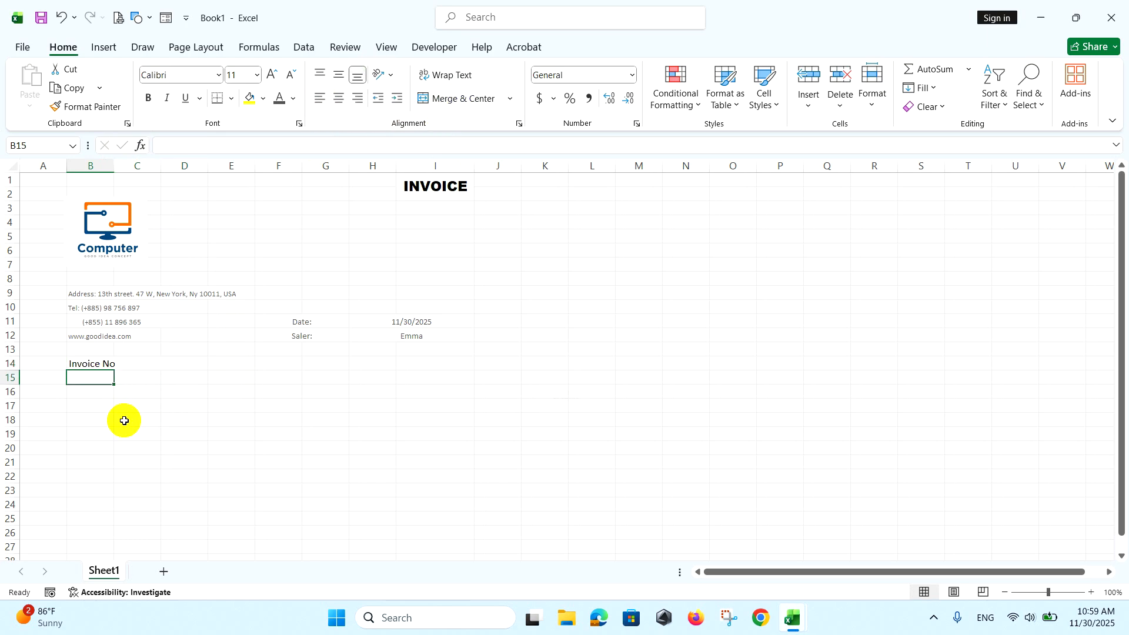
left_click_drag(110, 377, 199, 378)
left_click(448, 98)
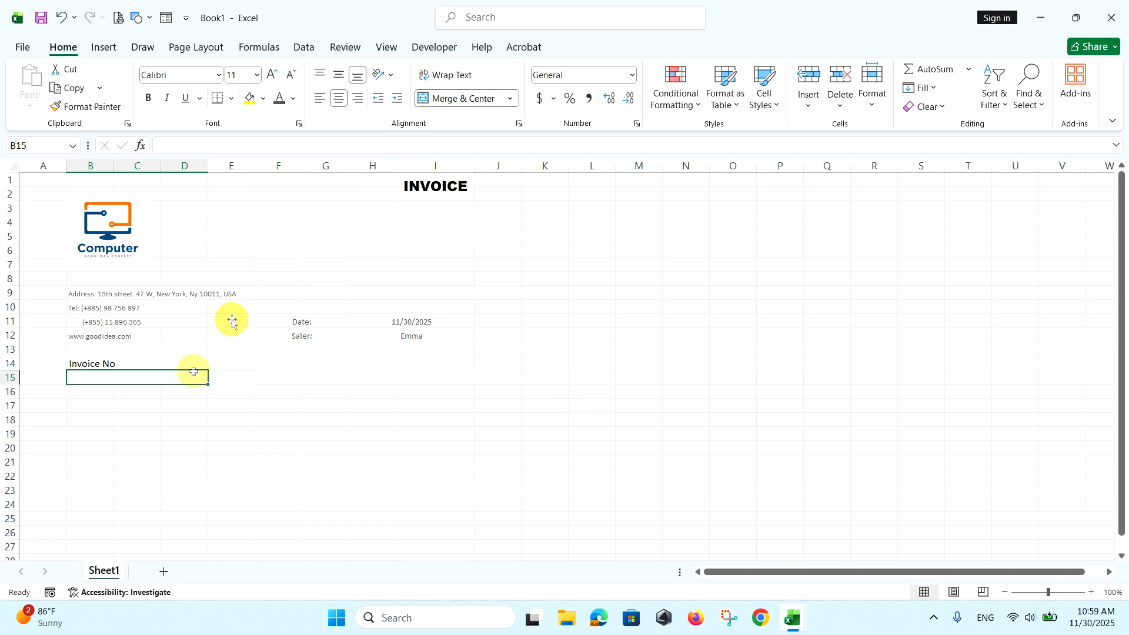
left_click(320, 98)
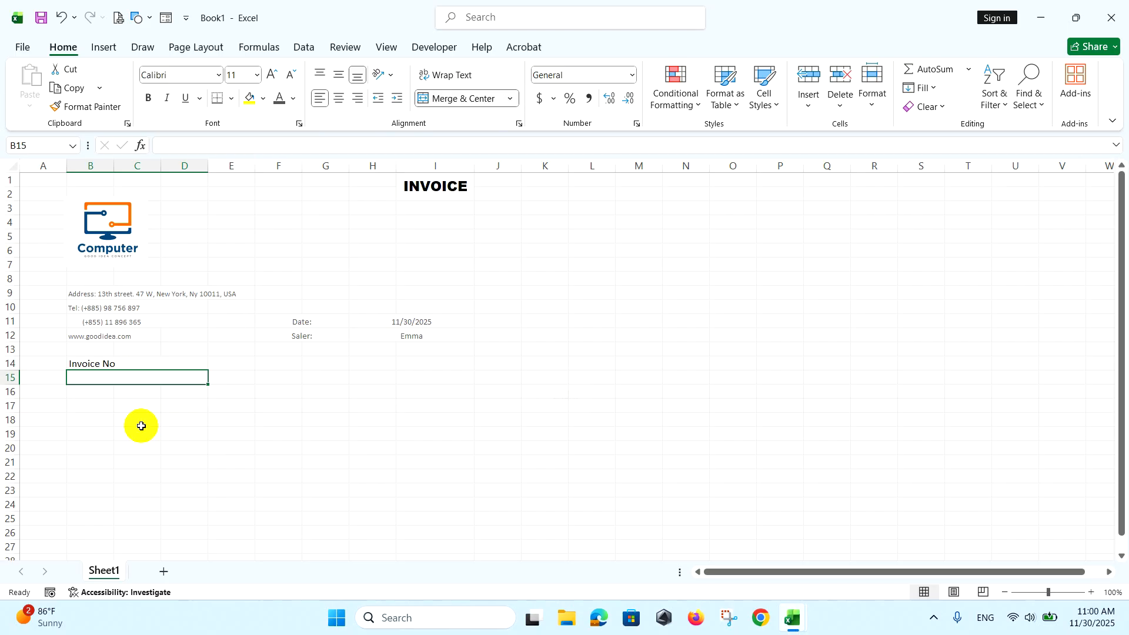
type("'00")
type("069873")
left_click(227, 364)
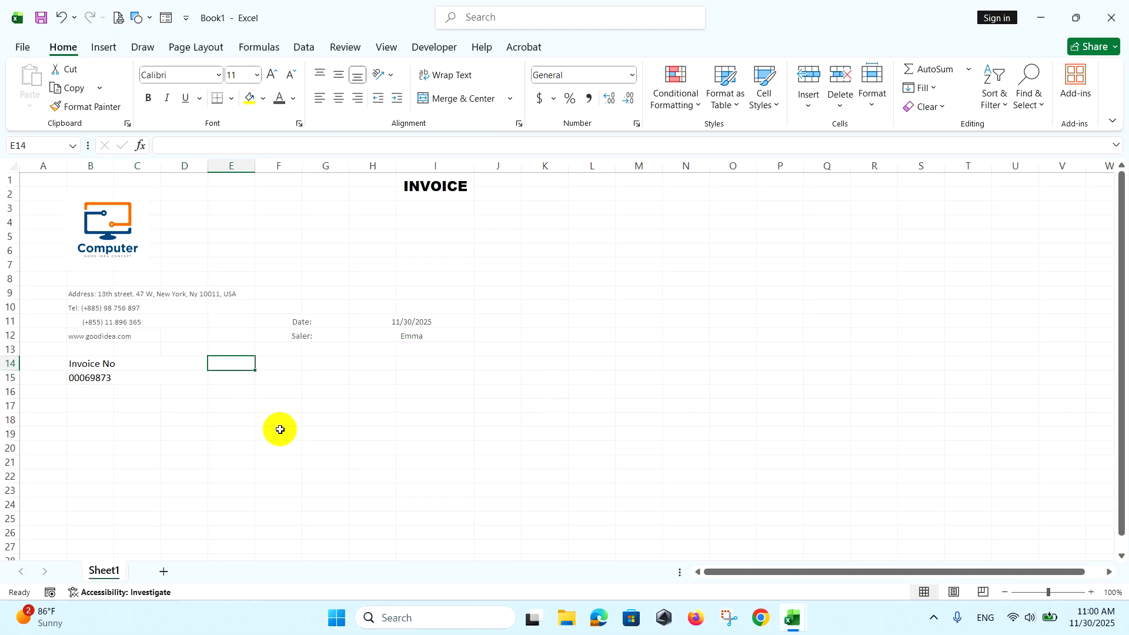
Add a left-aligned Date heading over =TODAY() in merged E14:F14 and E15:F15.
type("Date")
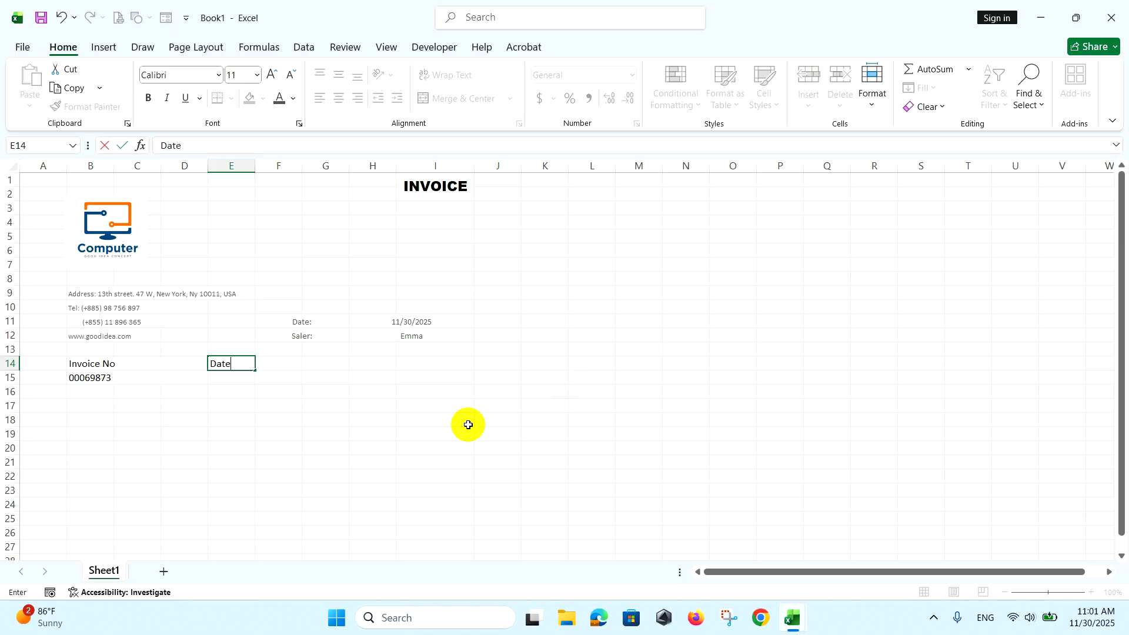
key("Return")
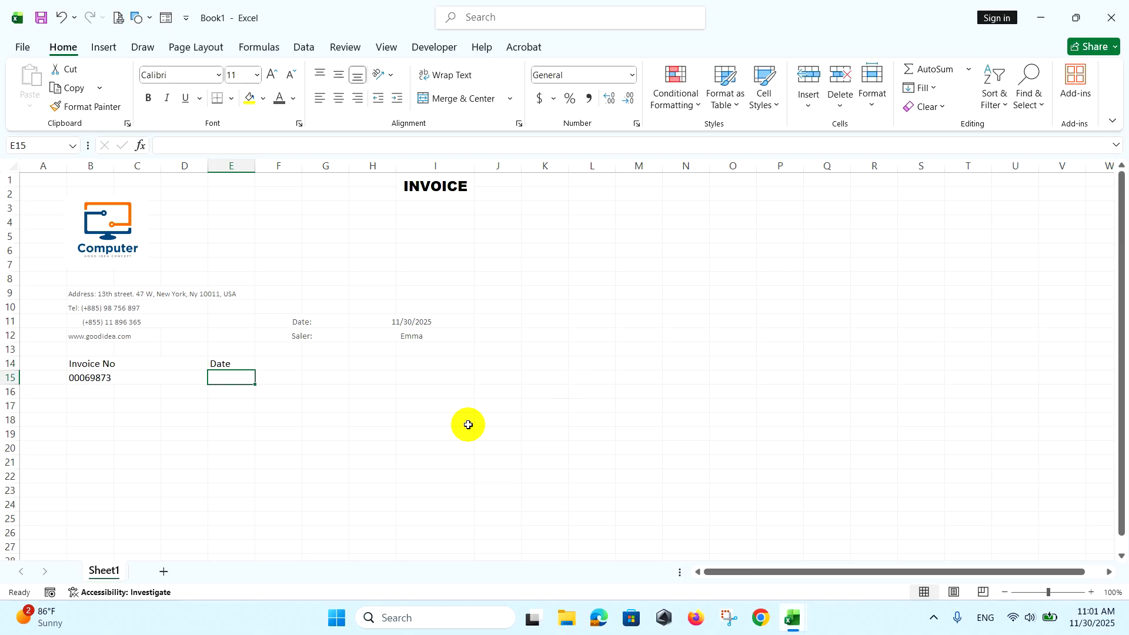
type("=Today(")
key("Return")
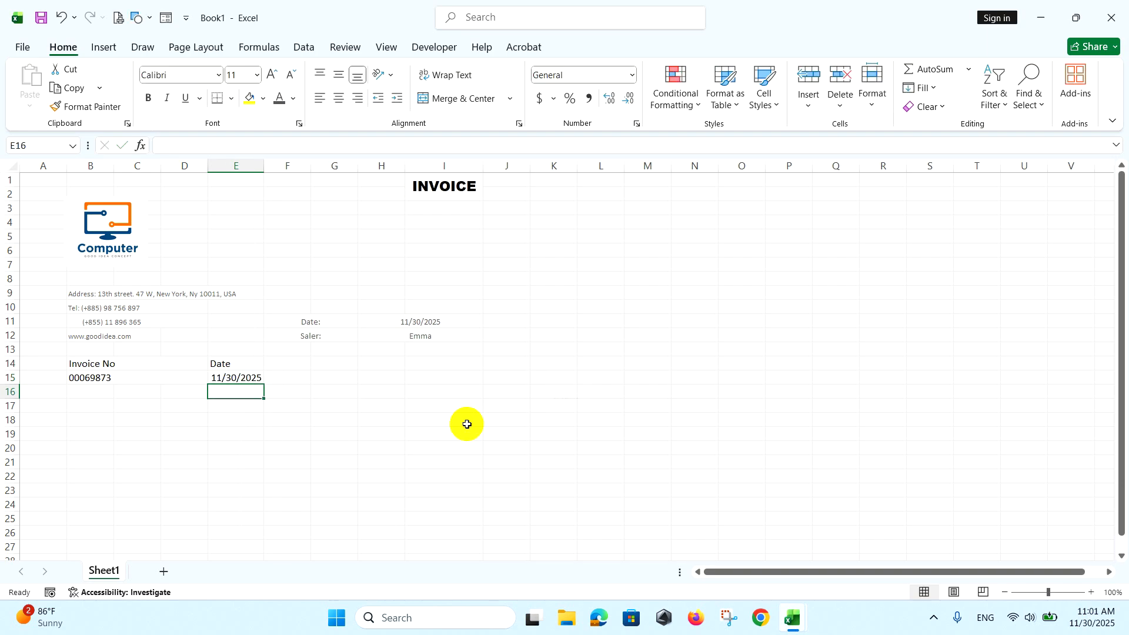
left_click_drag(255, 361, 274, 361)
left_click(441, 99)
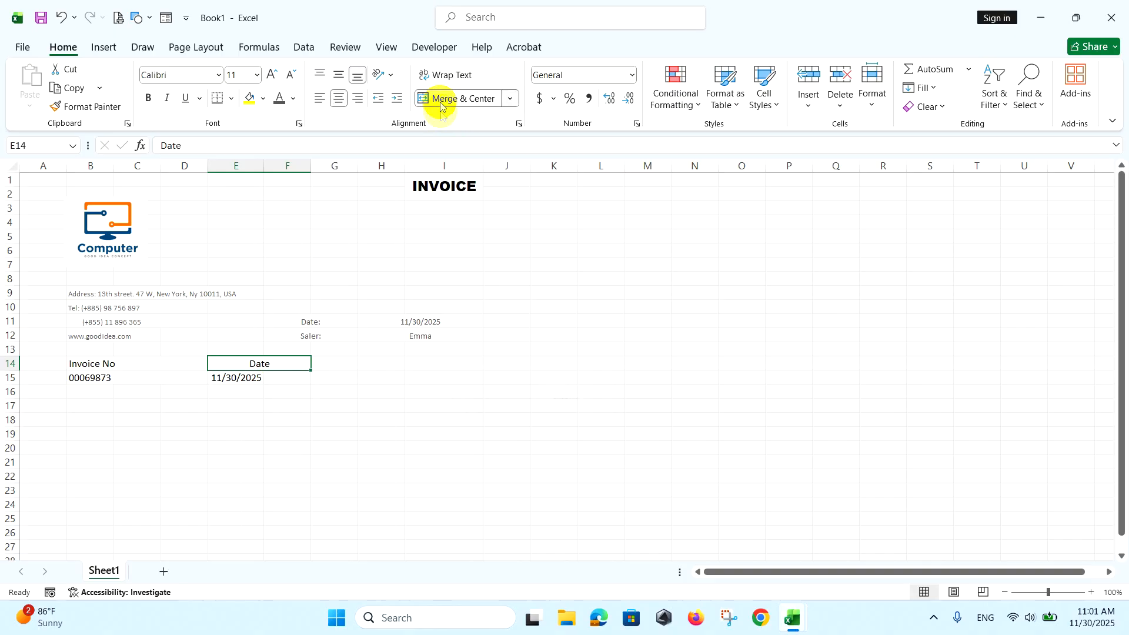
mouse_move(238, 379)
left_mouse_down()
mouse_move(288, 378)
mouse_move(238, 378)
left_mouse_up()
left_click(457, 97)
left_click(241, 370)
left_click(320, 98)
Merge G14:I14 and G15:I15 and enter the Total ($) heading in G14.
left_click(330, 363)
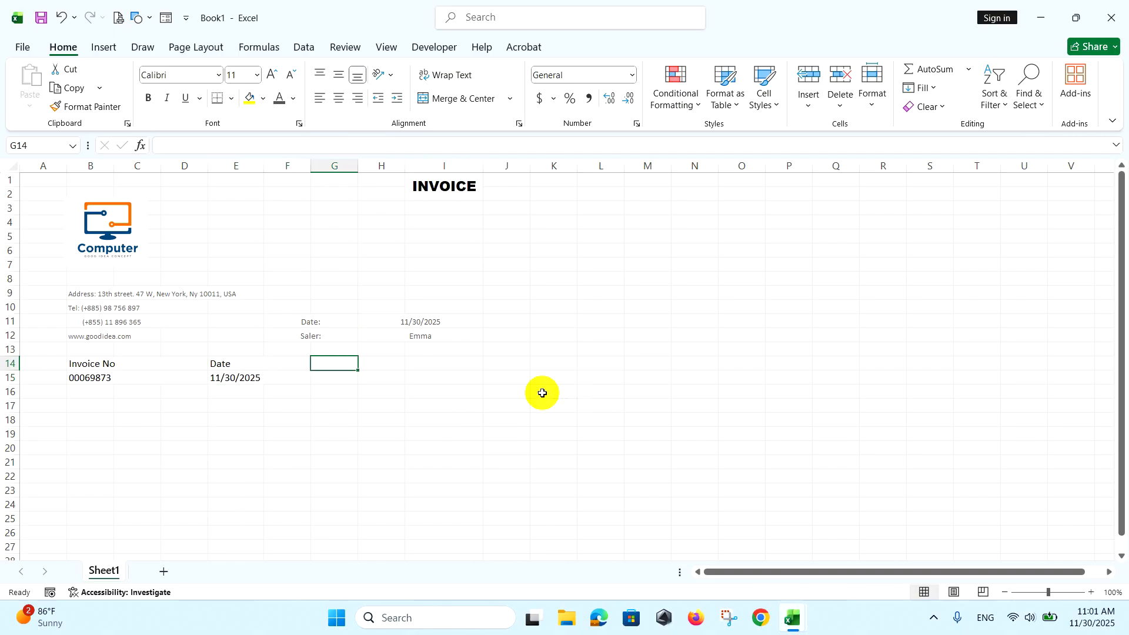
left_click_drag(330, 362, 419, 363)
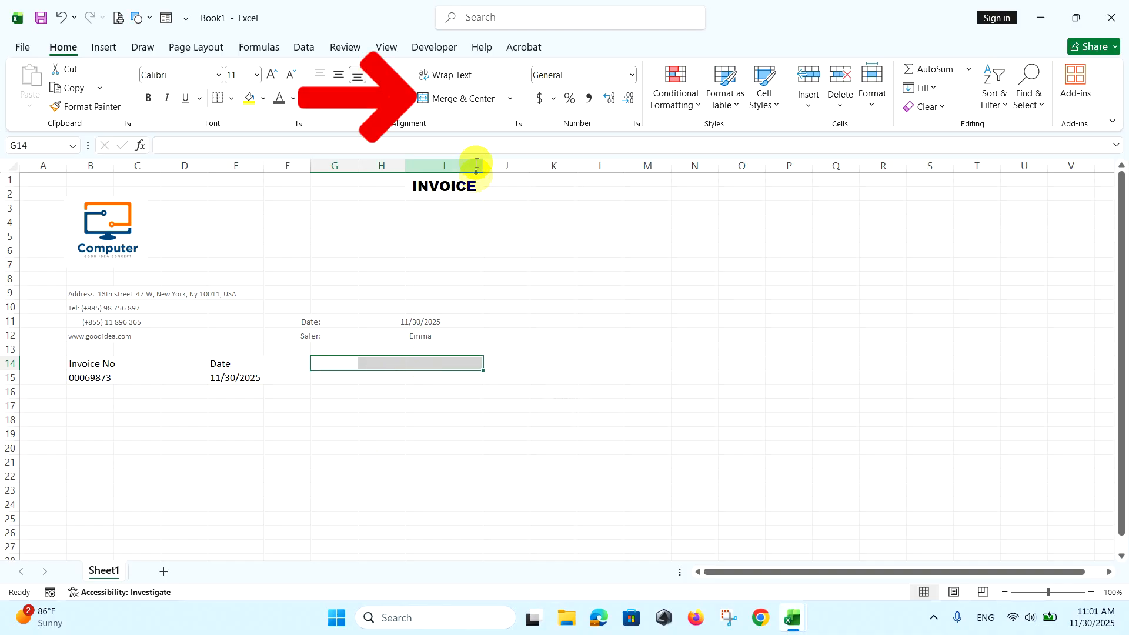
left_click(450, 99)
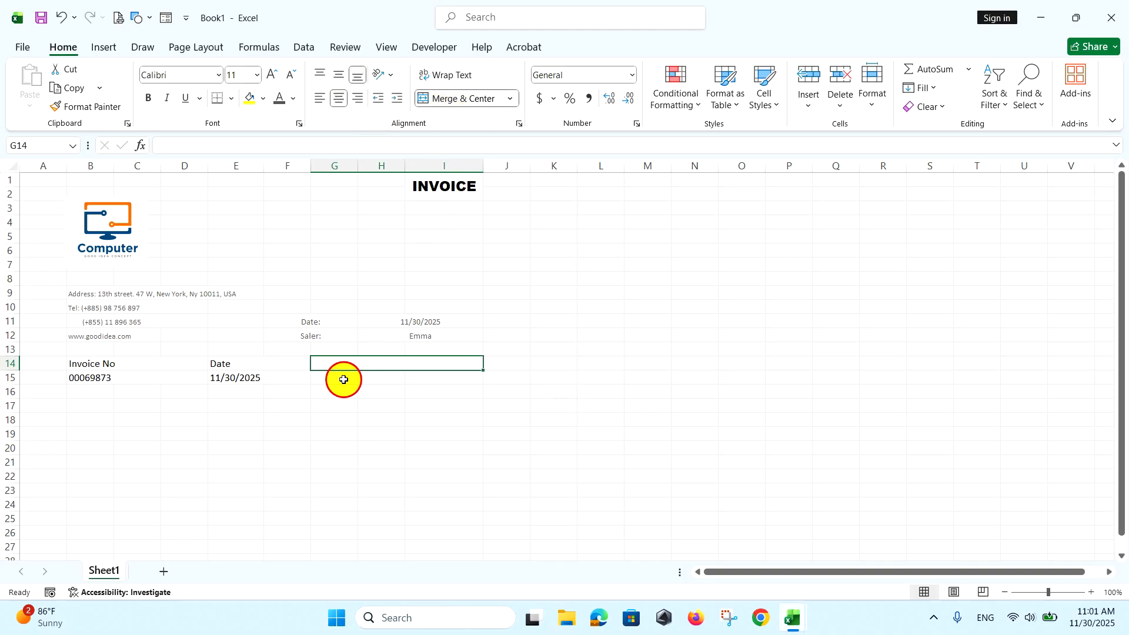
left_click_drag(343, 378, 429, 376)
left_click(453, 100)
left_click(323, 362)
type("Total")
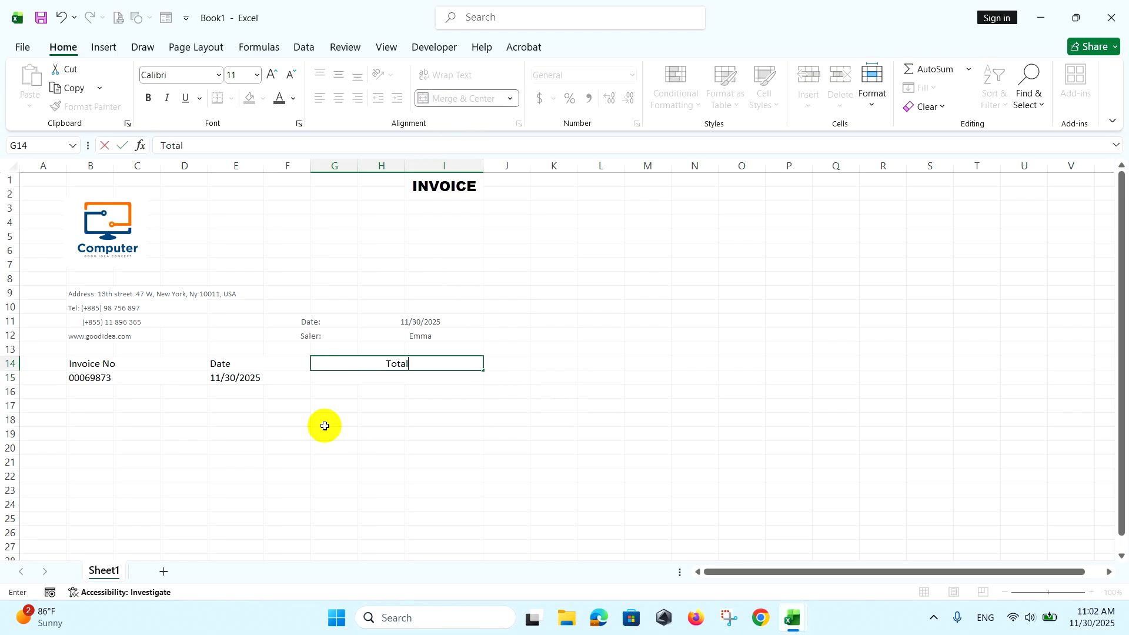
key("F2")
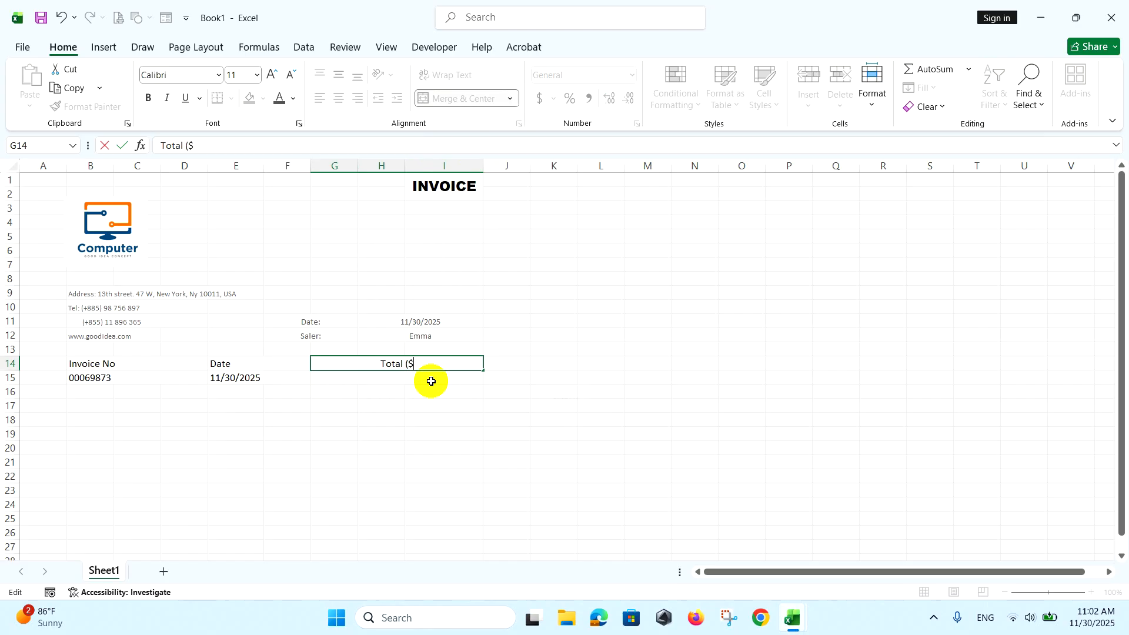
left_click(402, 376)
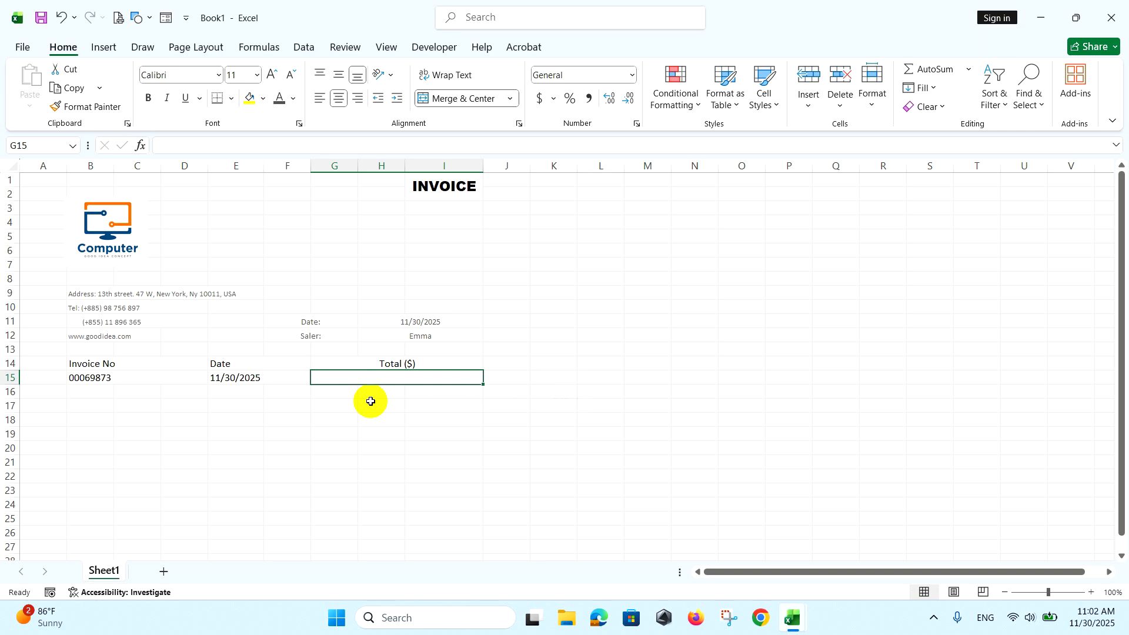
left_click(90, 392)
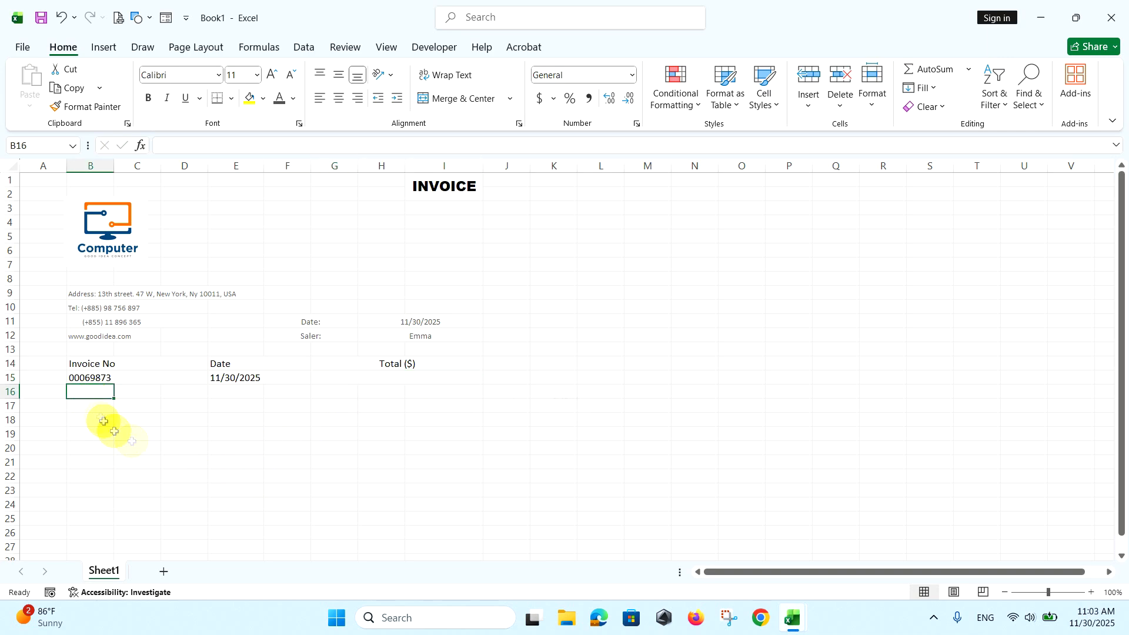
Add a left-aligned Description header in merged B17:D17.
left_click_drag(94, 405, 194, 405)
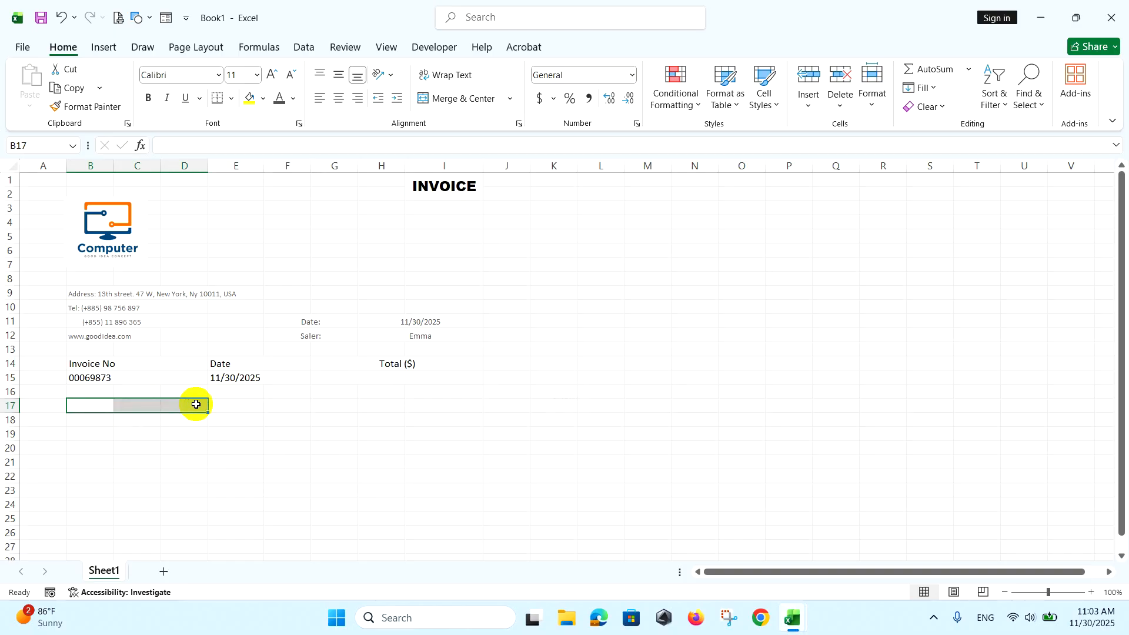
left_click(456, 106)
type("D")
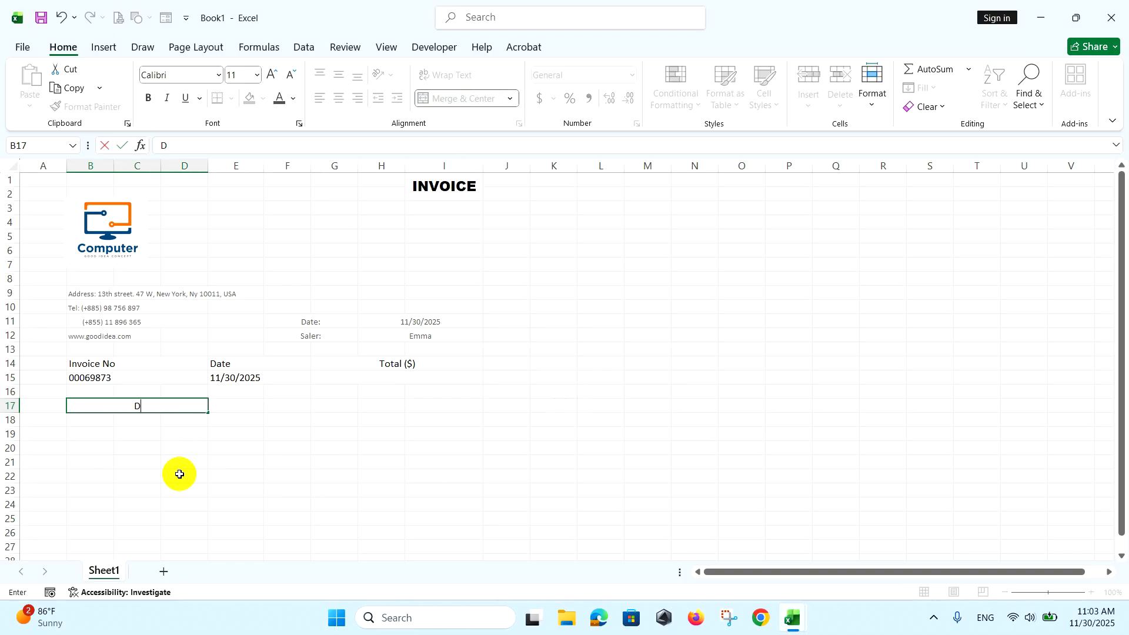
type("escription")
left_click(245, 404)
left_click(192, 407)
left_click(320, 98)
Add a centred Unit Price header in merged F17:G17 and merge H17:I17.
left_click_drag(273, 405, 323, 405)
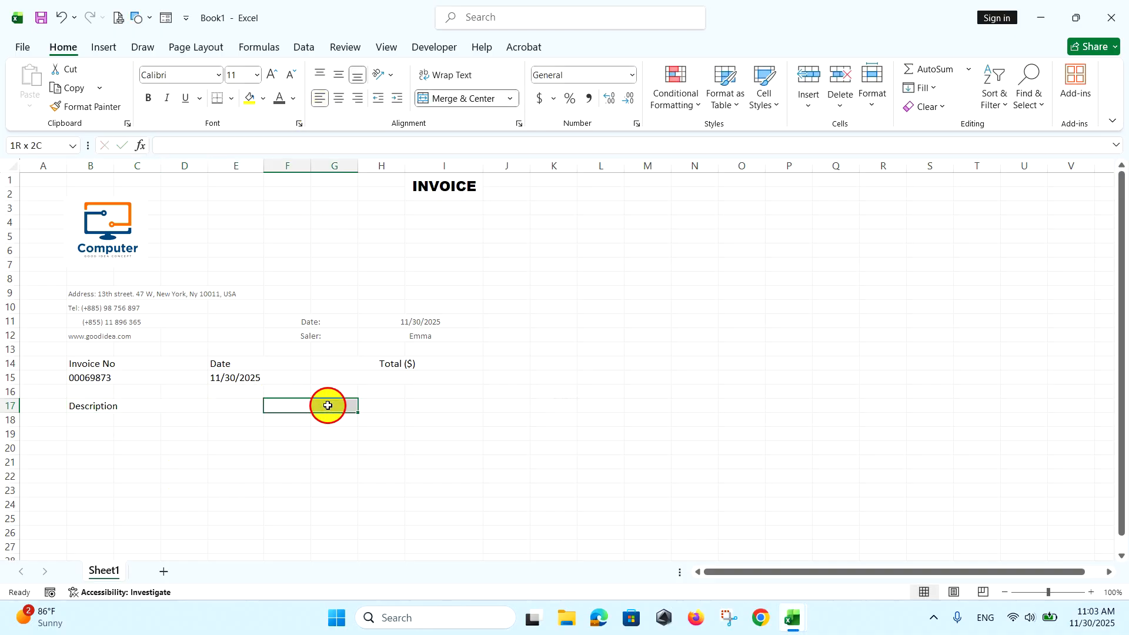
left_click(458, 98)
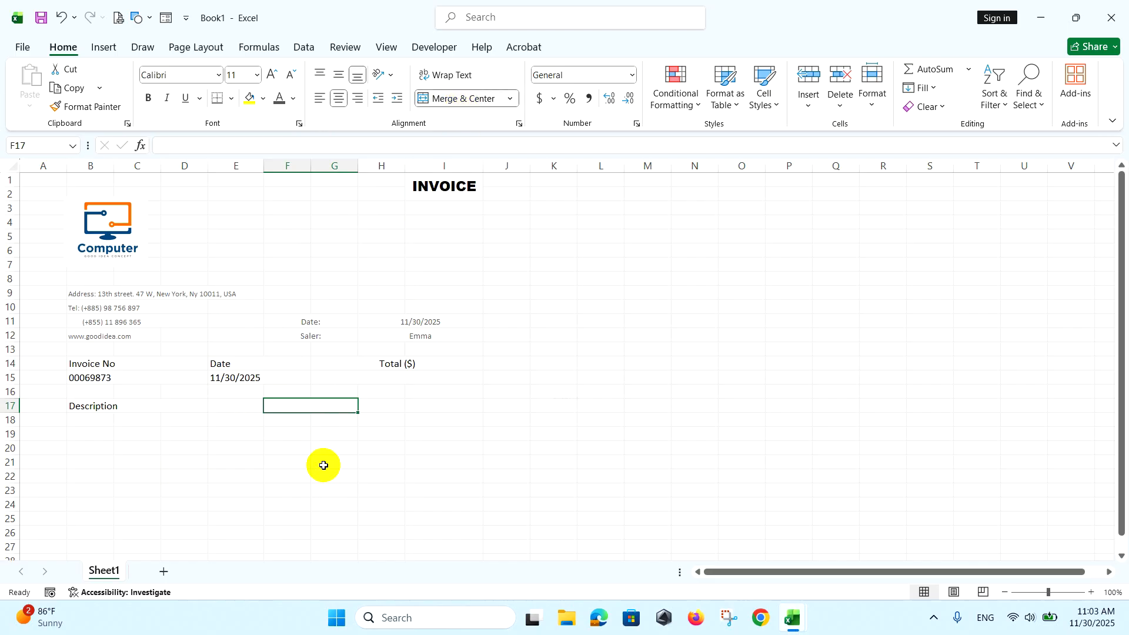
type("Unit Price")
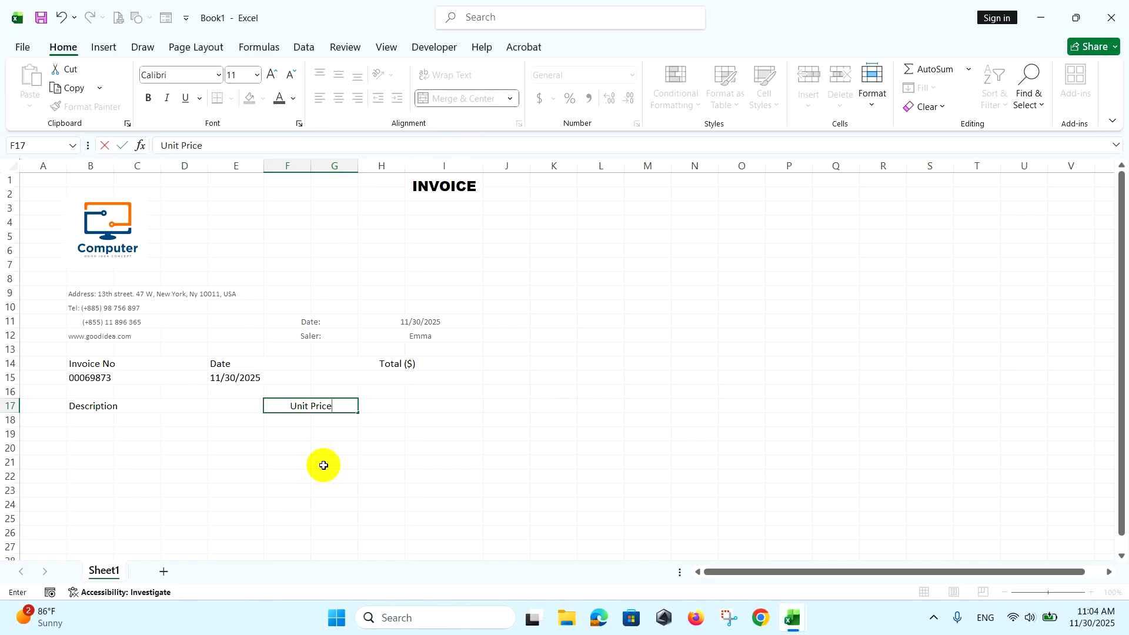
left_click(391, 406)
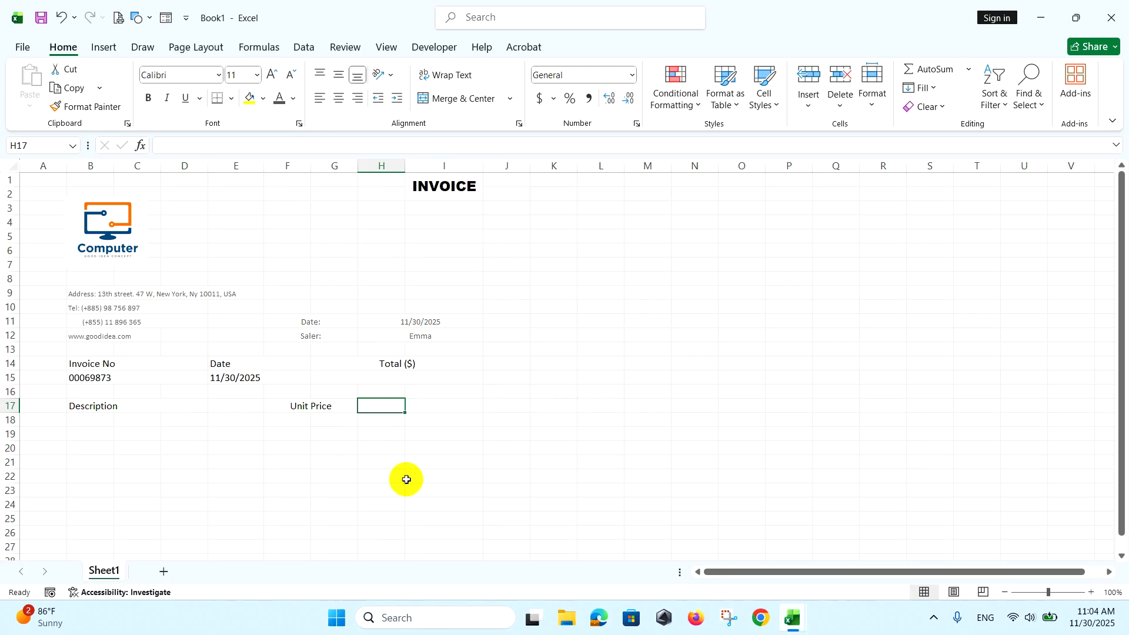
left_click_drag(390, 407, 421, 405)
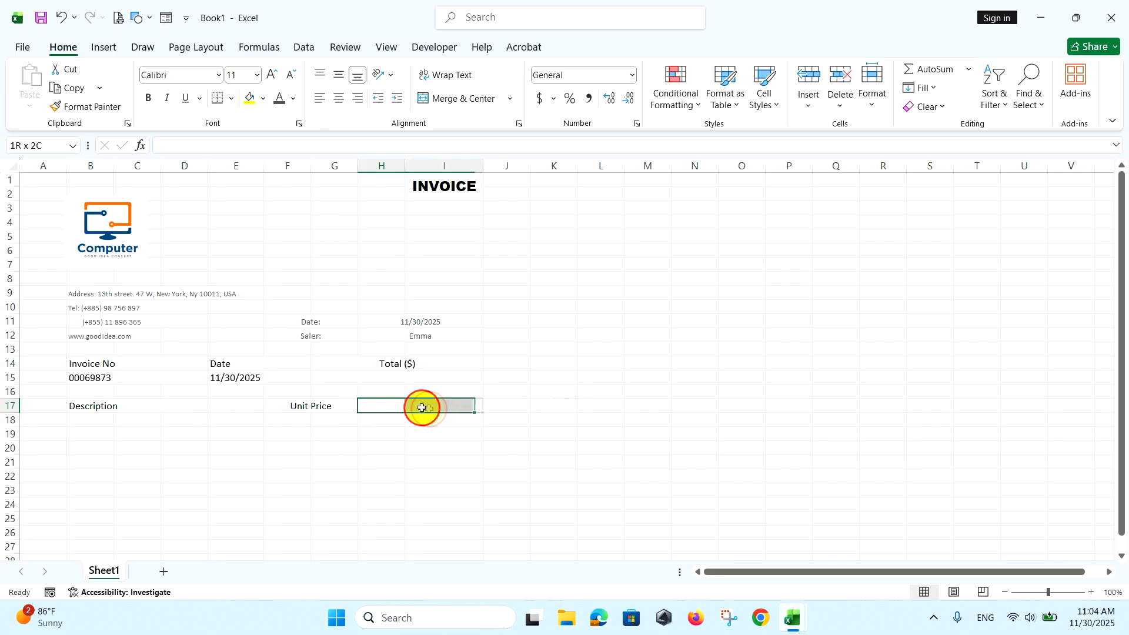
left_click(457, 98)
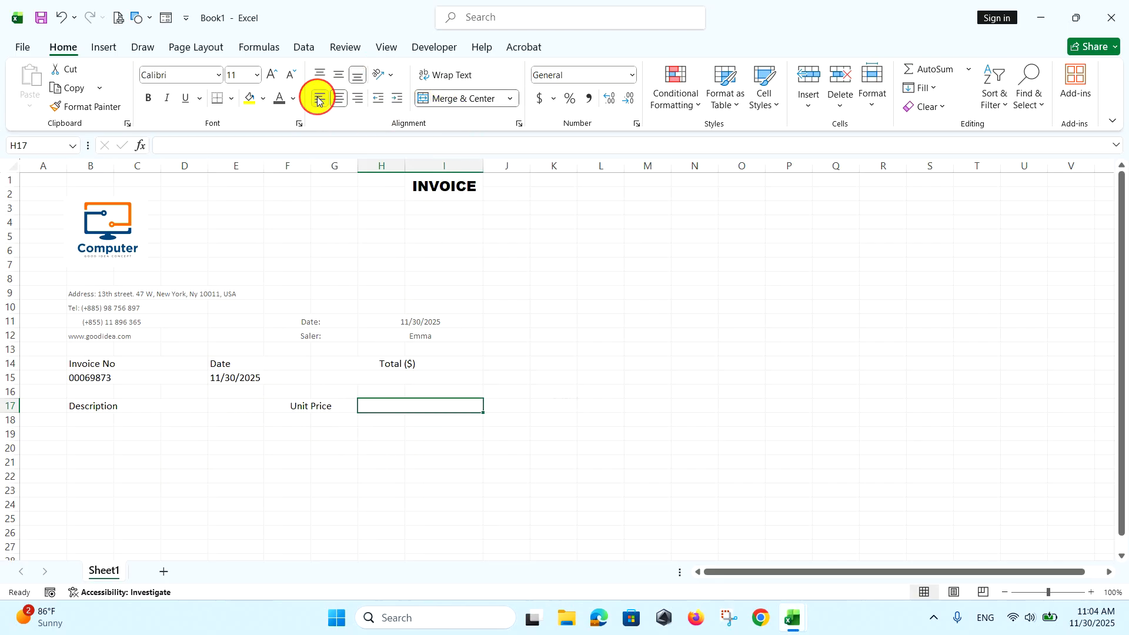
left_click(319, 98)
left_click(330, 409)
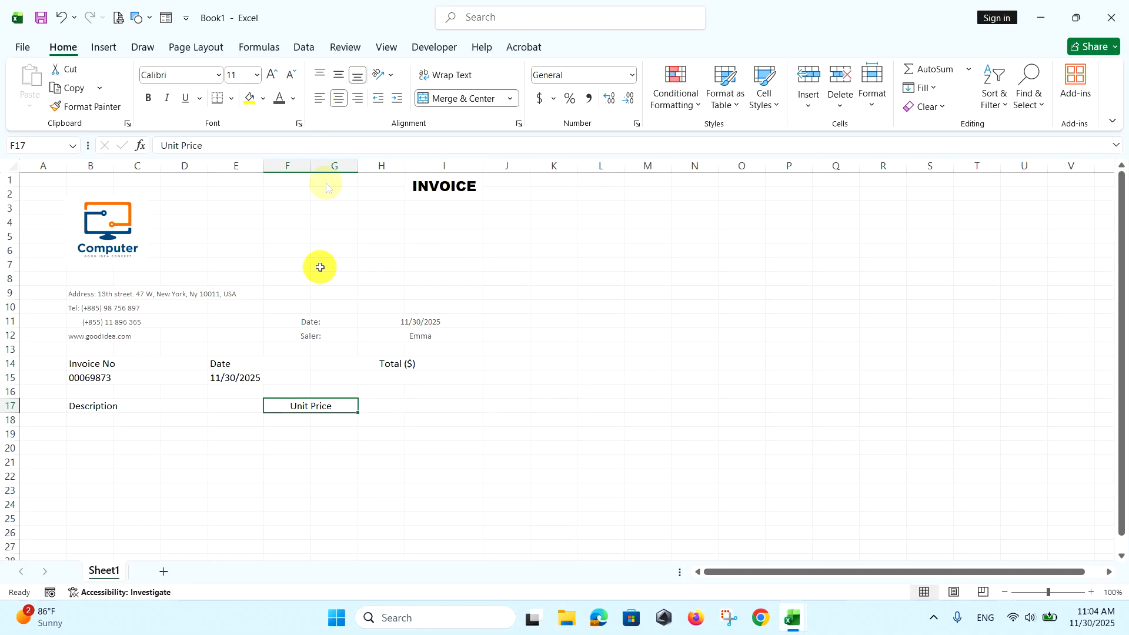
left_click(337, 98)
left_click(339, 98)
Enter a right-aligned Amount header in H17:I17.
left_click(418, 409)
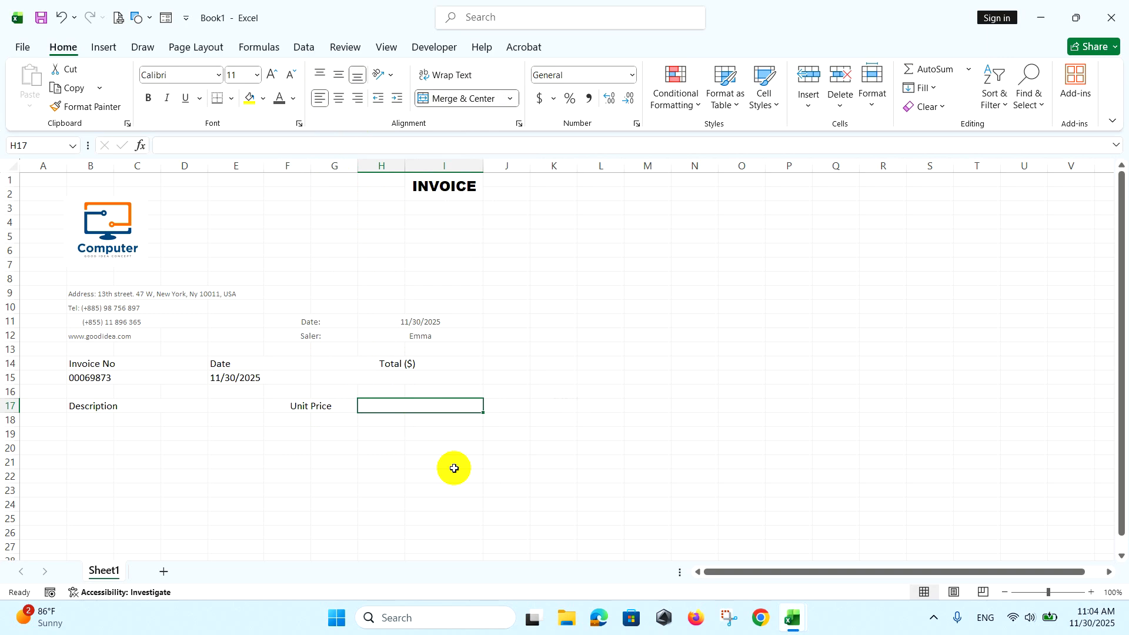
type("Amount")
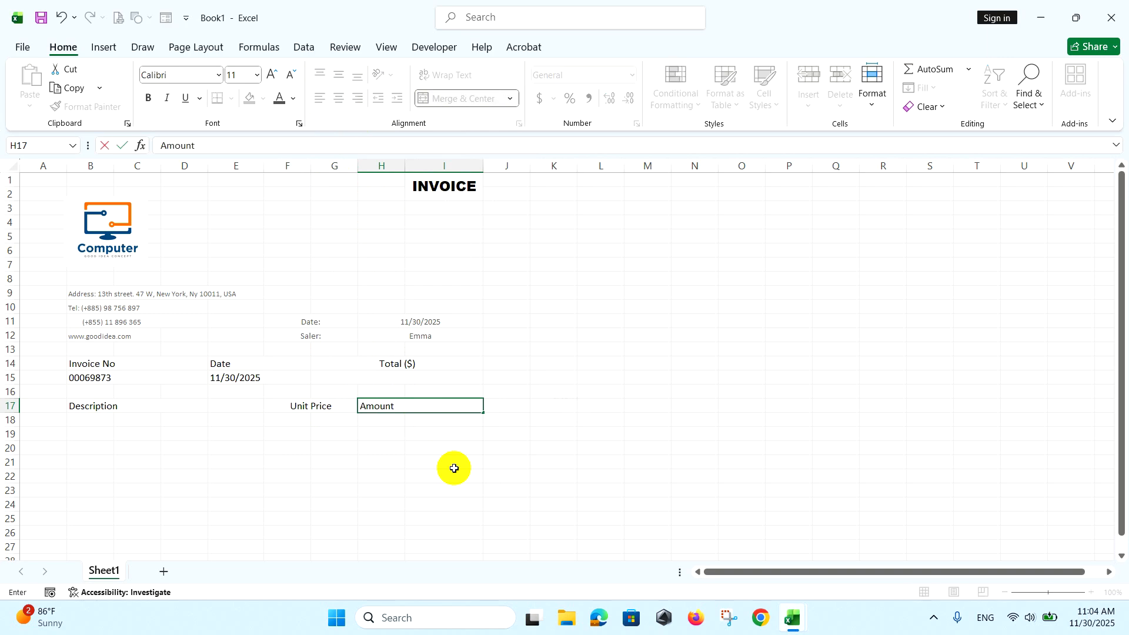
key("ctrl+Return")
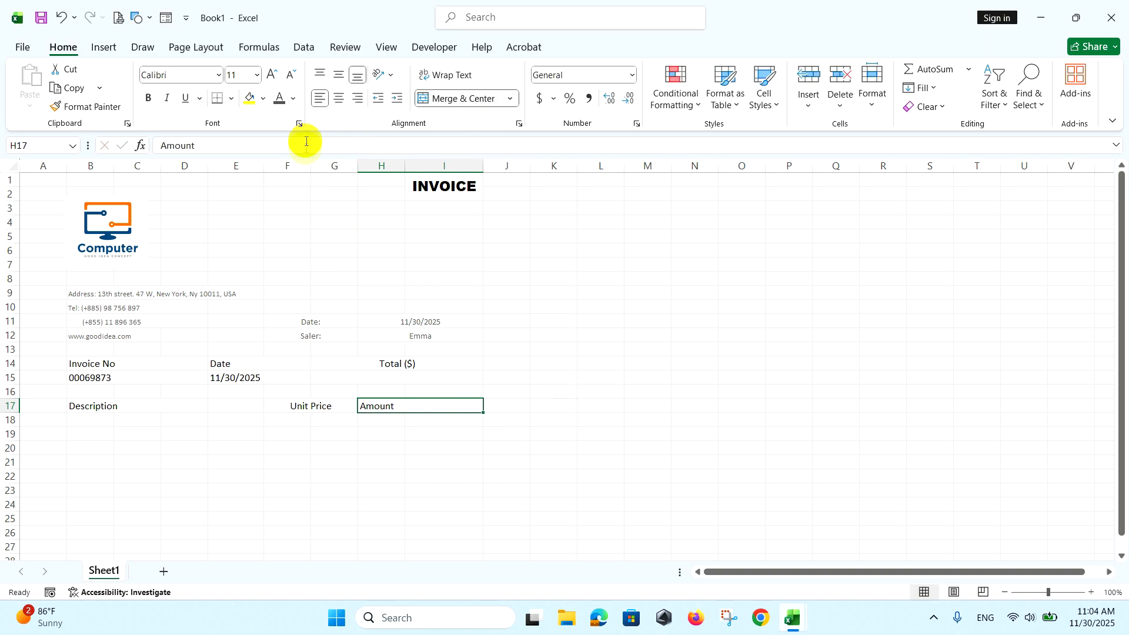
left_click(354, 99)
left_click(282, 436)
left_click(97, 421)
scroll(94, 426, "down", 2)
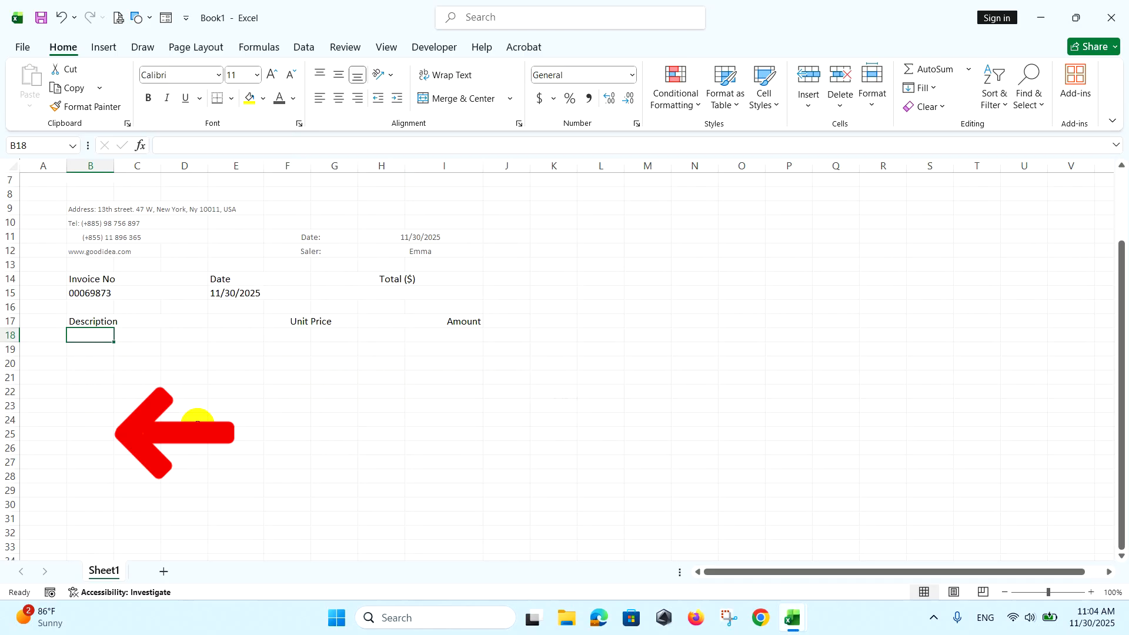
Enter Mouse, Keyboard, Asus Tuf A15, Microphone, Discount and Tax in B18:B23, pasting two names.
type("M")
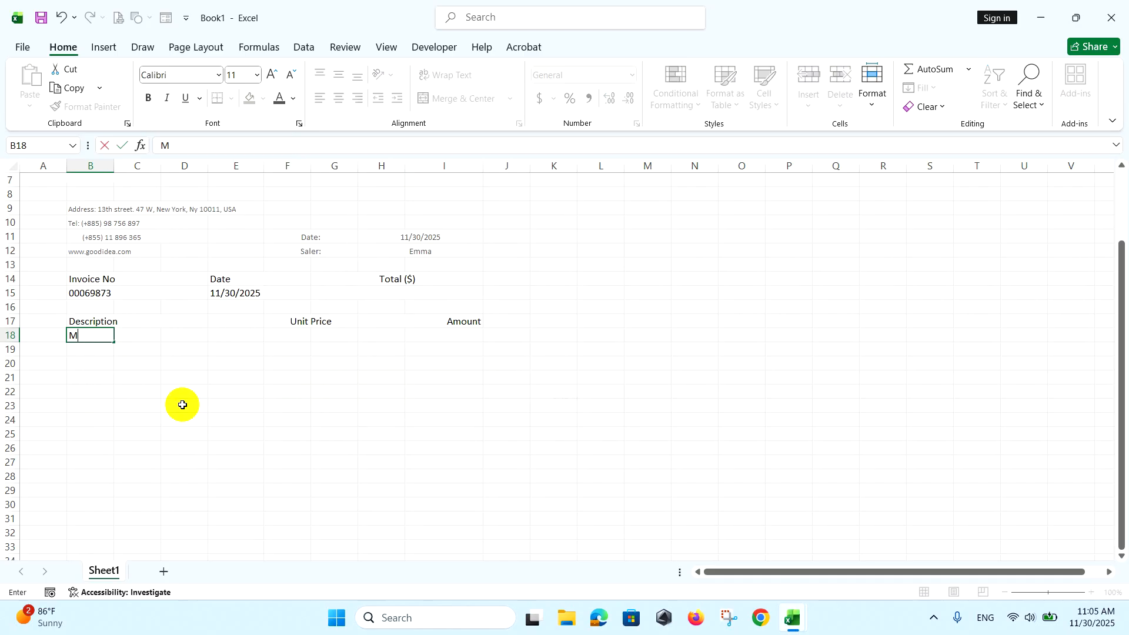
key("Return")
type("Keybo")
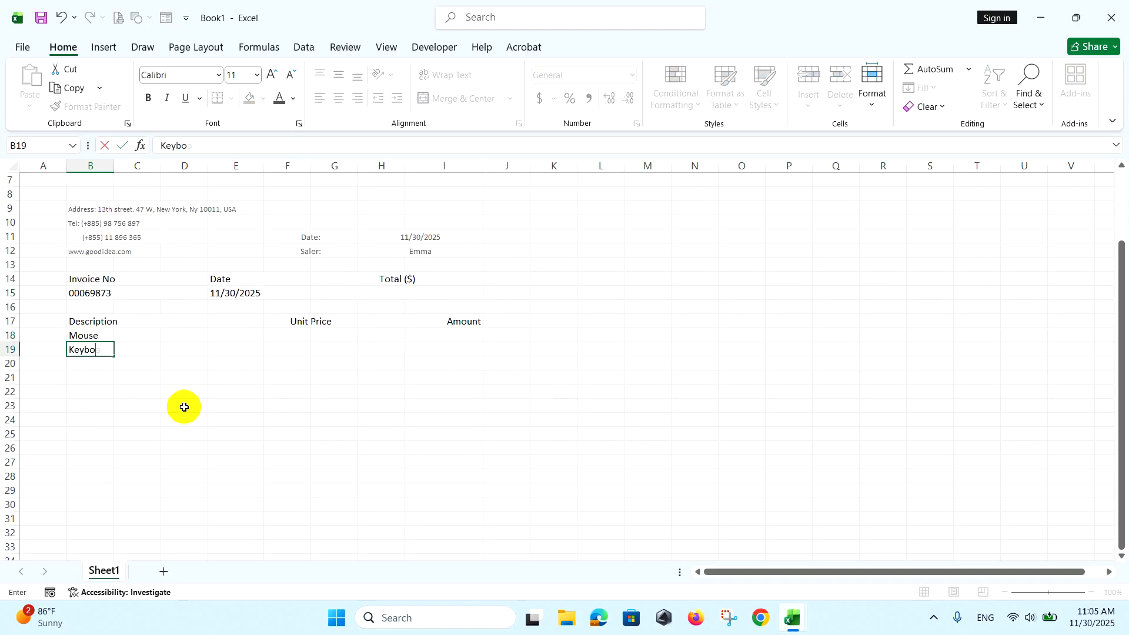
type("ard")
key("Return")
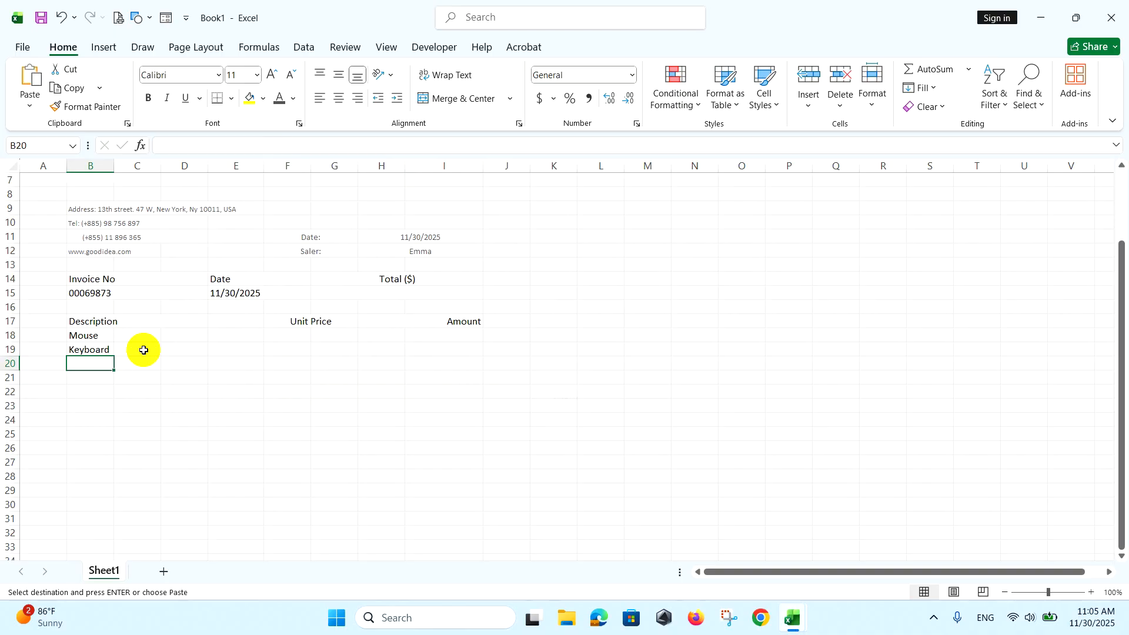
type("Asus Tuf A15 Microphone")
left_click(184, 364)
left_click(107, 366)
left_click(93, 391)
type("Di")
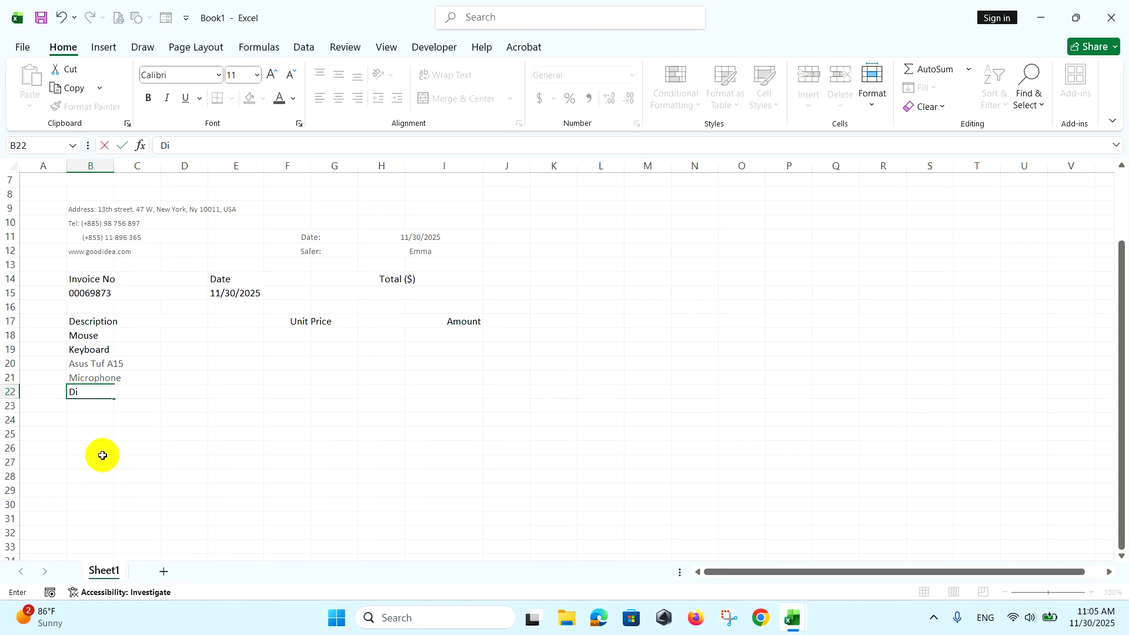
type("scount")
key("Return")
type("Tax")
key("Return")
key("Up")
Enter unit prices 5, 7, 850 and 35 in F18:F21.
left_click(290, 336)
type("5")
key("Return")
type("7")
key("Return")
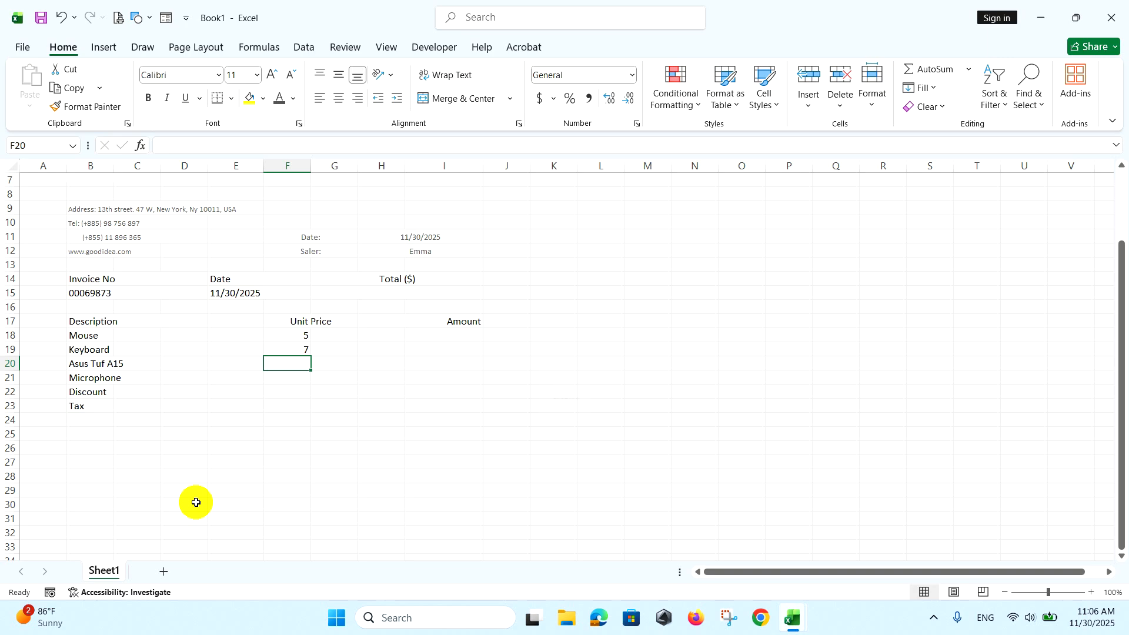
type("850")
key("Return")
type("35")
key("Return")
Format the F18:F21 prices as dollar amounts and enter quantities 1, 1, 2, 2 in G18:G21.
left_click_drag(285, 338, 294, 374)
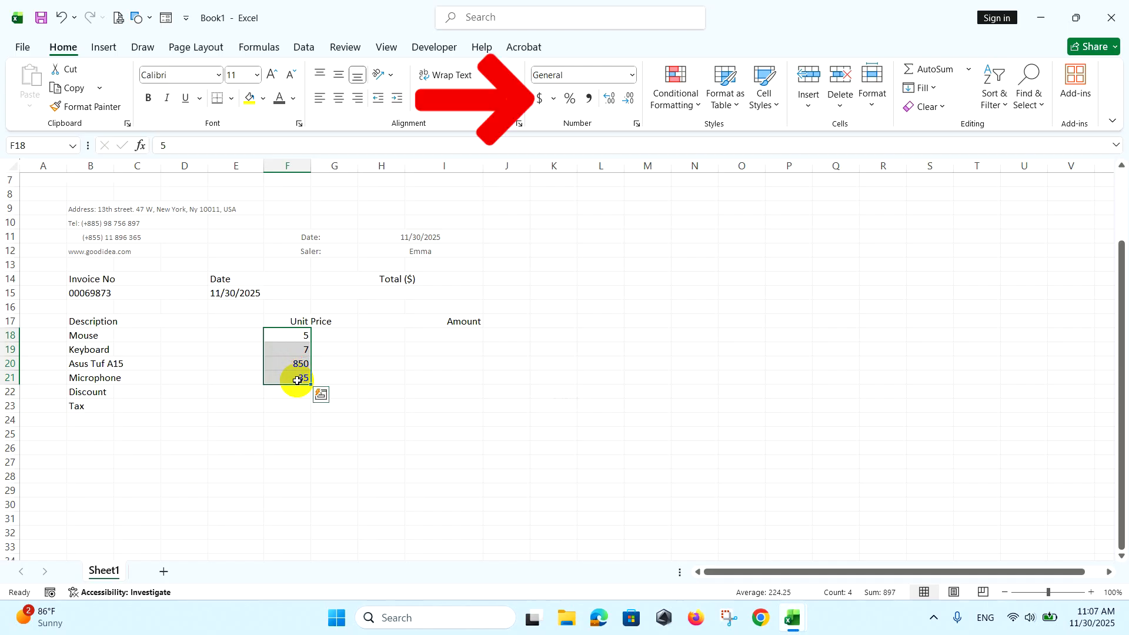
left_click(540, 100)
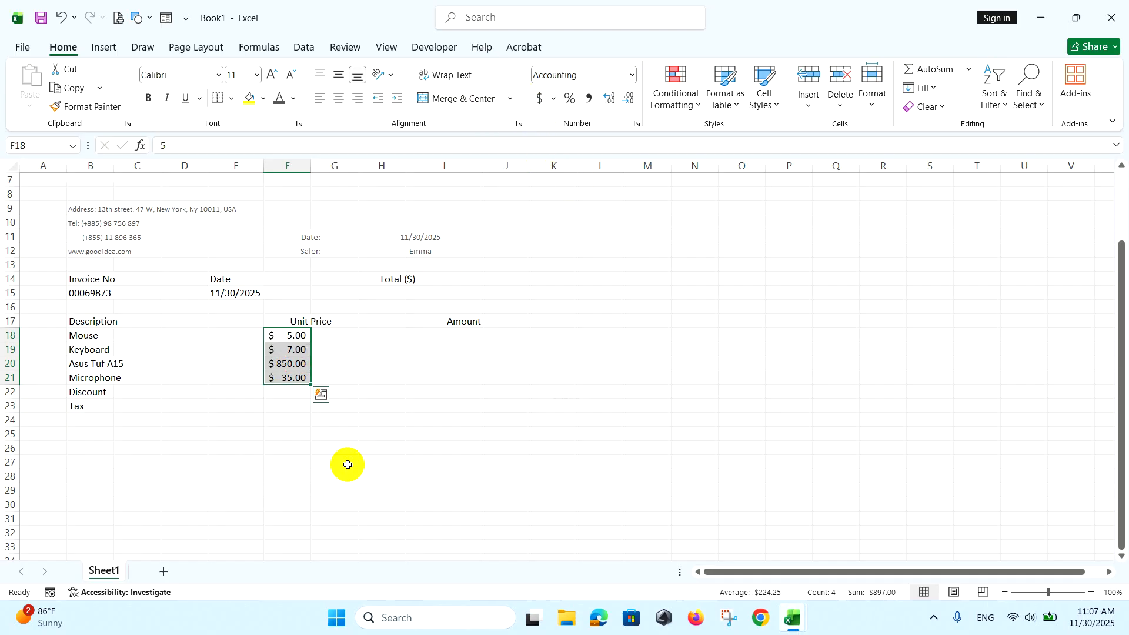
left_click(334, 340)
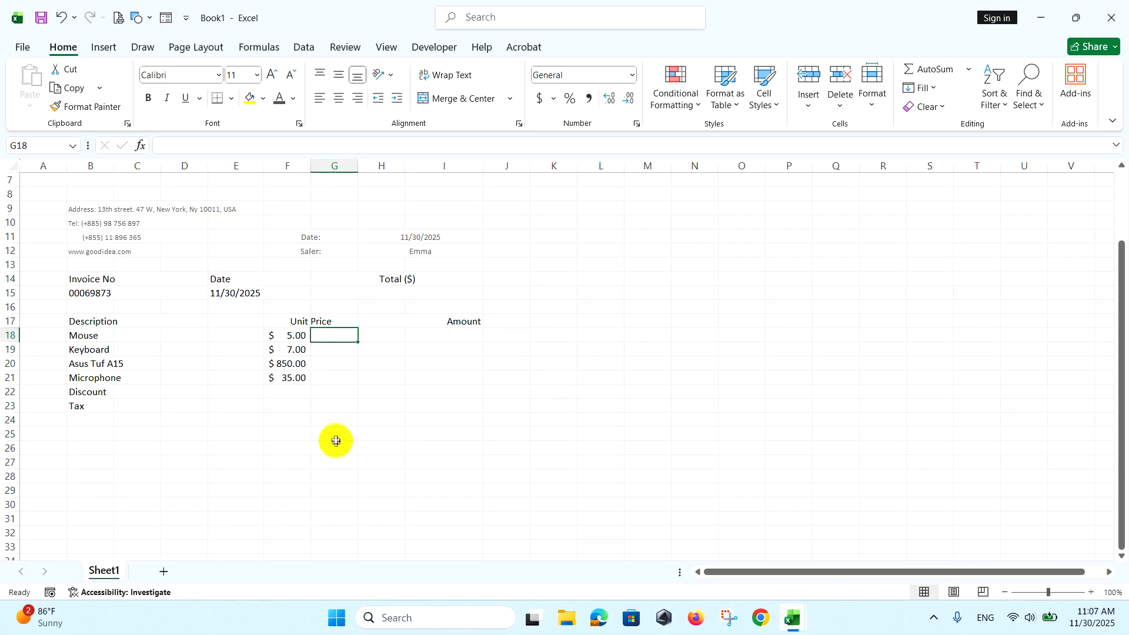
type("1")
key("Return")
type("1")
key("Return")
type("2")
key("Return")
type("2")
key("Return")
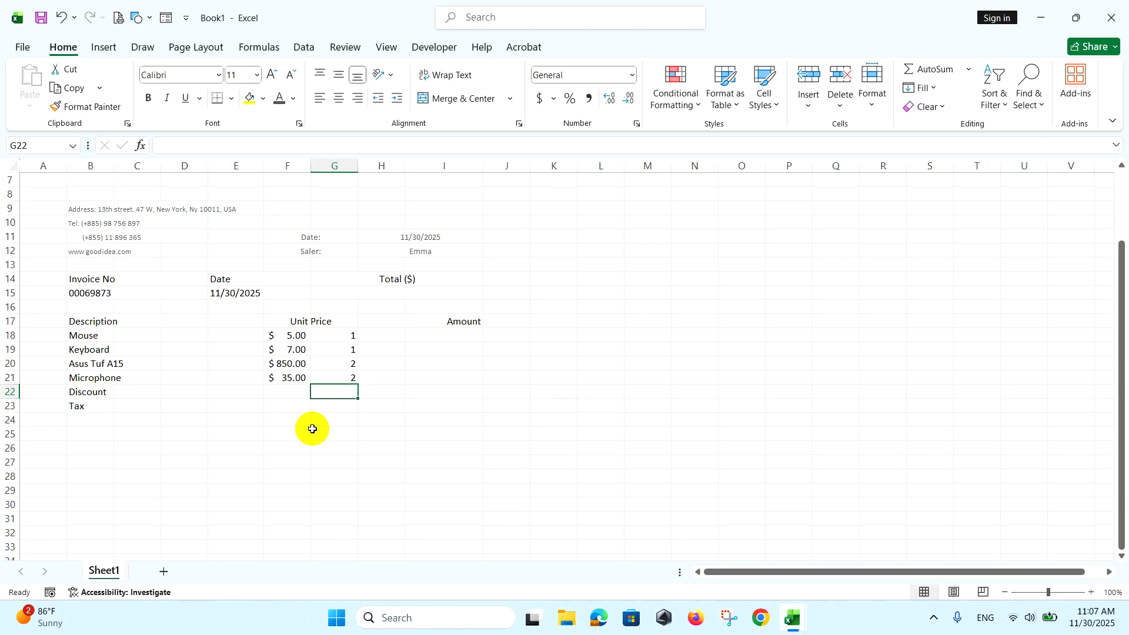
Merge H:I in rows 18–21 and fill the Amount formula =F18*G18 down to row 21.
left_click_drag(392, 337, 422, 379)
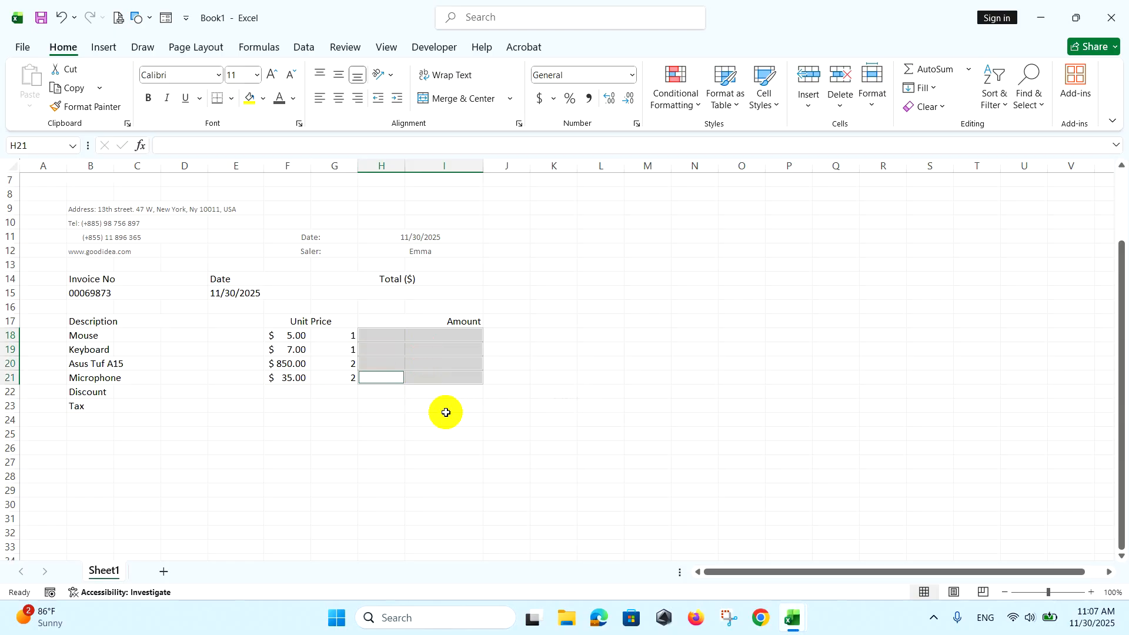
left_click(466, 98)
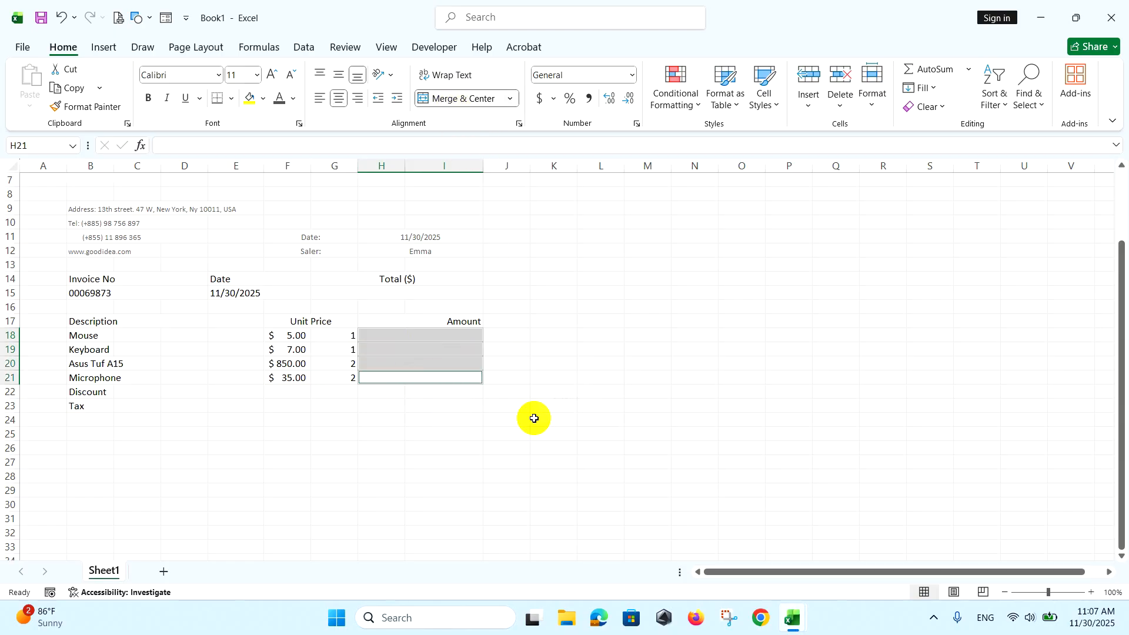
left_click(412, 335)
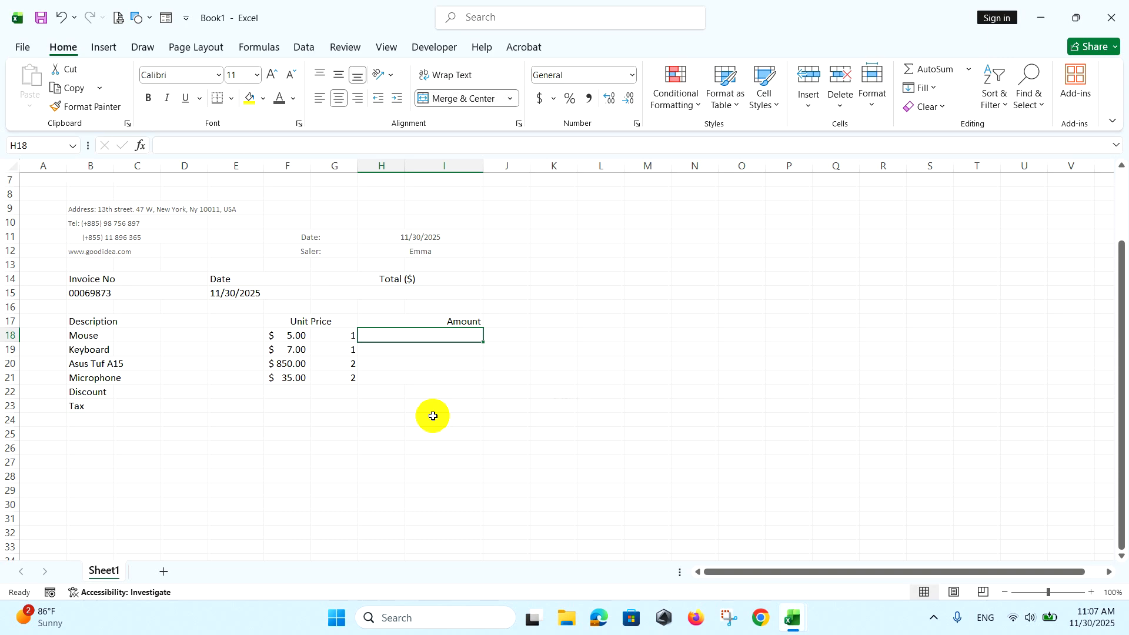
type("=")
left_click(290, 337)
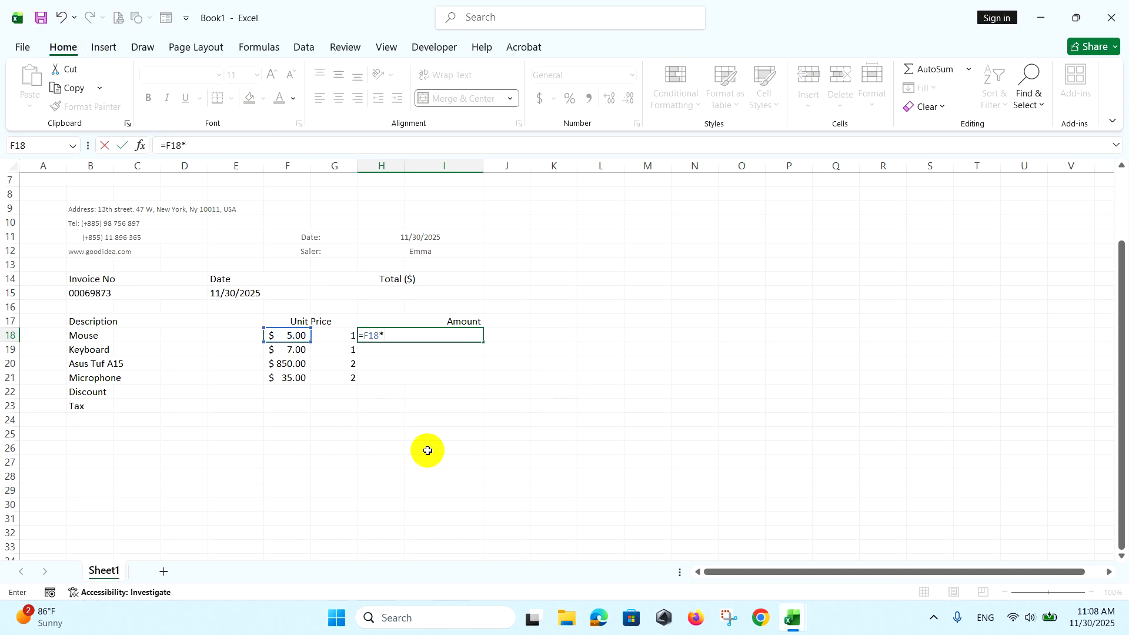
type("*")
left_click(325, 337)
key("Return")
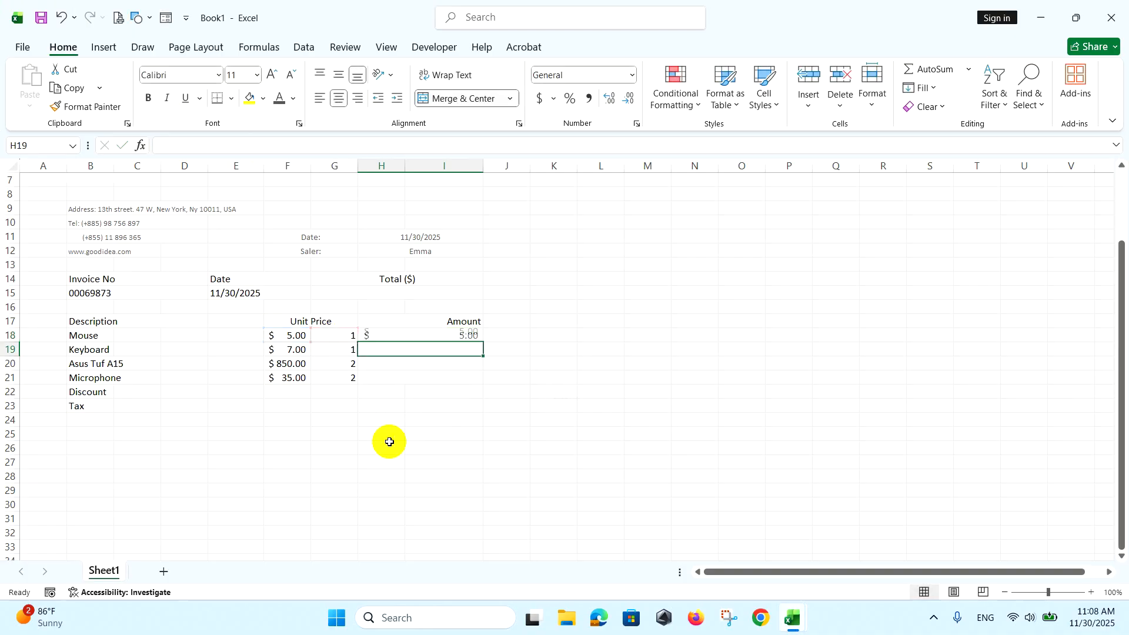
left_click(462, 339)
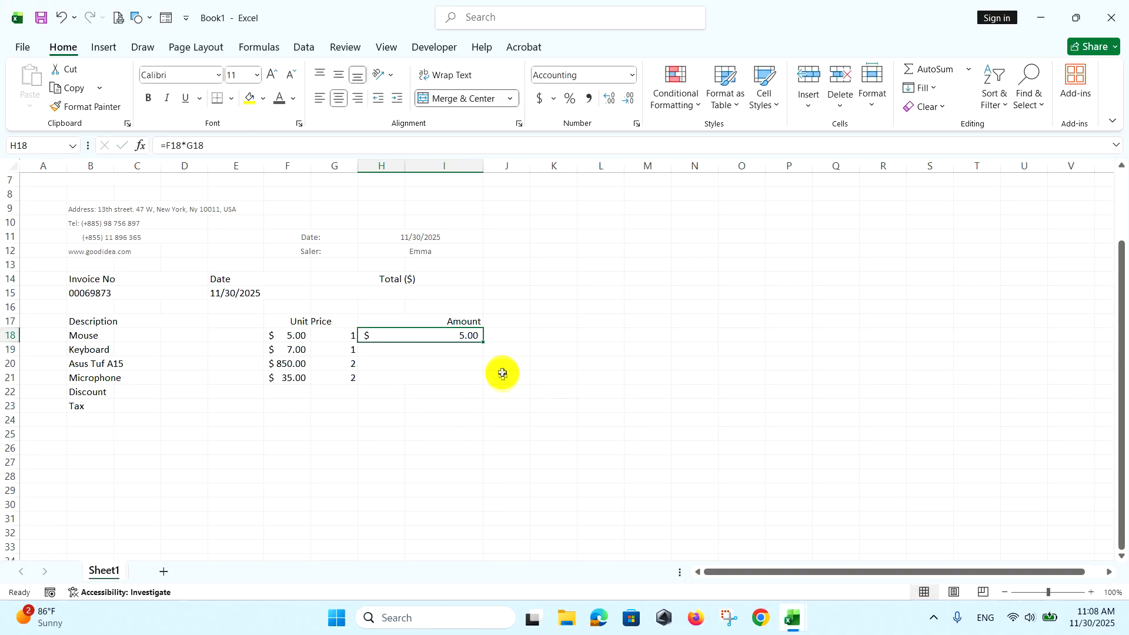
left_click_drag(483, 342, 478, 382)
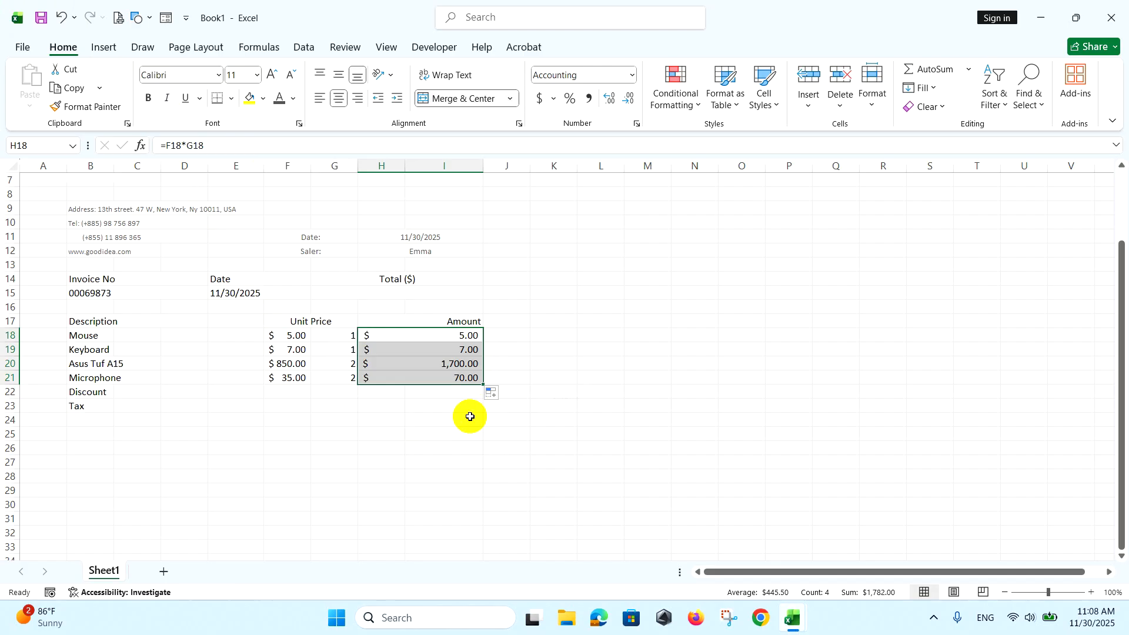
left_click(434, 395)
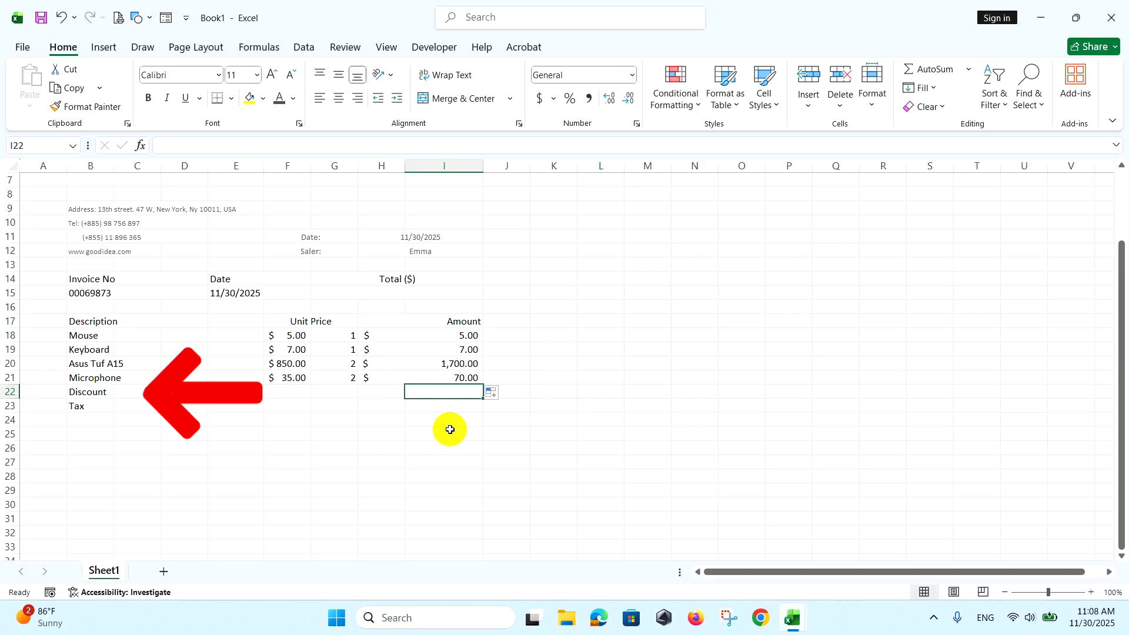
Enter =IF(SUM(H18:I21)>500,"20%","0%") in C22 for Discount and 2% in C23 for Tax.
left_click(142, 392)
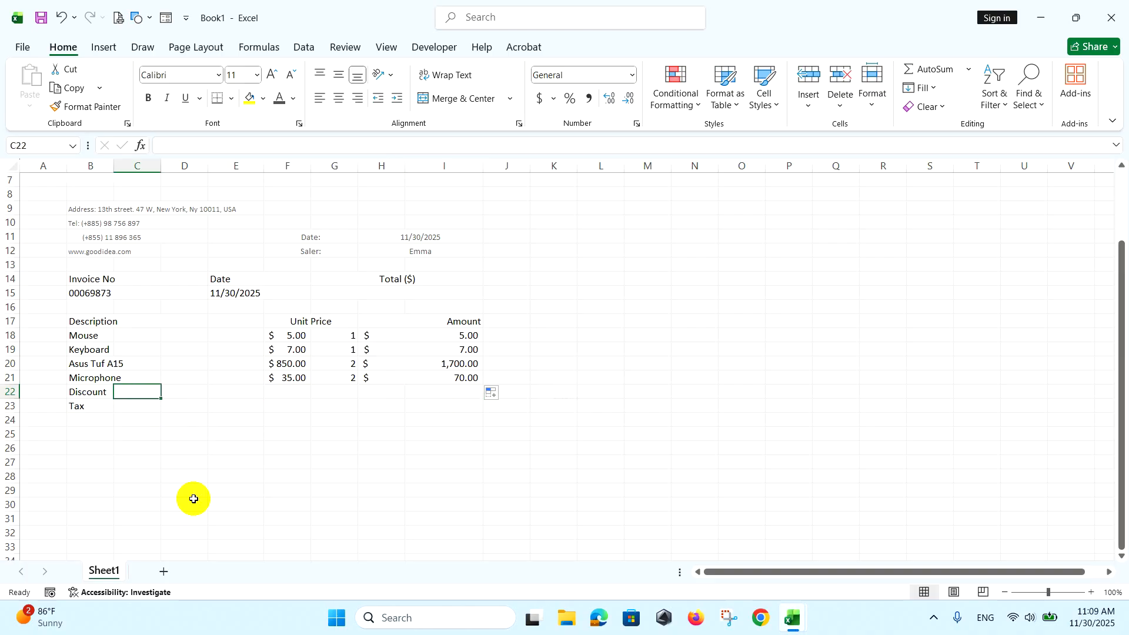
type("=")
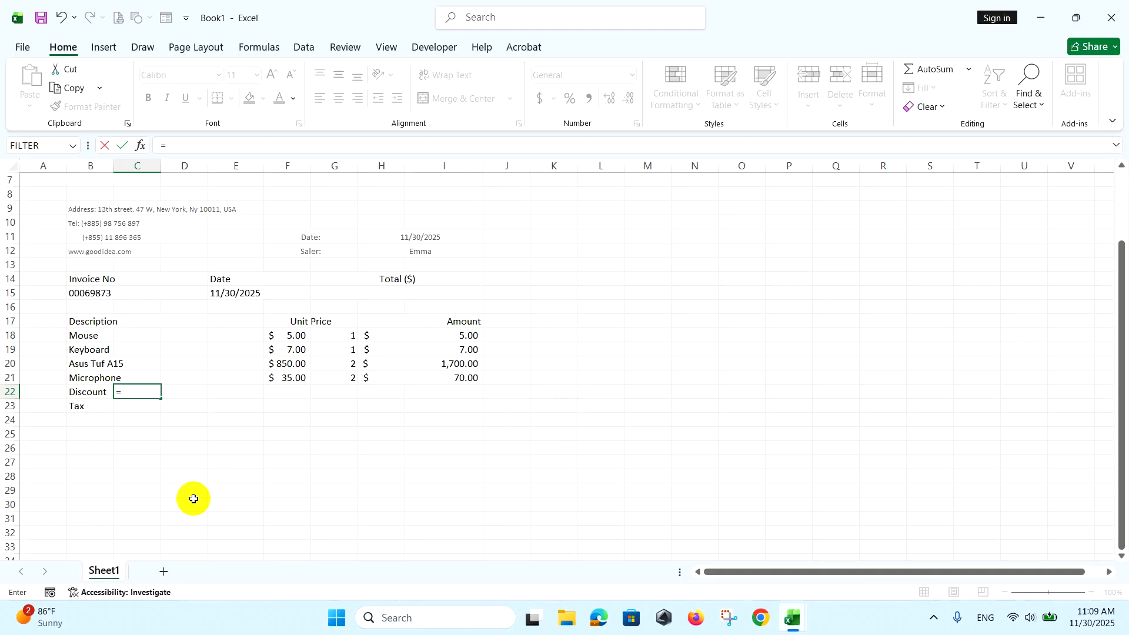
type("IF")
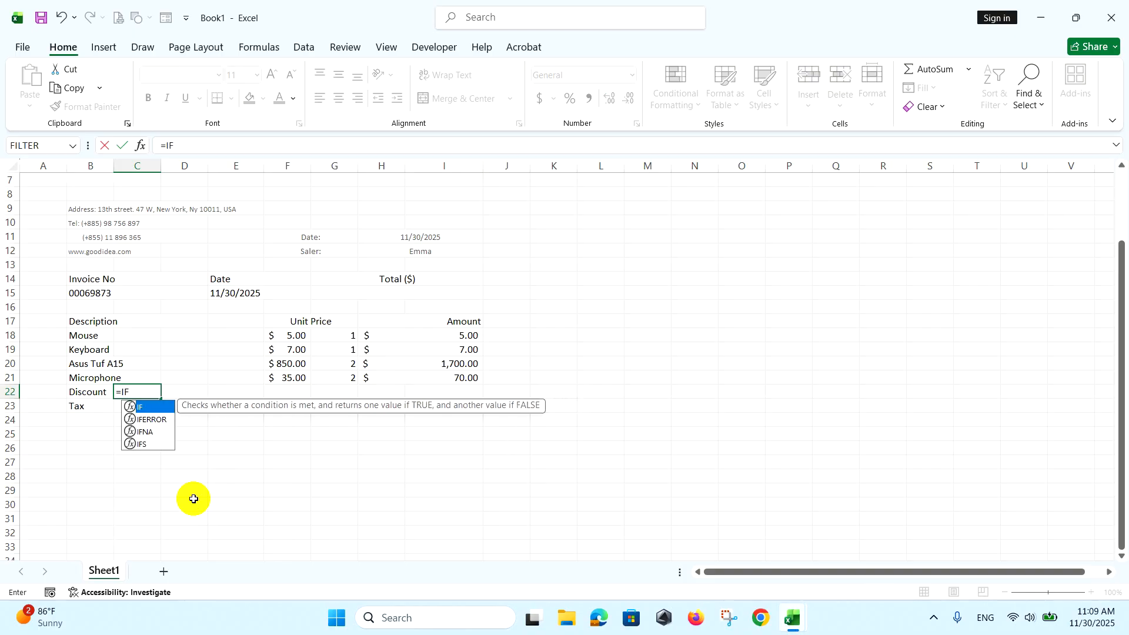
type("(SUM(")
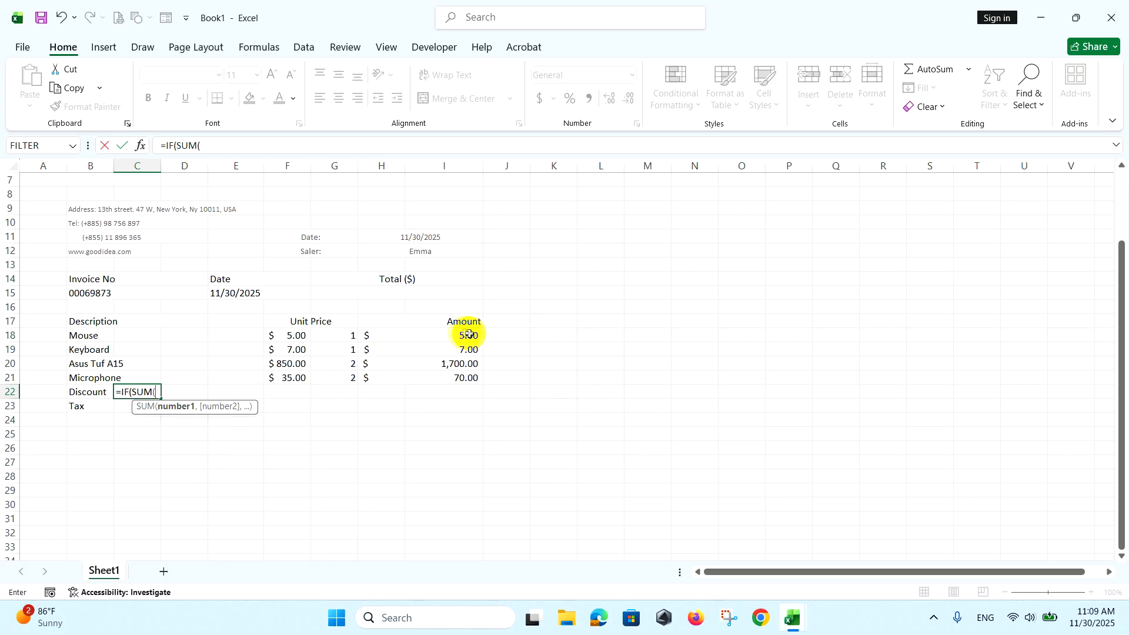
left_click_drag(397, 335, 445, 377)
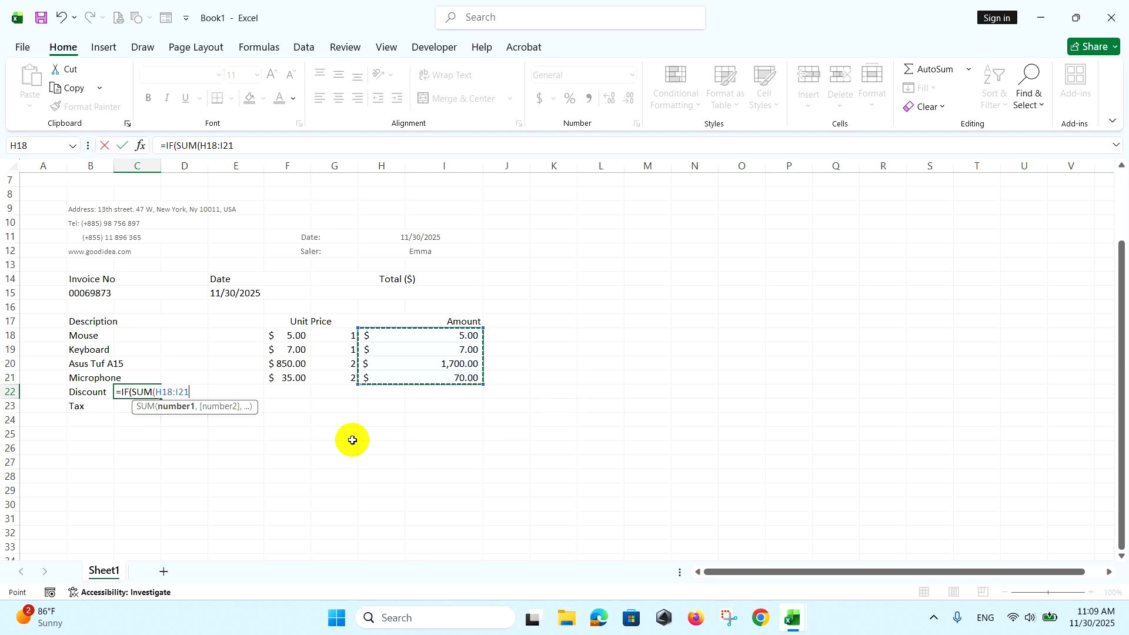
type(")")
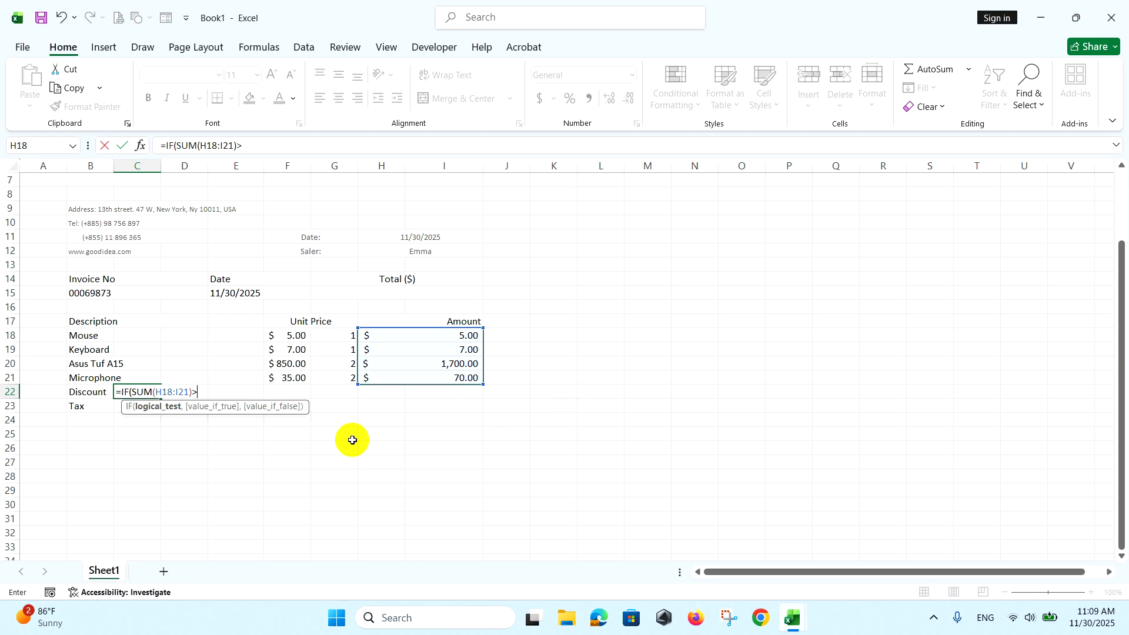
type(">500,")
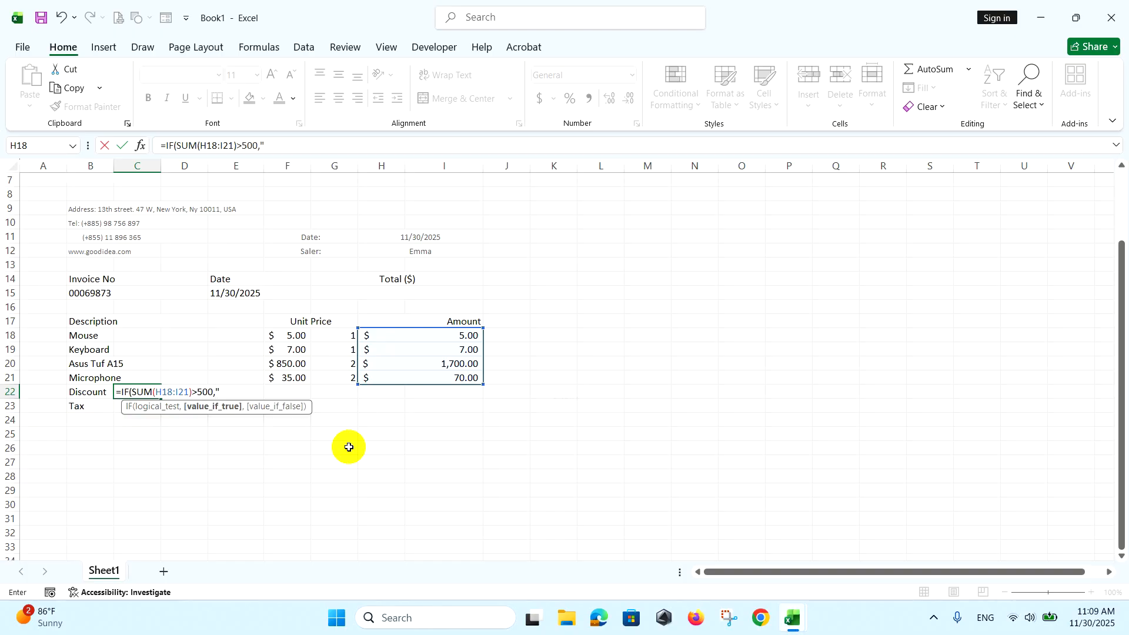
type("\"20%\",")
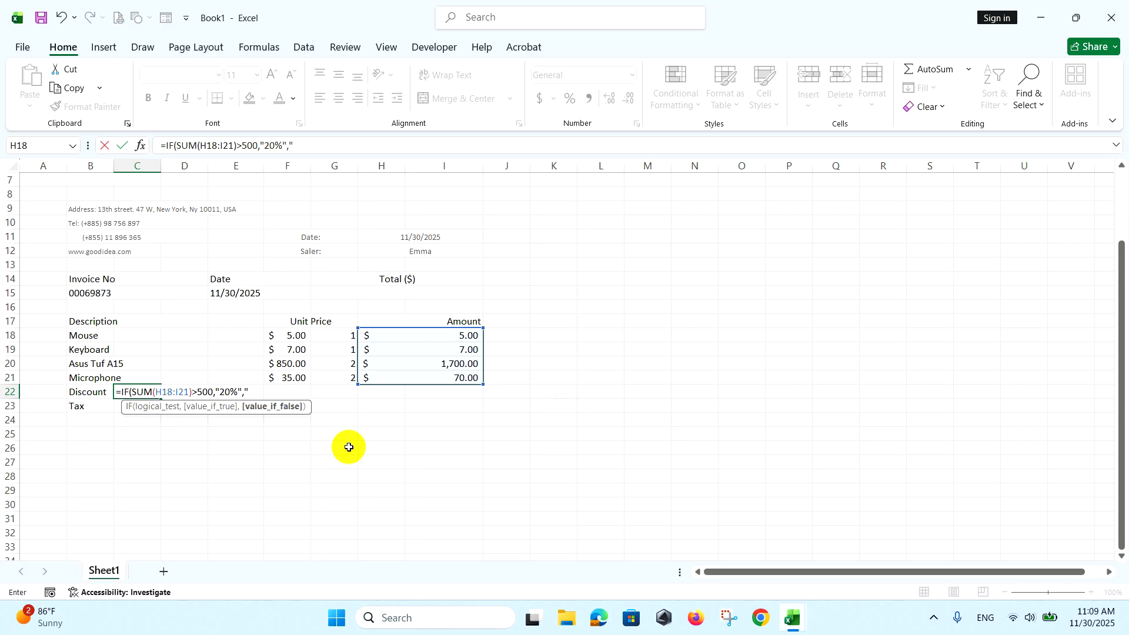
type("\"0%\")")
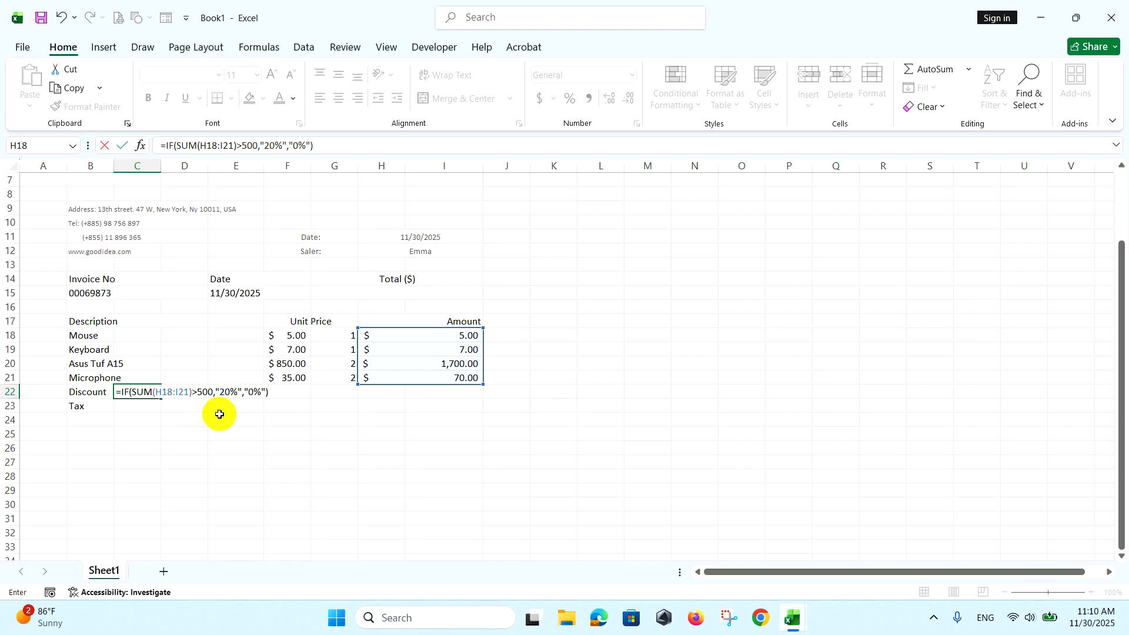
key("Return")
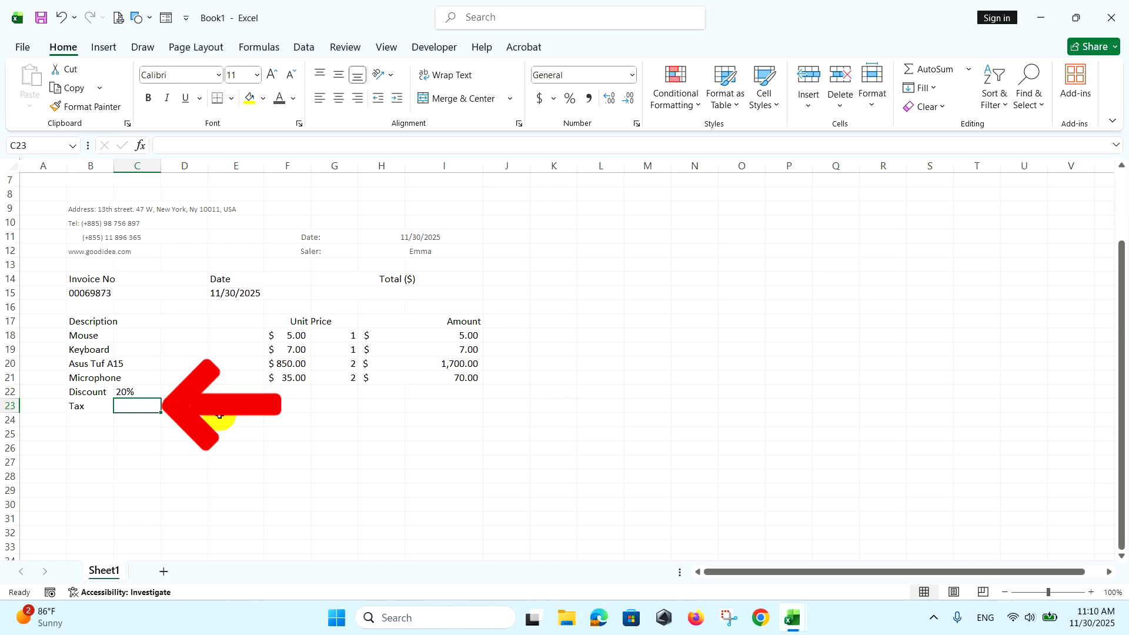
type("2")
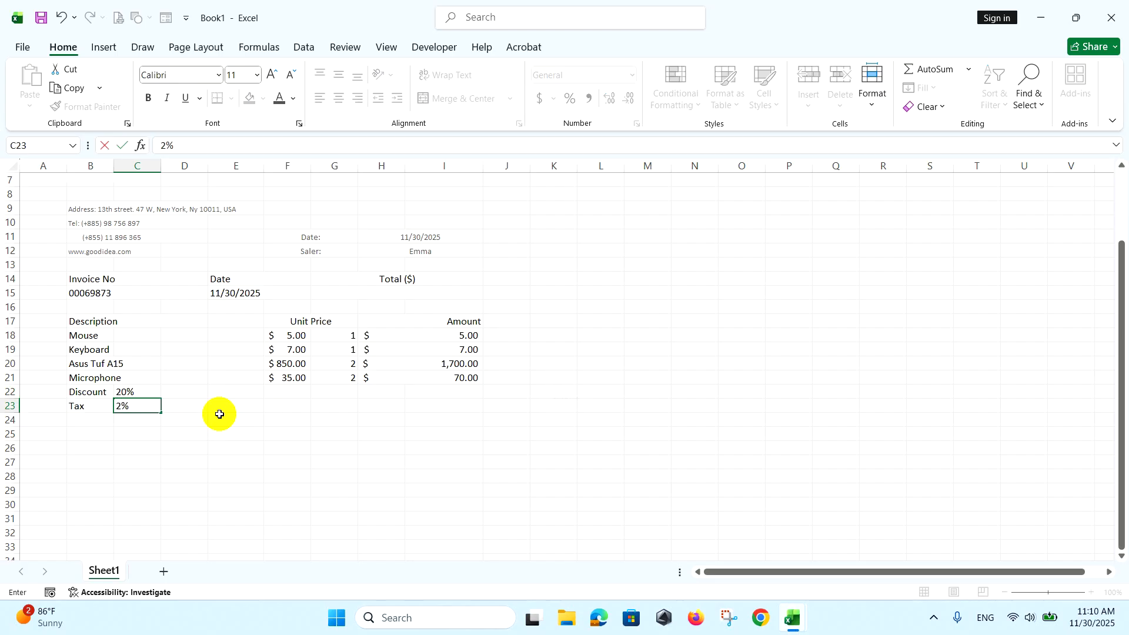
key("Return")
Left-align the 2% tax rate and enter =SUM(H18:I21)*C22 in I22 for the discount amount.
left_click(151, 406)
left_click(320, 99)
left_click(460, 393)
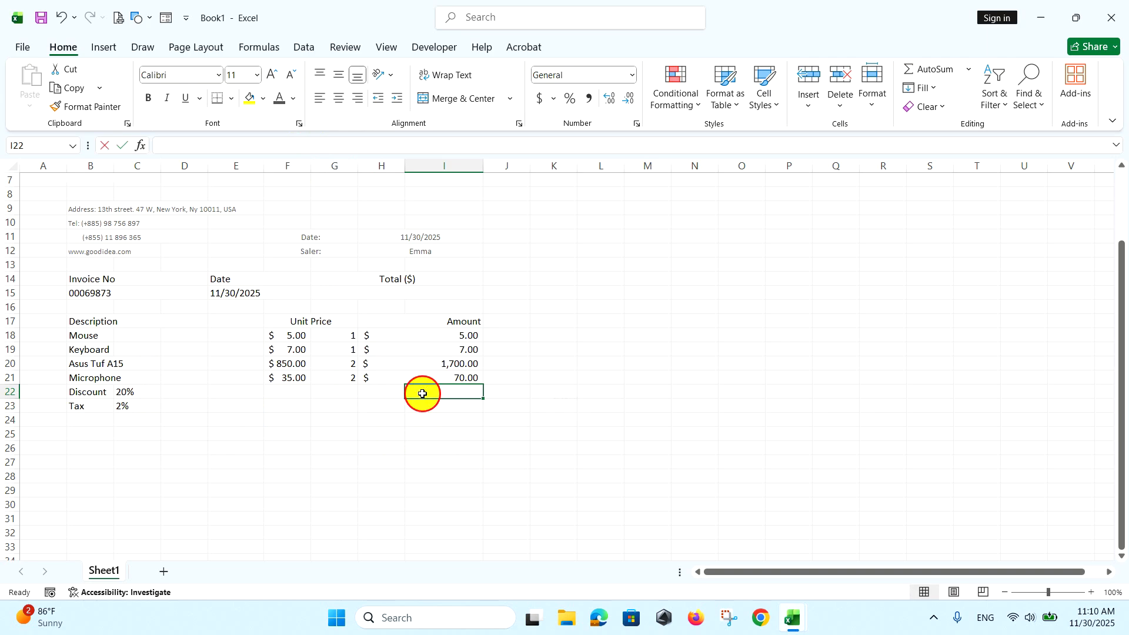
type("=")
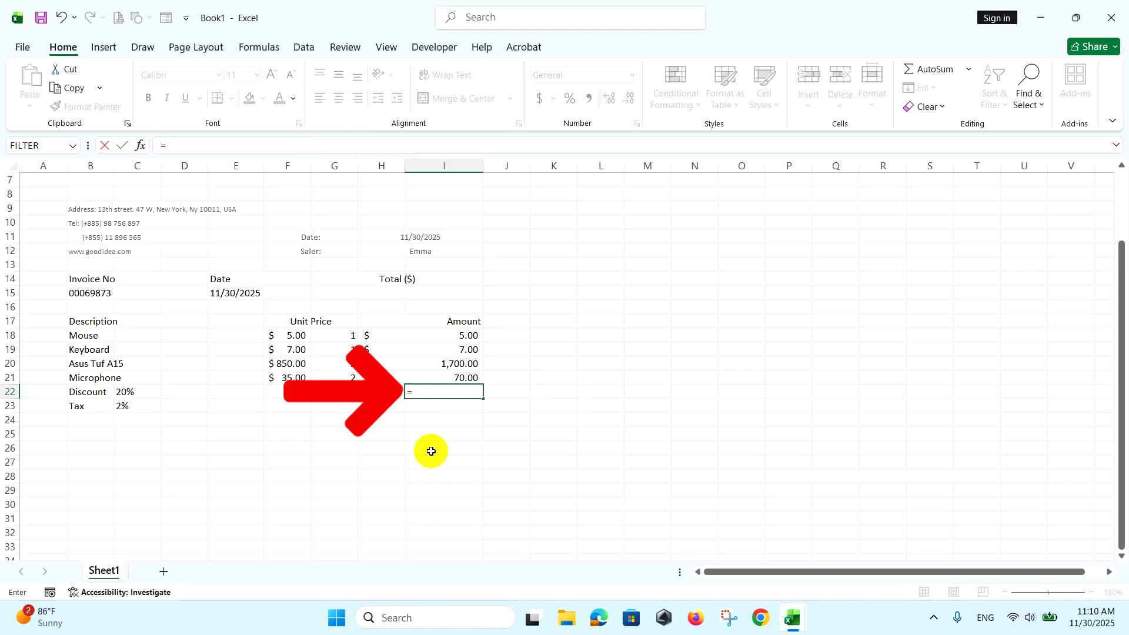
type("SUM(")
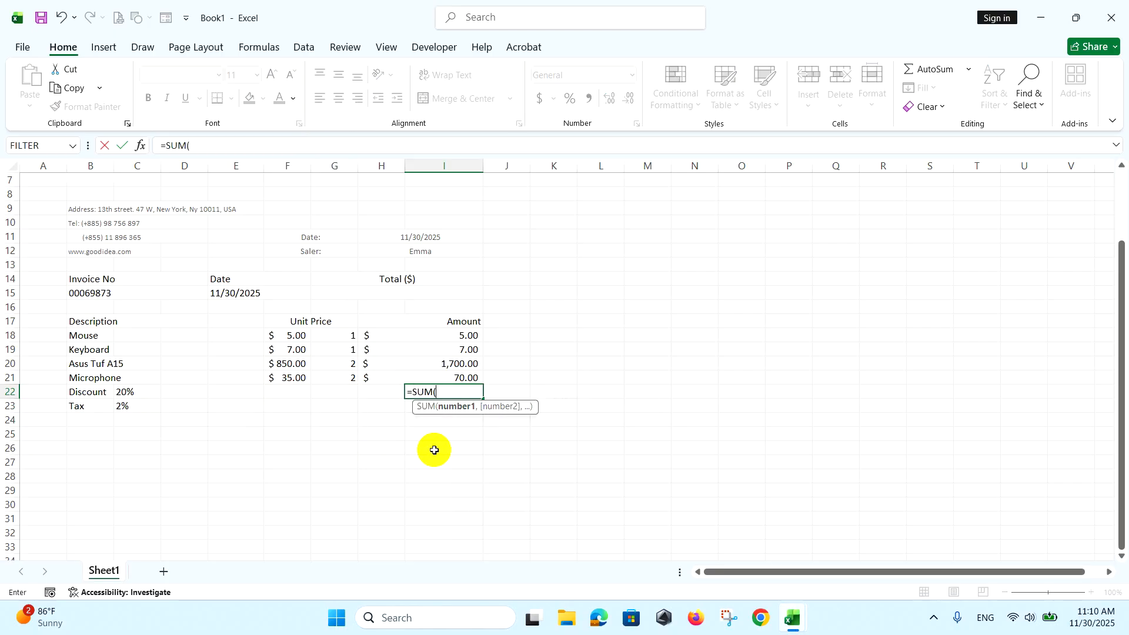
left_click_drag(427, 335, 429, 378)
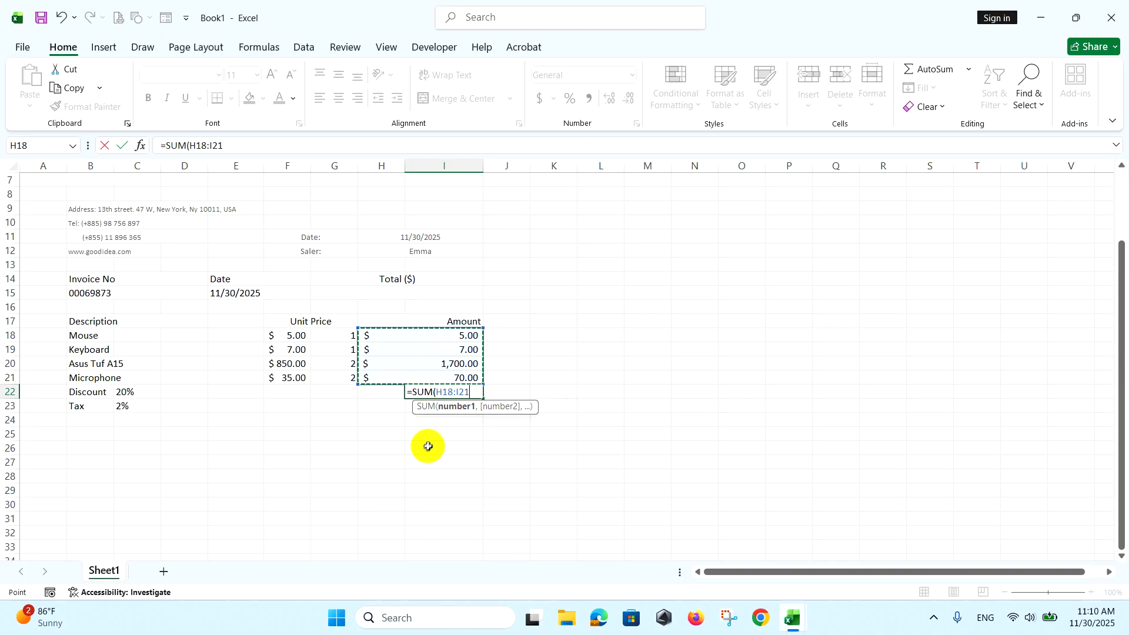
type(")*")
left_click(143, 392)
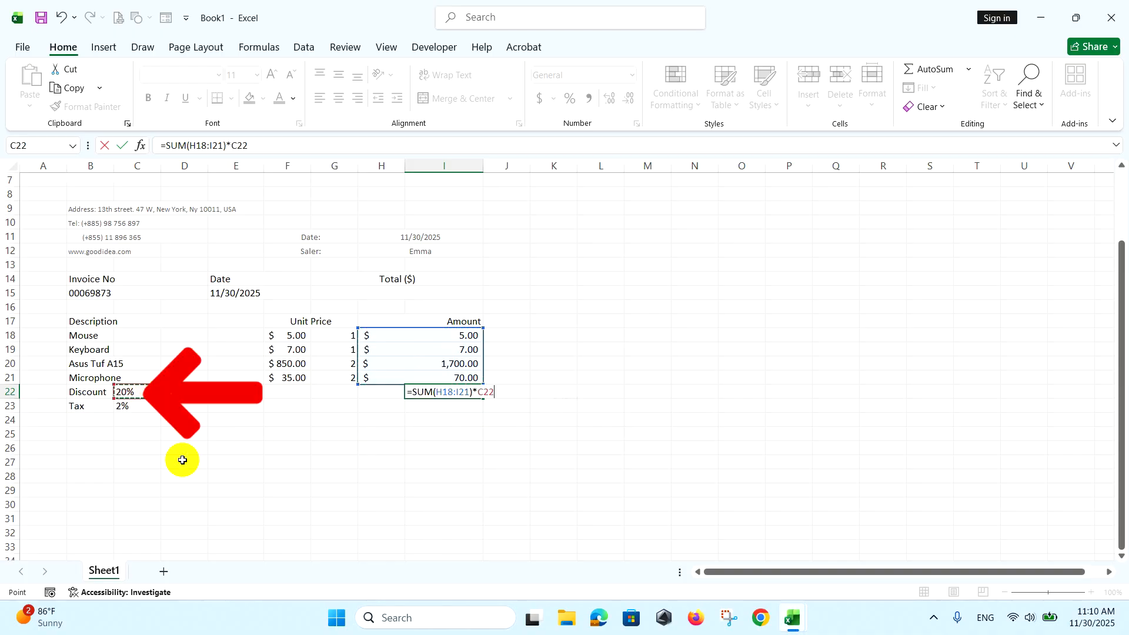
key("Return")
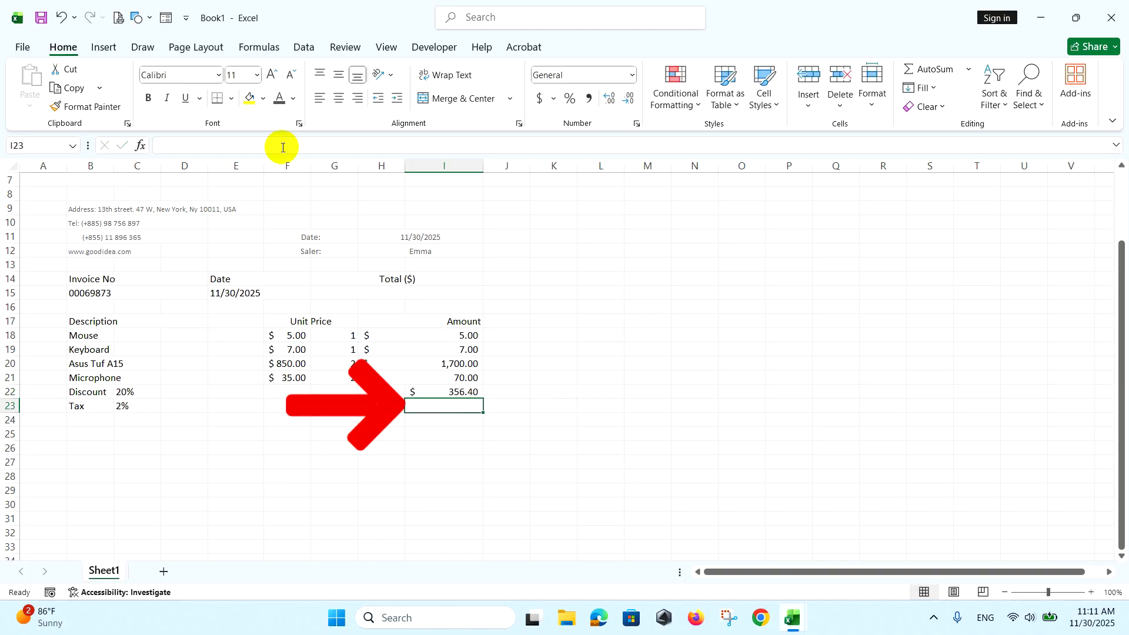
Enter =SUM(H18:I21)*C23 in I23 for the $35.64 tax amount.
type("=")
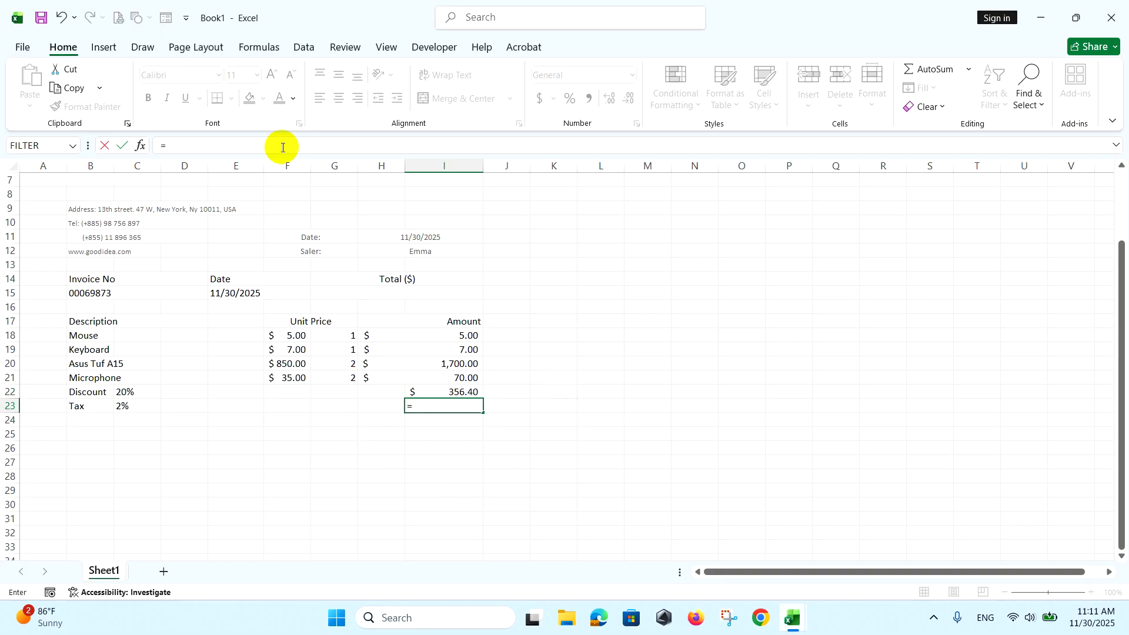
type("SUM")
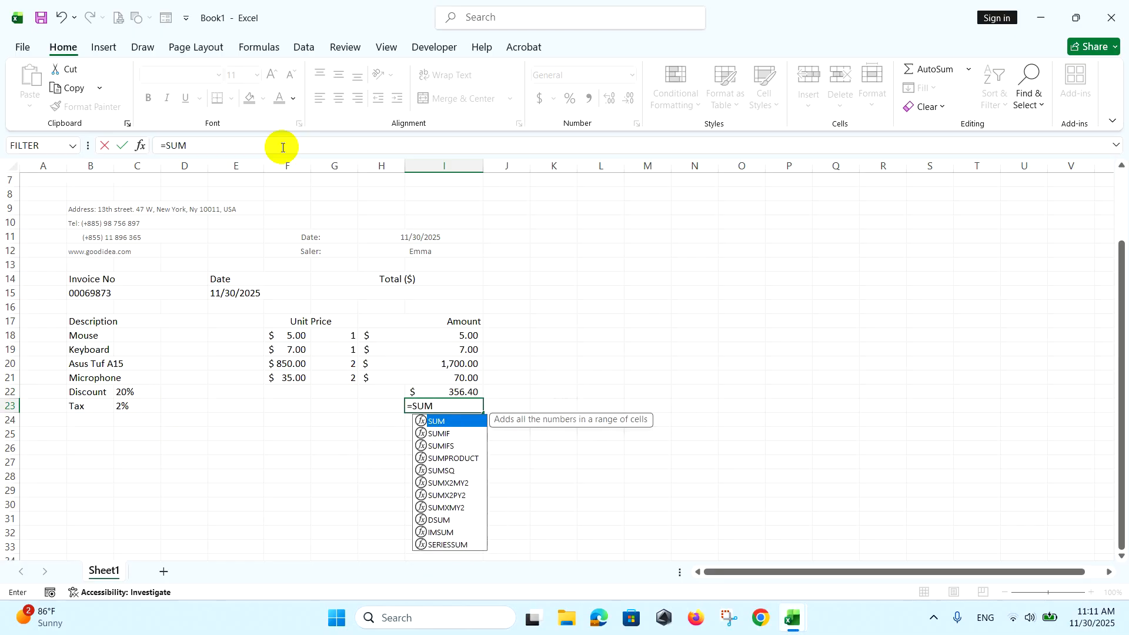
type("(")
left_click_drag(435, 333, 441, 378)
type(")")
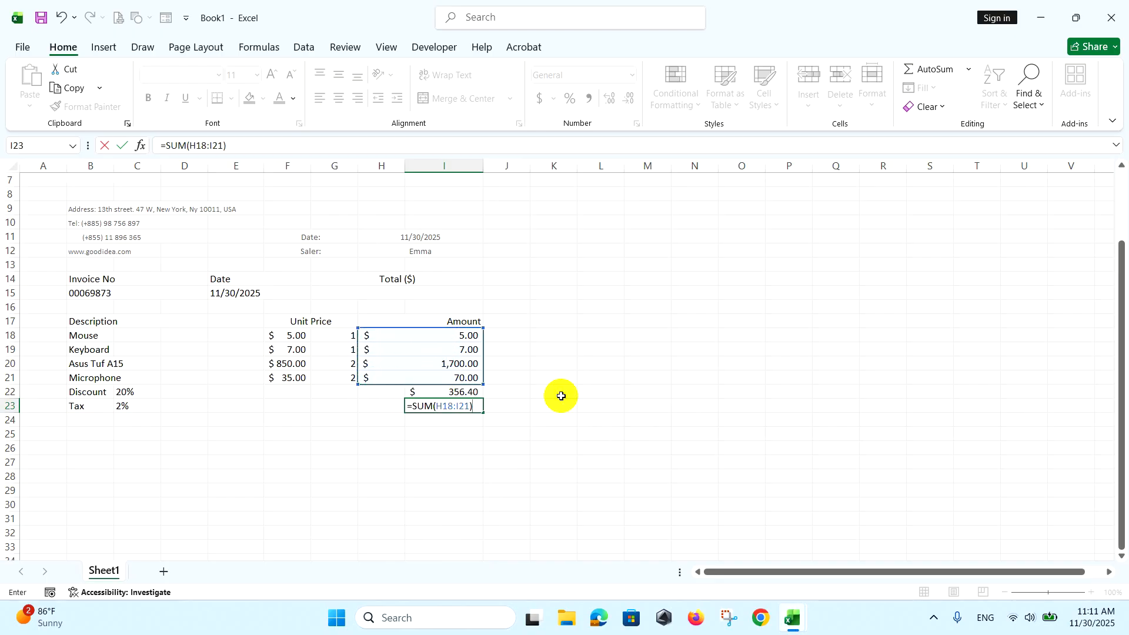
type("*")
left_click(141, 407)
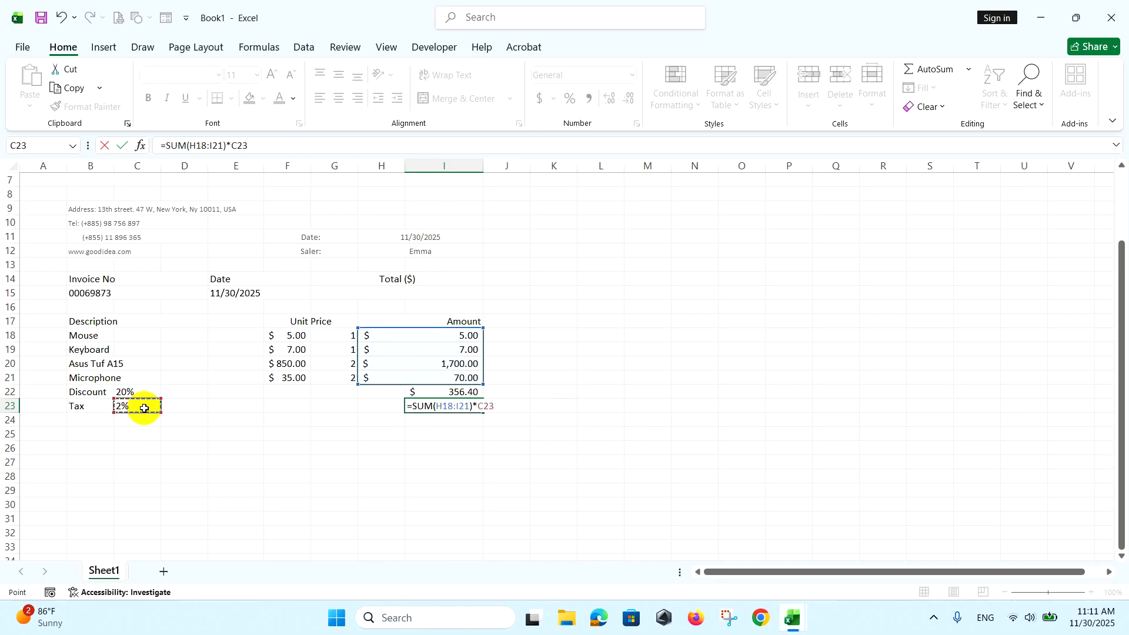
key("Return")
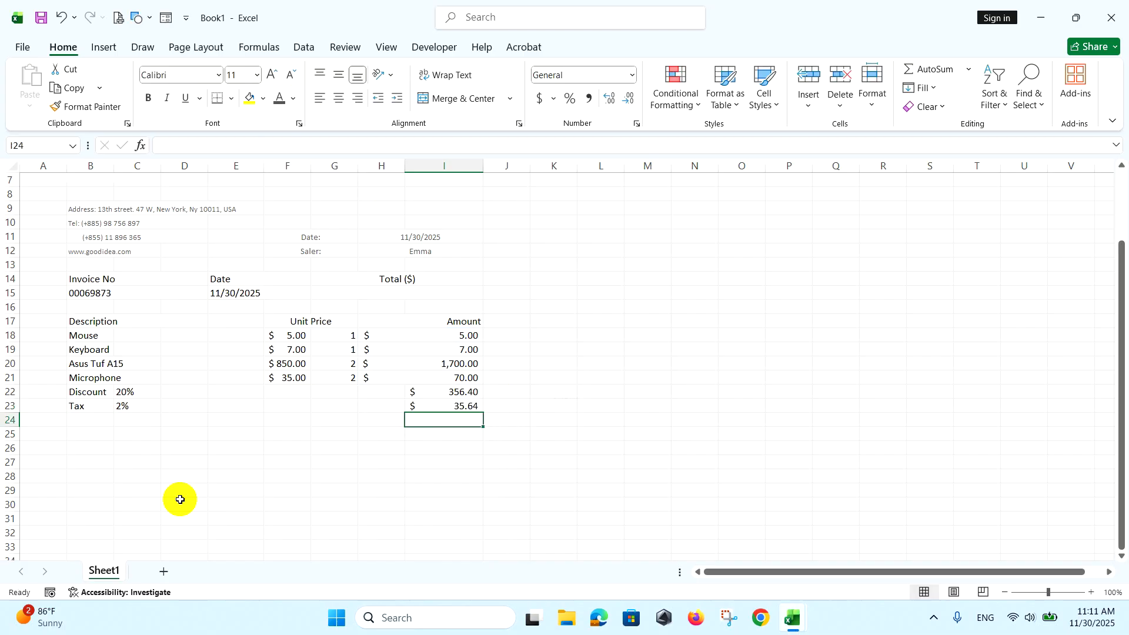
left_click(93, 421)
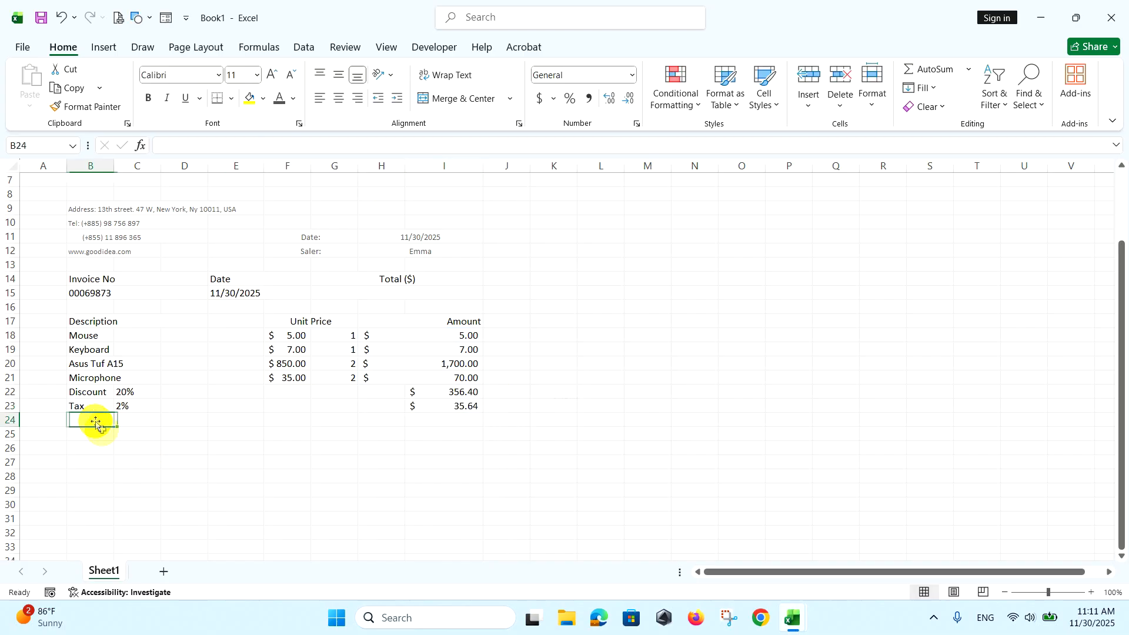
Label B24 'Total' and enter =SUM(H18:I21)-I22+I23 in I24 for $1,461.24.
type("t")
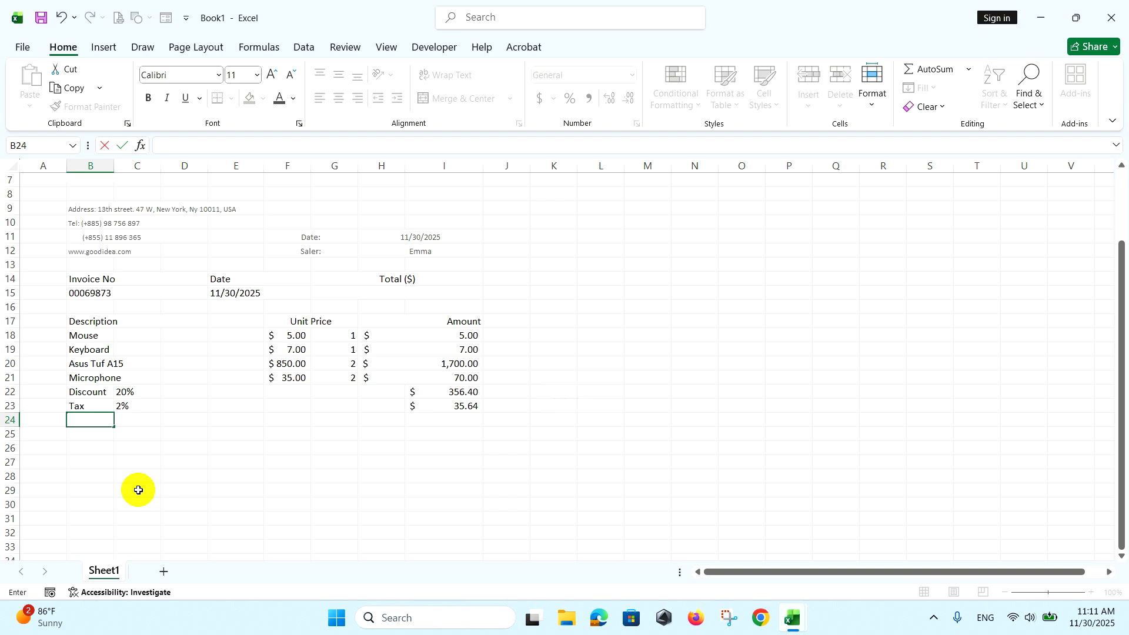
type("Total")
left_click(441, 421)
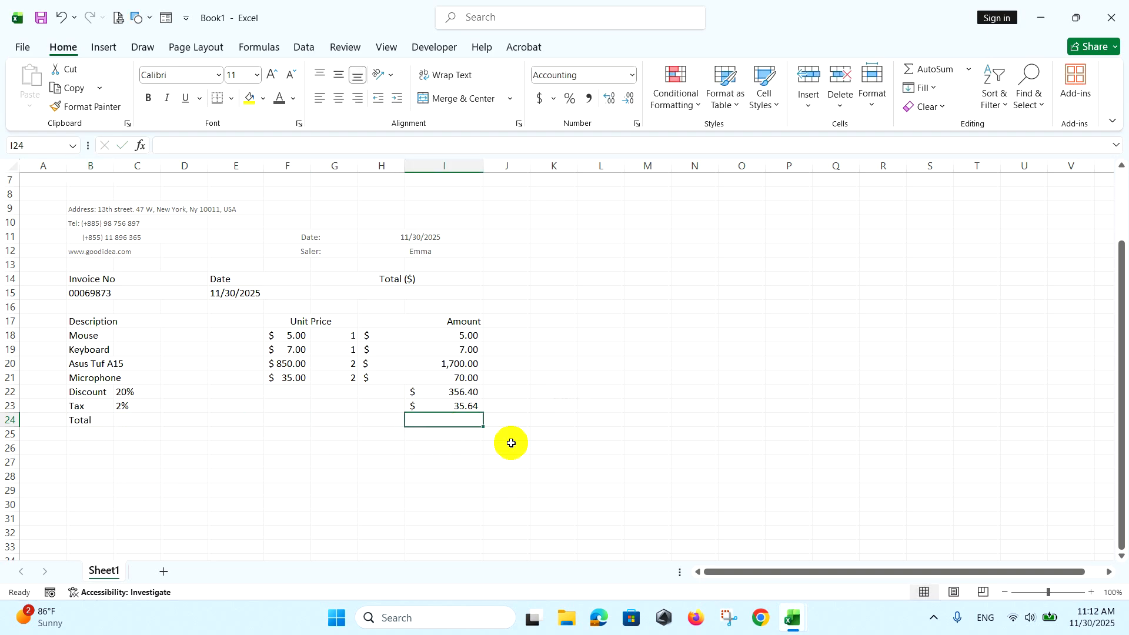
type("=SUM")
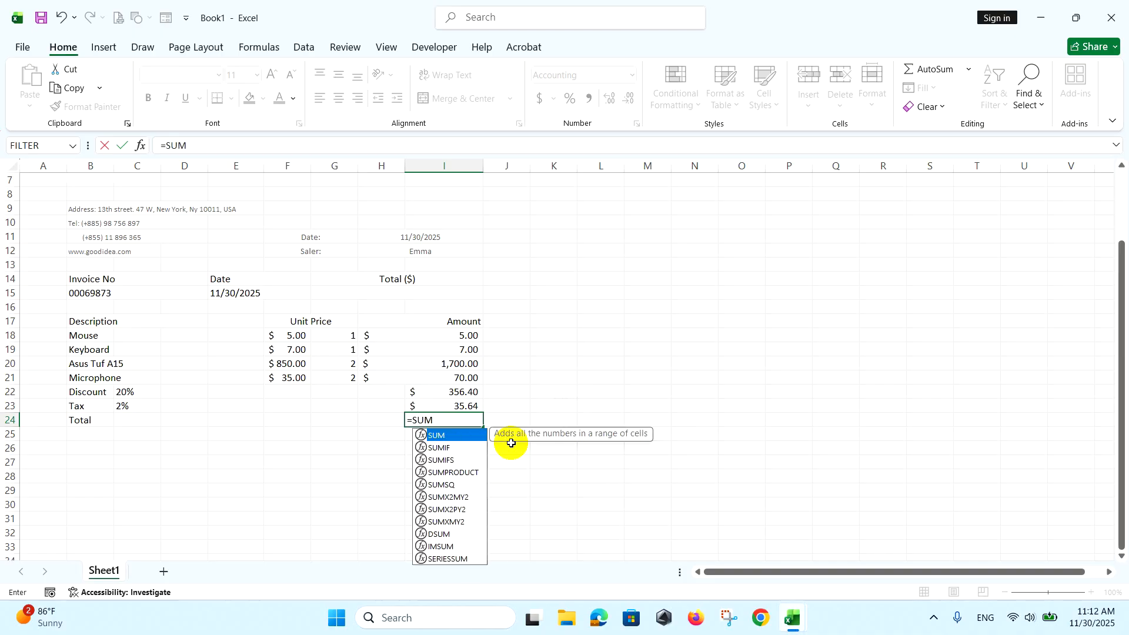
type("(")
left_click_drag(466, 335, 460, 376)
type(")-")
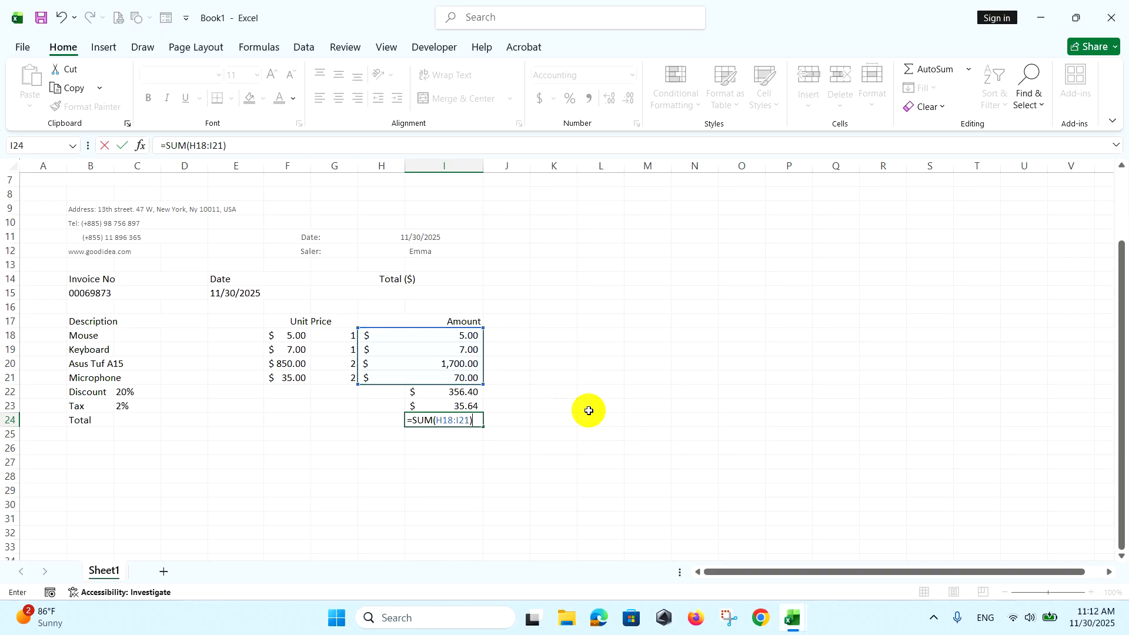
left_click(455, 393)
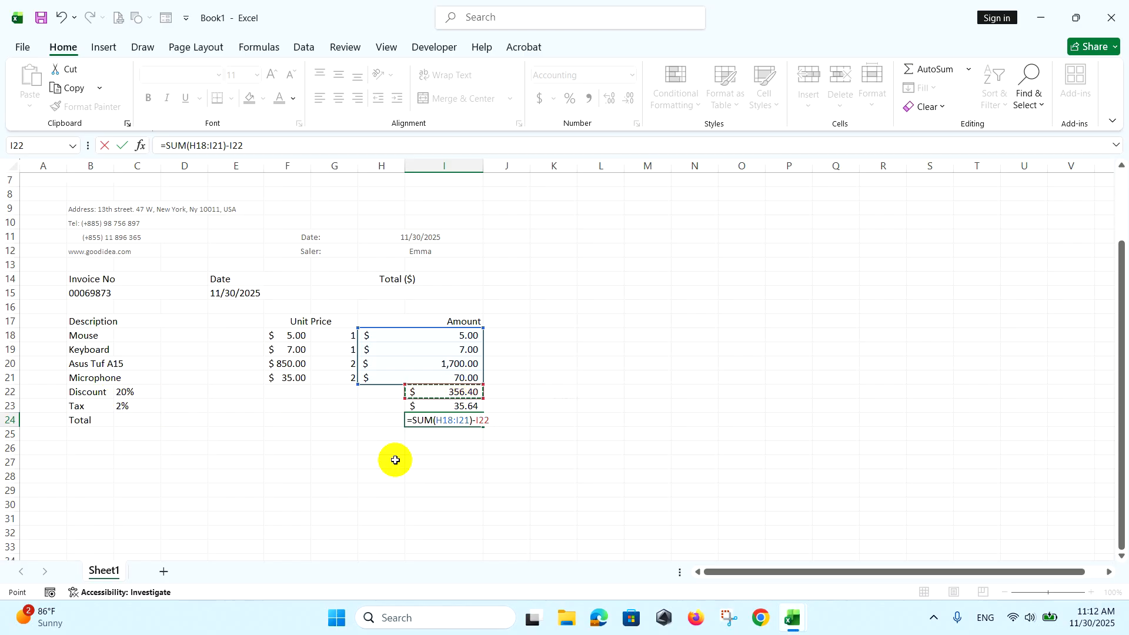
left_click(442, 406)
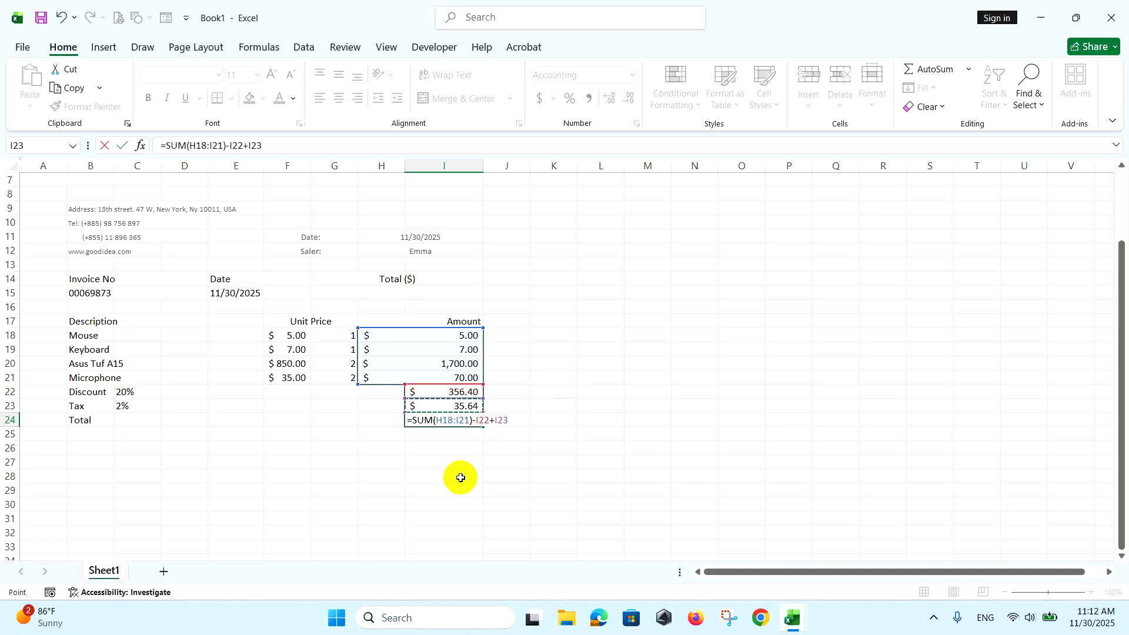
key("Return")
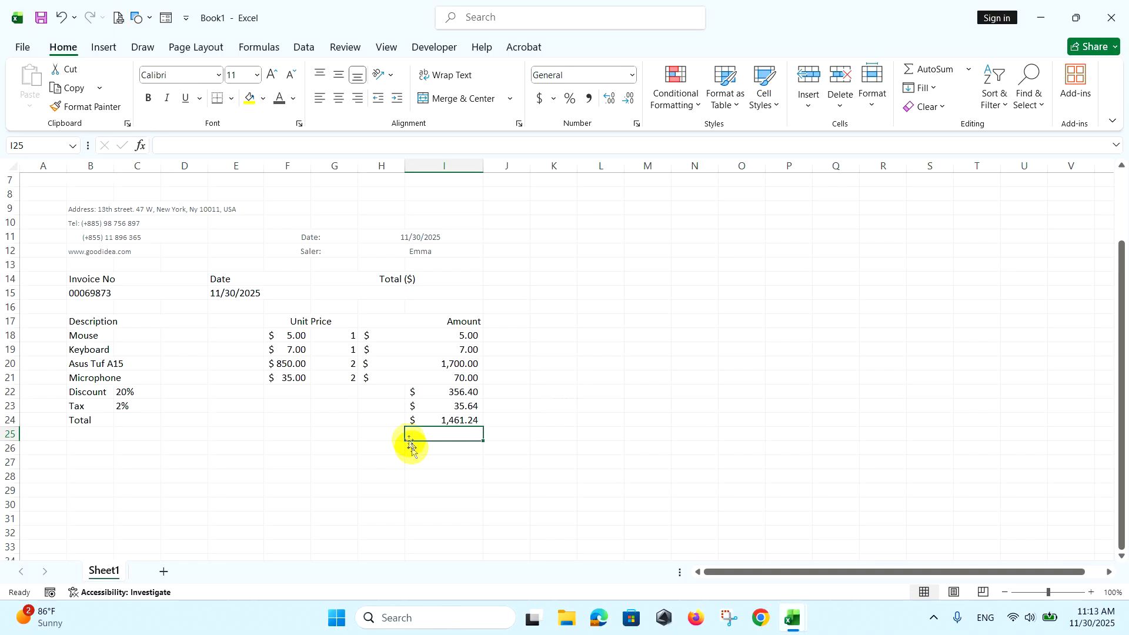
Merge and centre H26:I26 as 'Signature' and add a bottom border along H28:I28.
left_click_drag(396, 449, 438, 451)
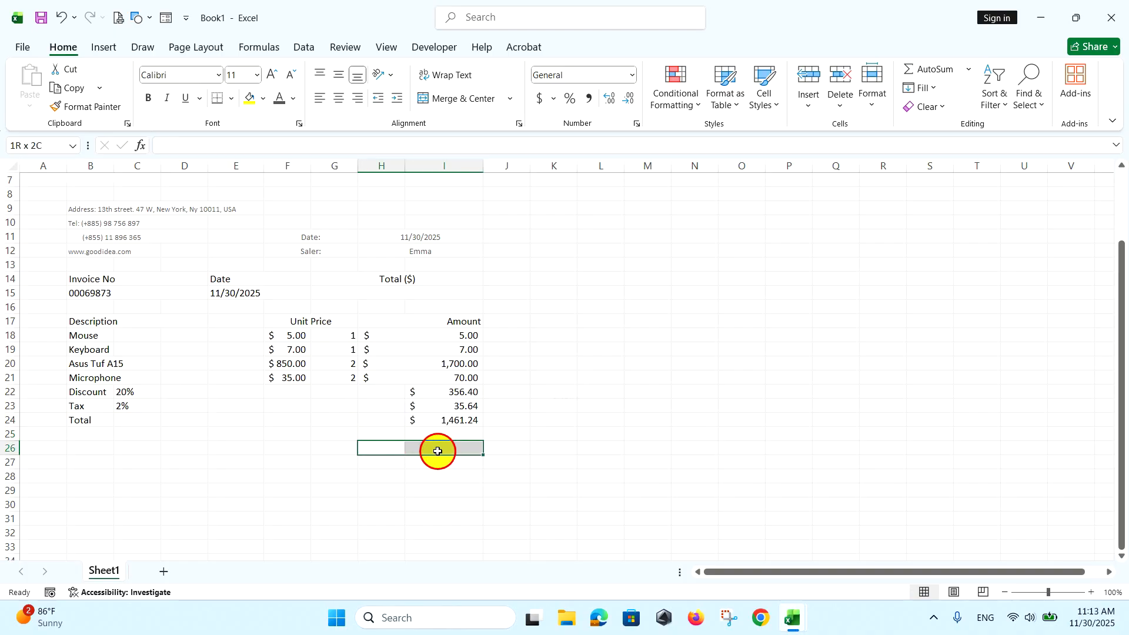
left_click(449, 100)
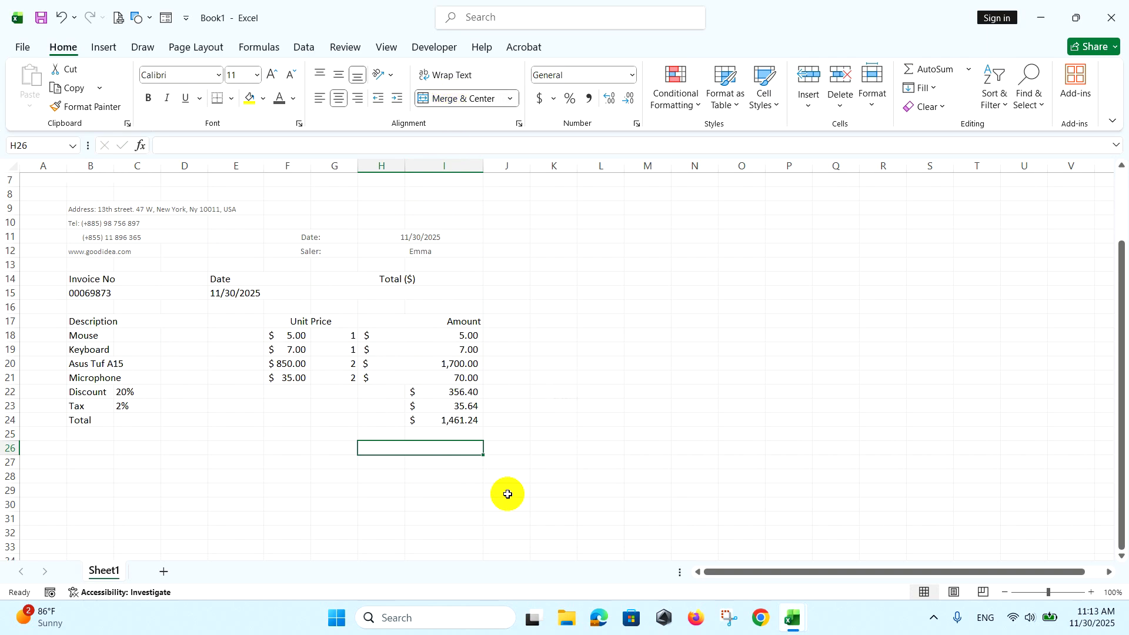
type("sl")
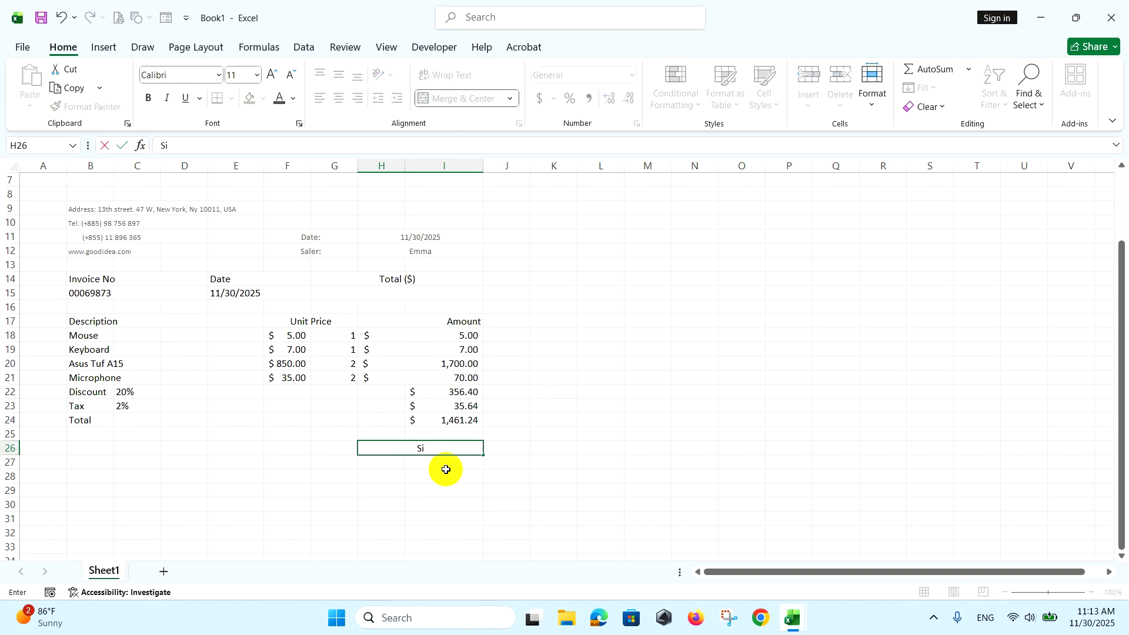
type("e")
left_click(444, 514)
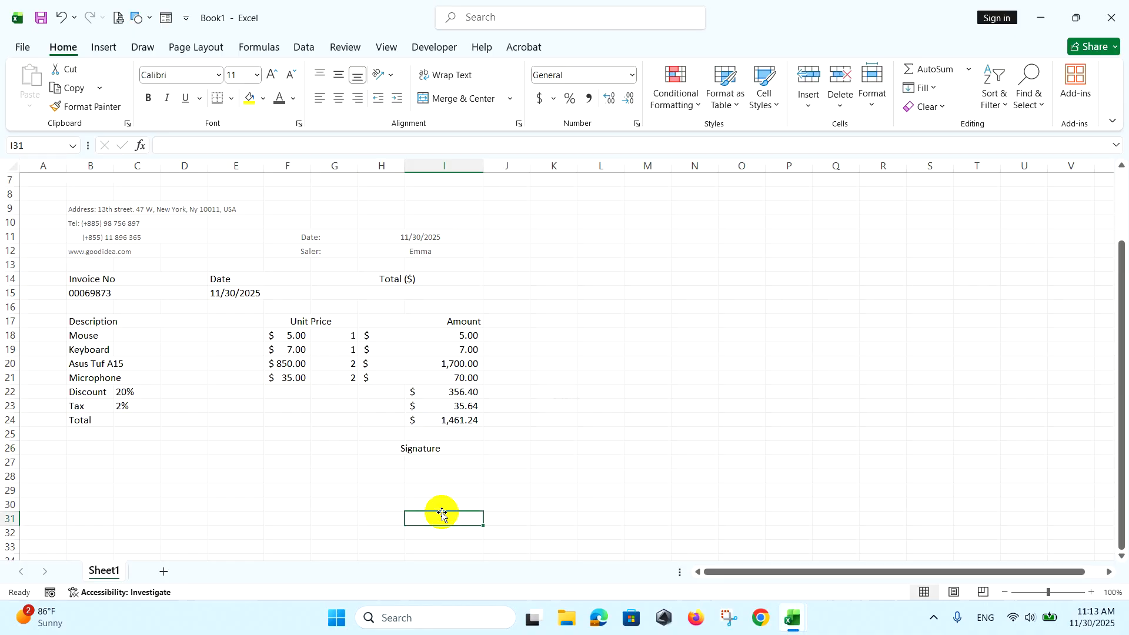
left_click(441, 463)
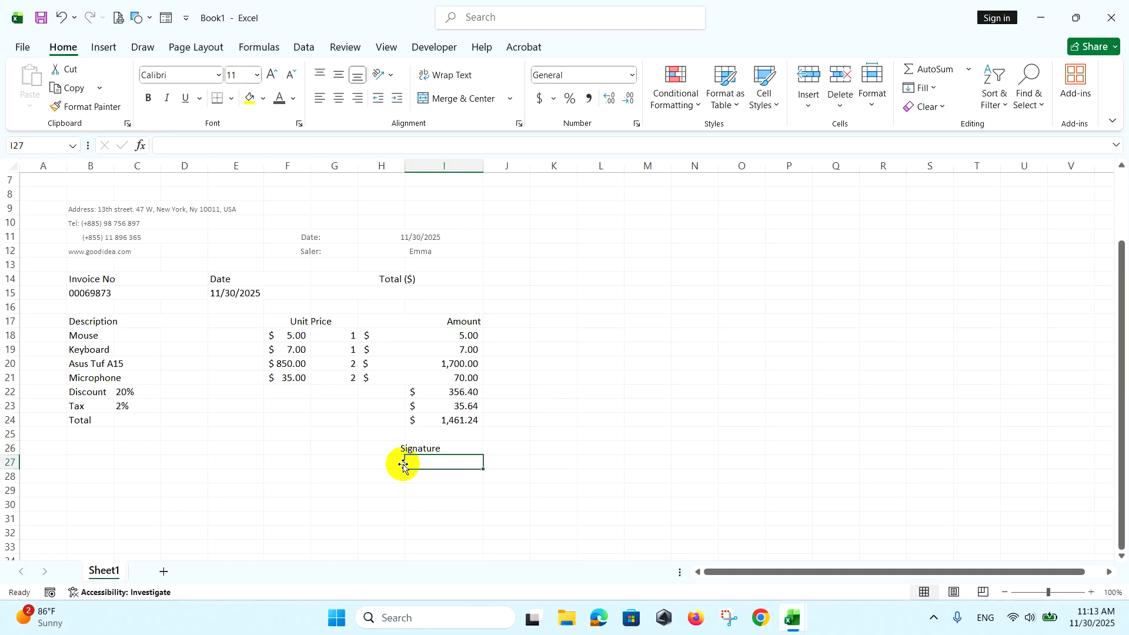
left_click_drag(390, 475, 435, 478)
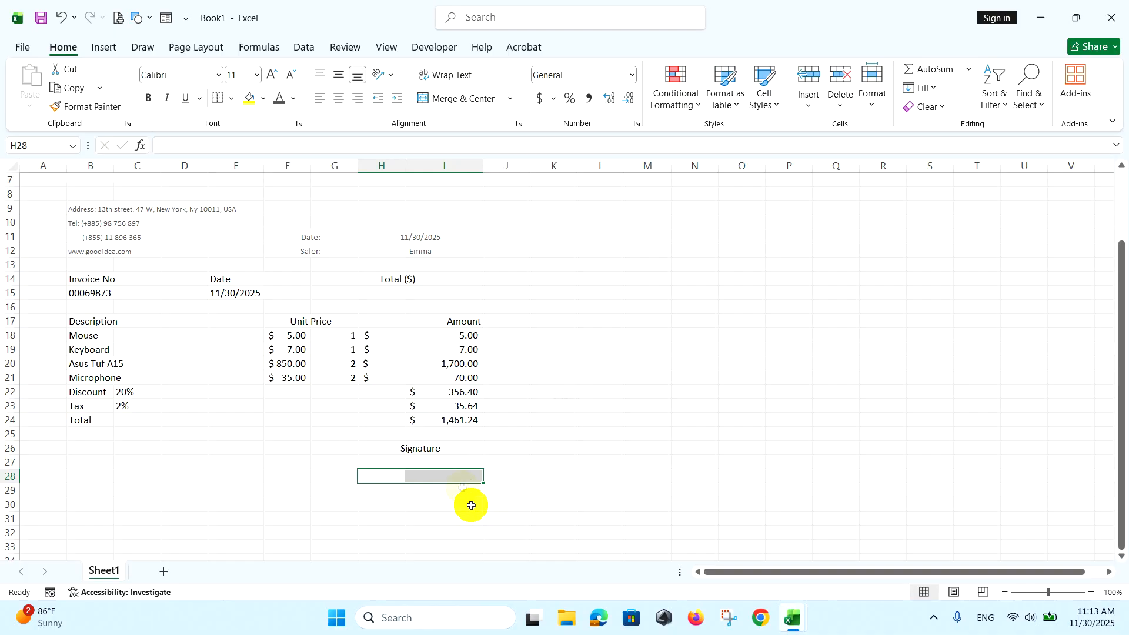
left_click(223, 102)
left_click(504, 452)
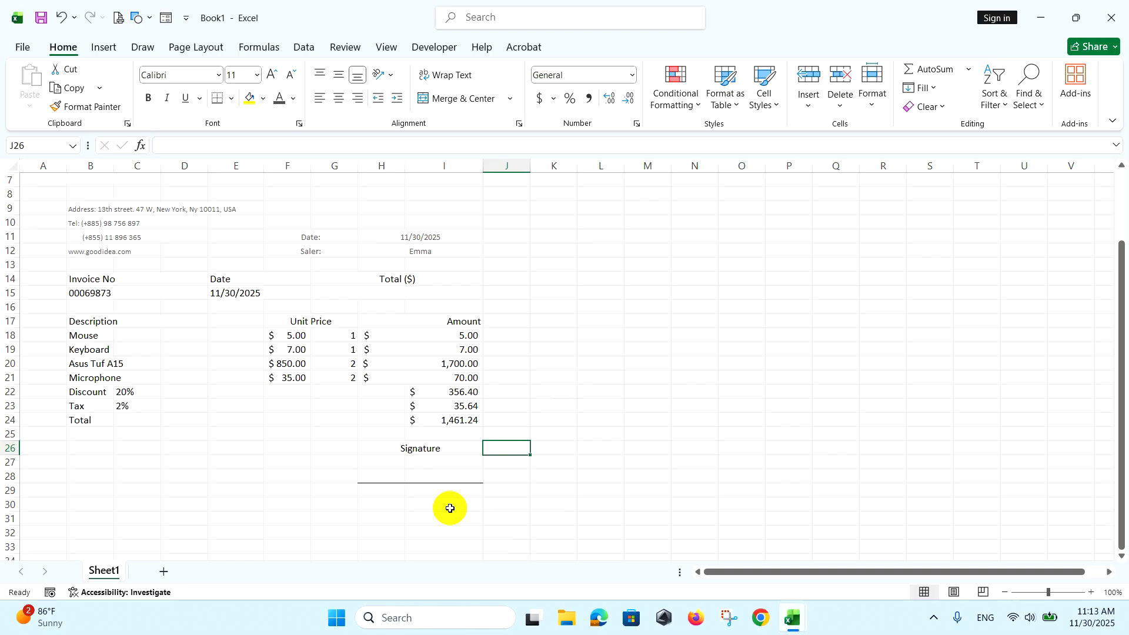
Narrow column A to about 6.43.
scroll(292, 479, "up", 2)
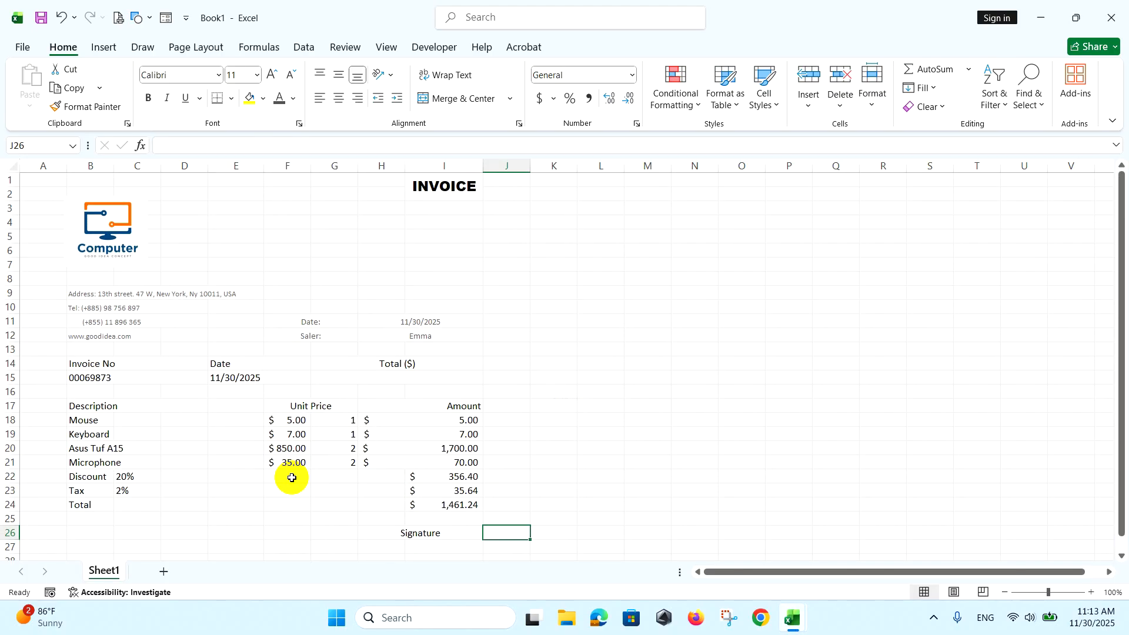
left_click(58, 164)
left_click_drag(67, 166, 50, 170)
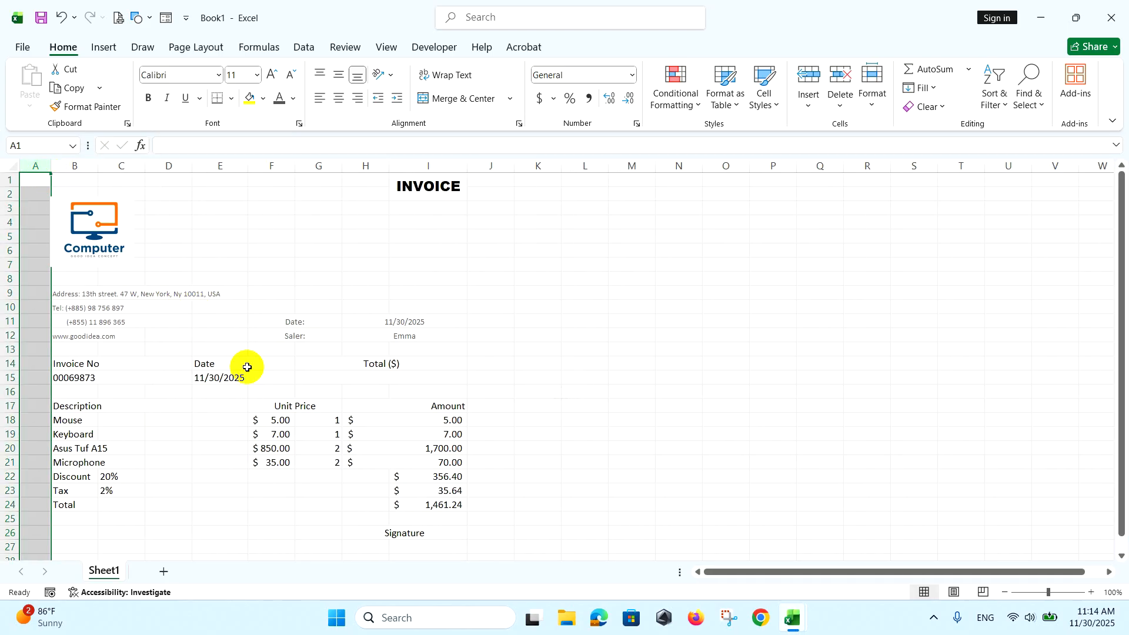
left_click(238, 266)
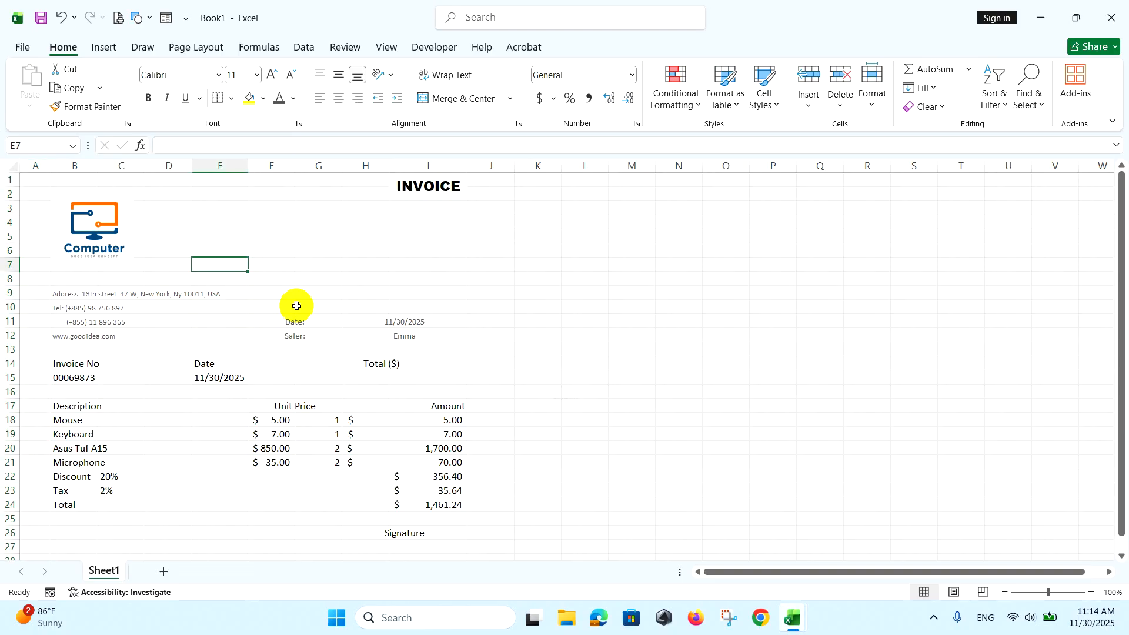
Fill the Invoice No/Date block B14:F15 orange with bold white text.
left_click(89, 363)
left_click_drag(121, 363, 252, 371)
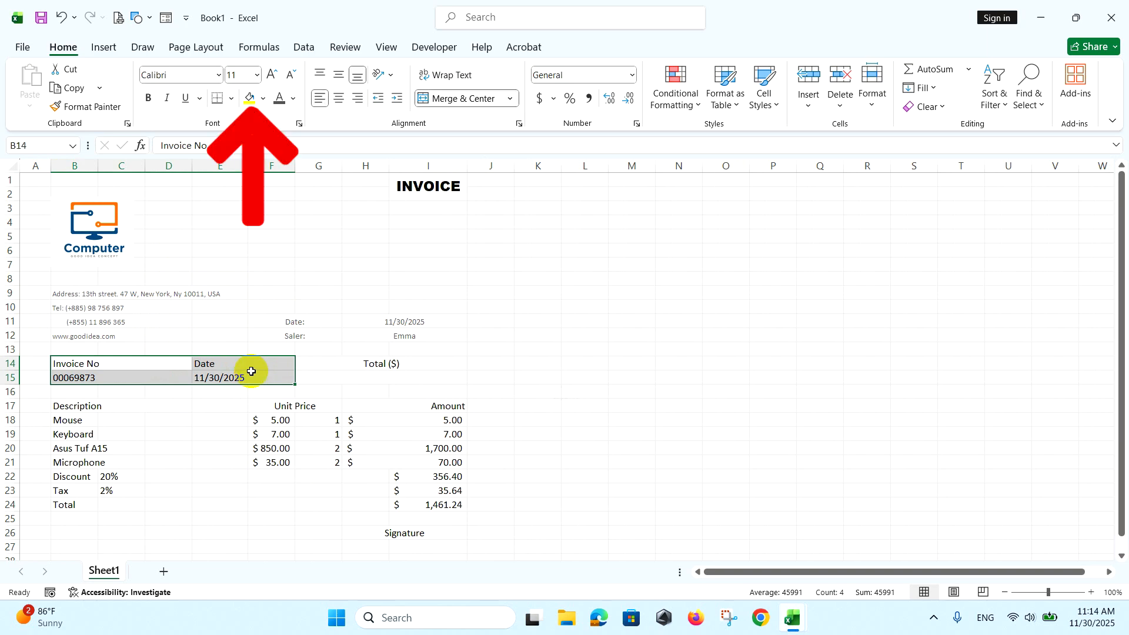
left_click(263, 99)
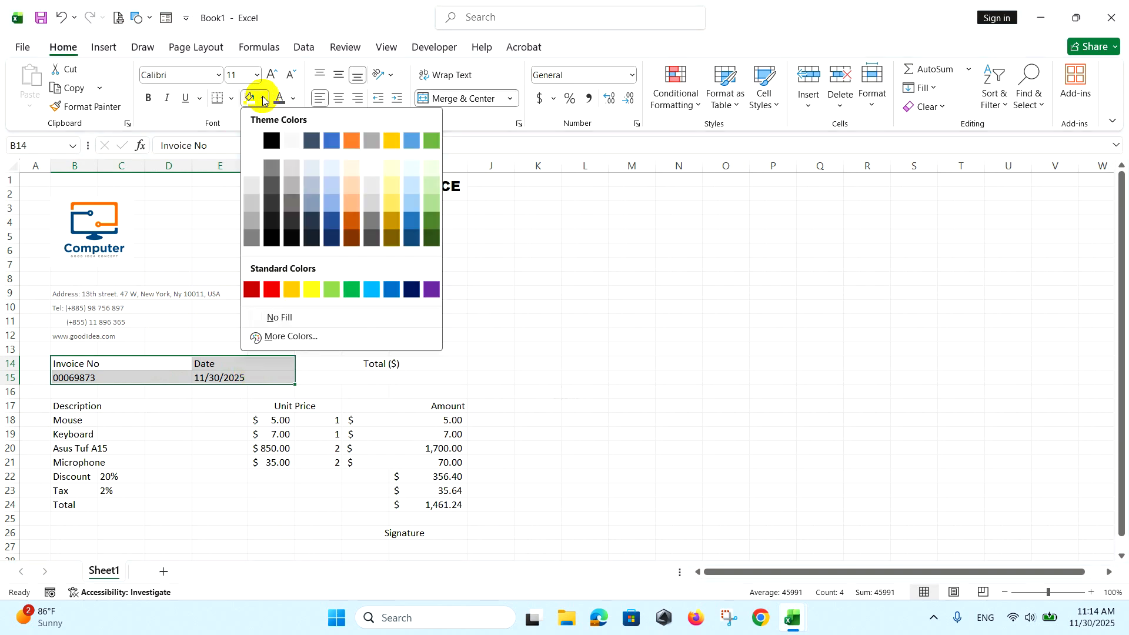
left_click(349, 141)
left_click(294, 98)
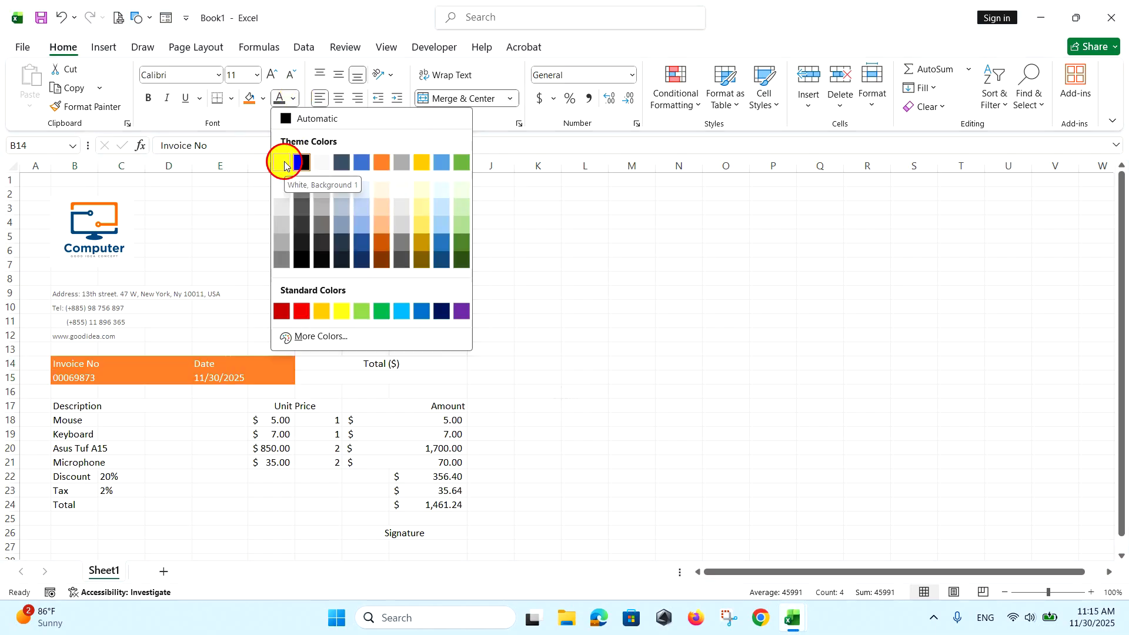
left_click(284, 163)
left_click(148, 98)
Fill the Total ($) block G14:I15 black with white text.
left_click_drag(347, 357, 356, 378)
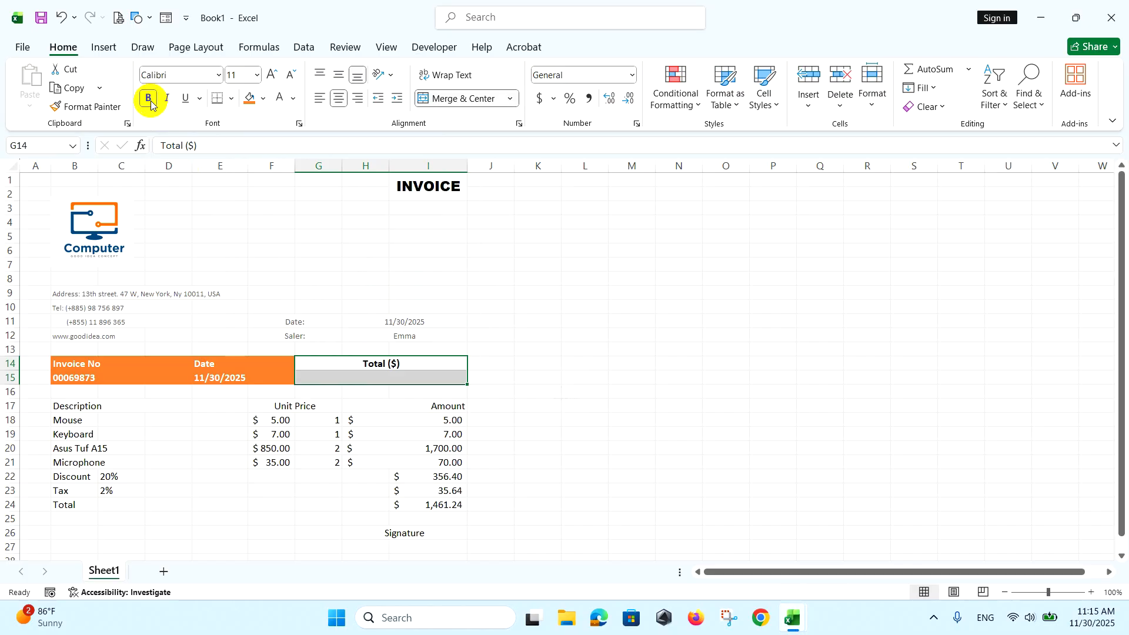
left_click(264, 98)
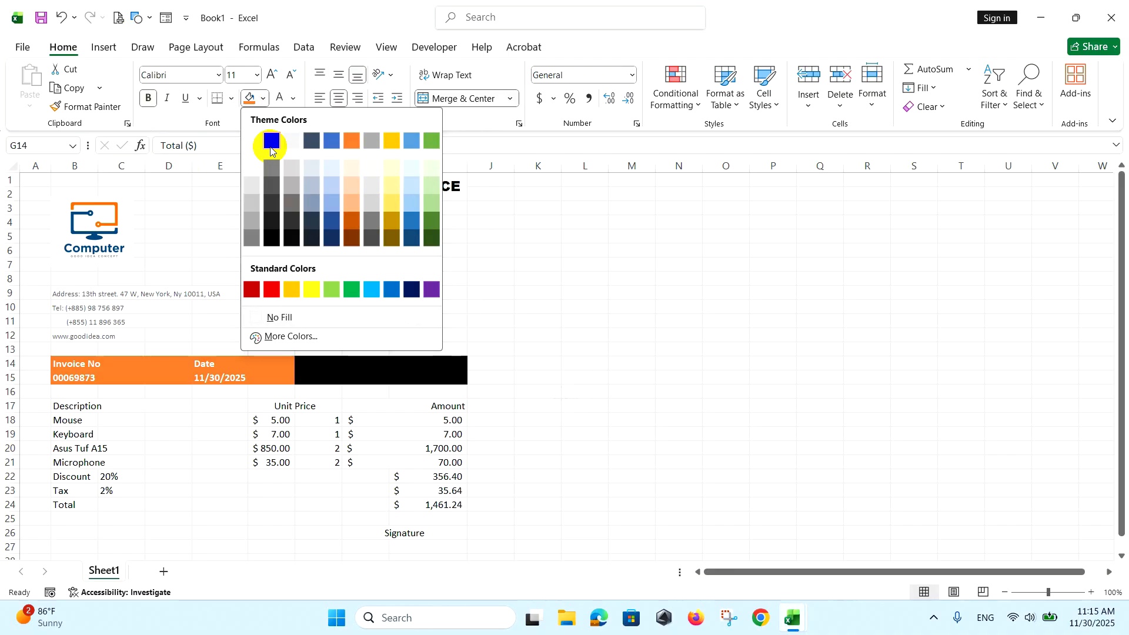
left_click(271, 143)
left_click(290, 101)
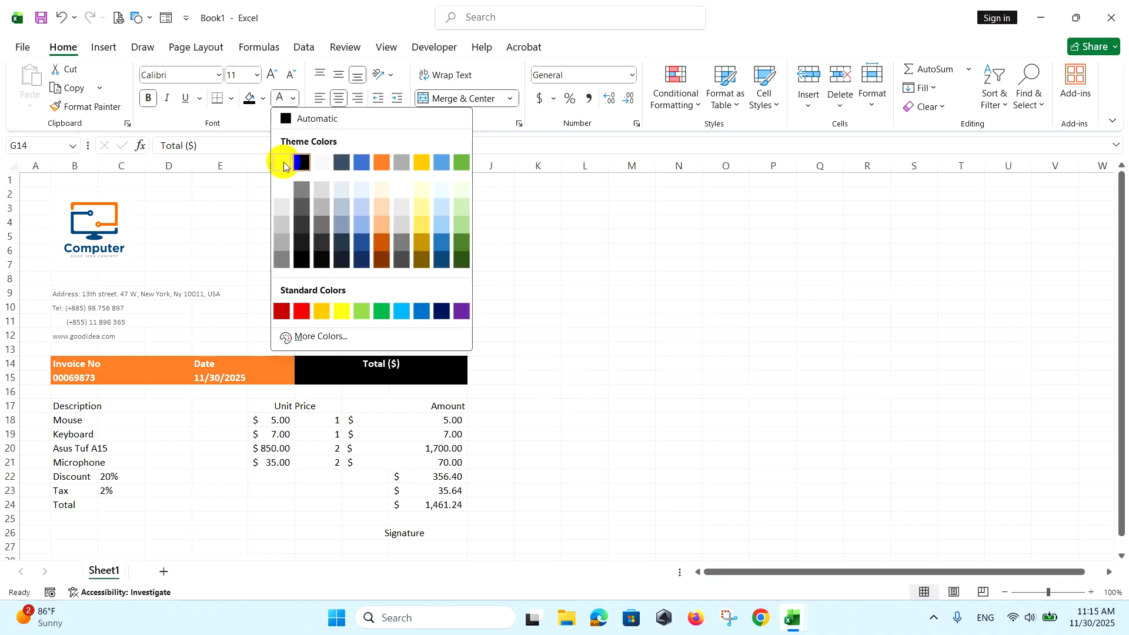
left_click(284, 165)
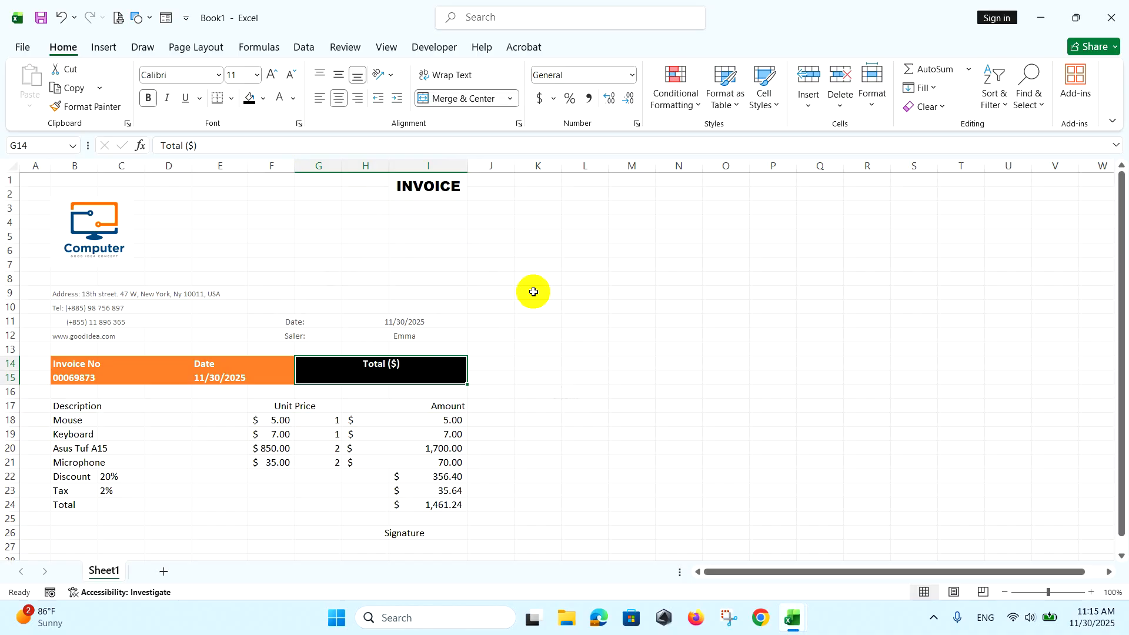
left_click(81, 391)
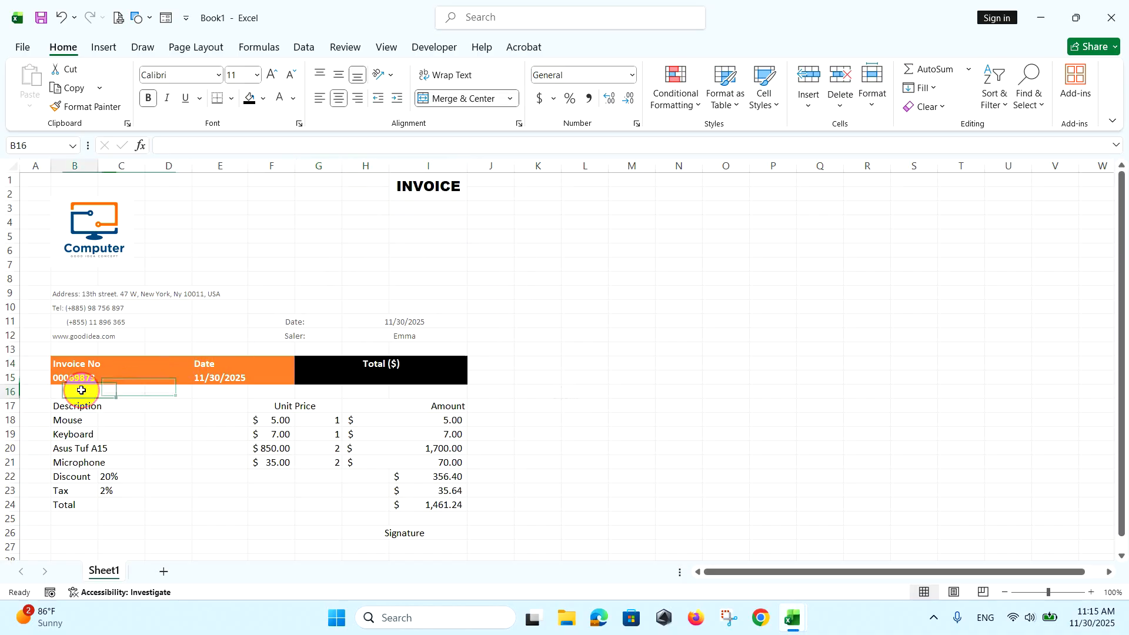
Recolour and bold the B17:I17 headers, heighten row 17, middle-align it and add a bottom border.
left_click(82, 407)
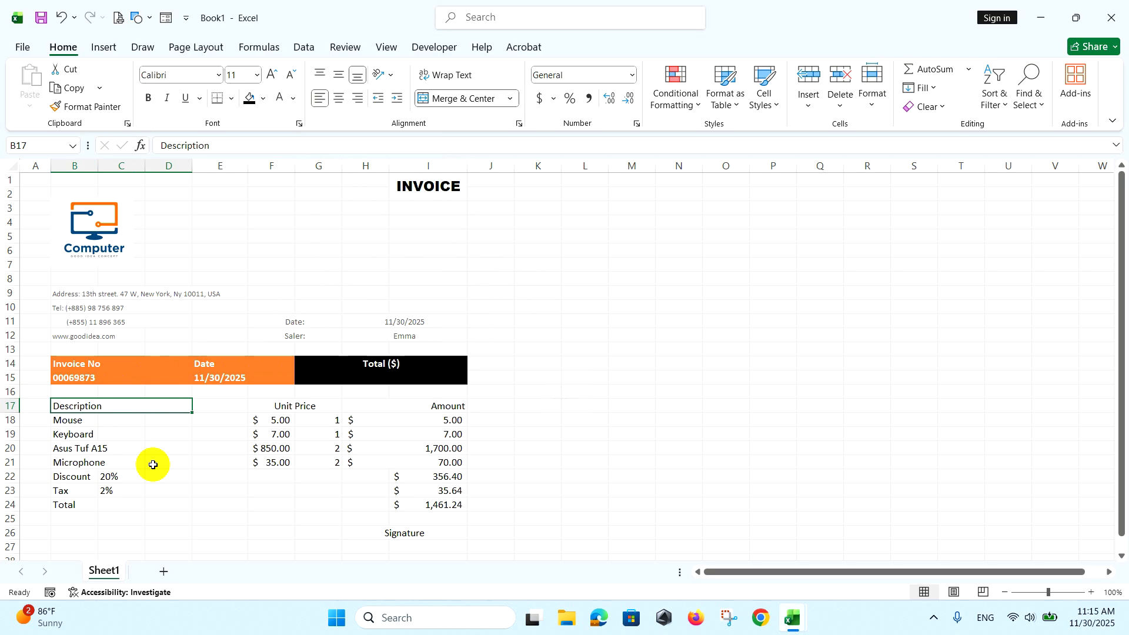
left_click_drag(105, 408, 410, 405)
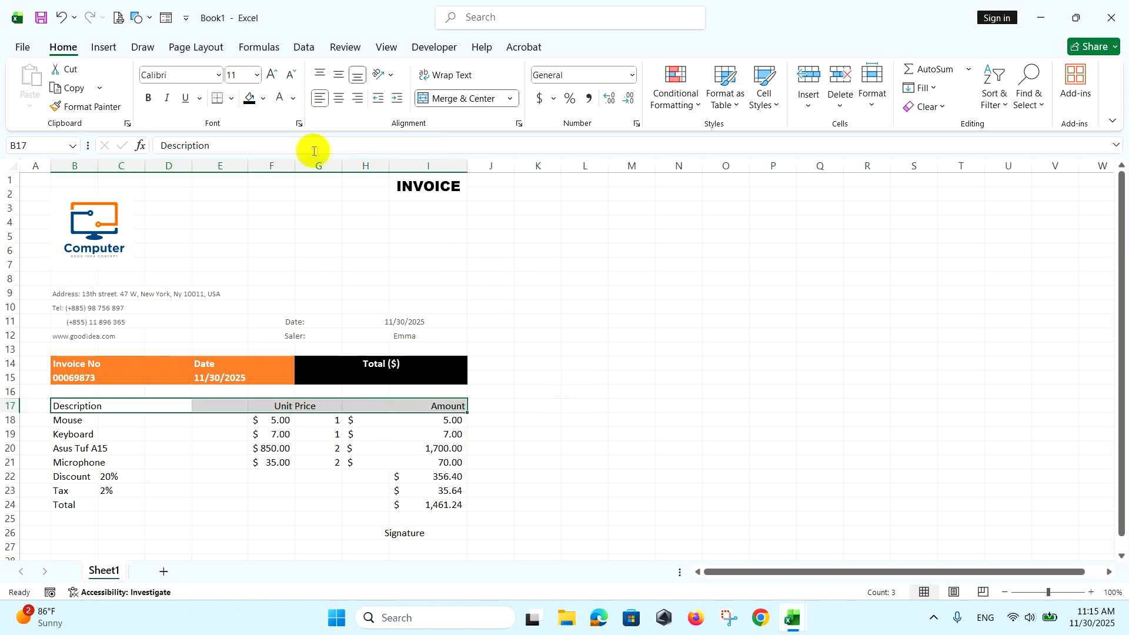
left_click(294, 98)
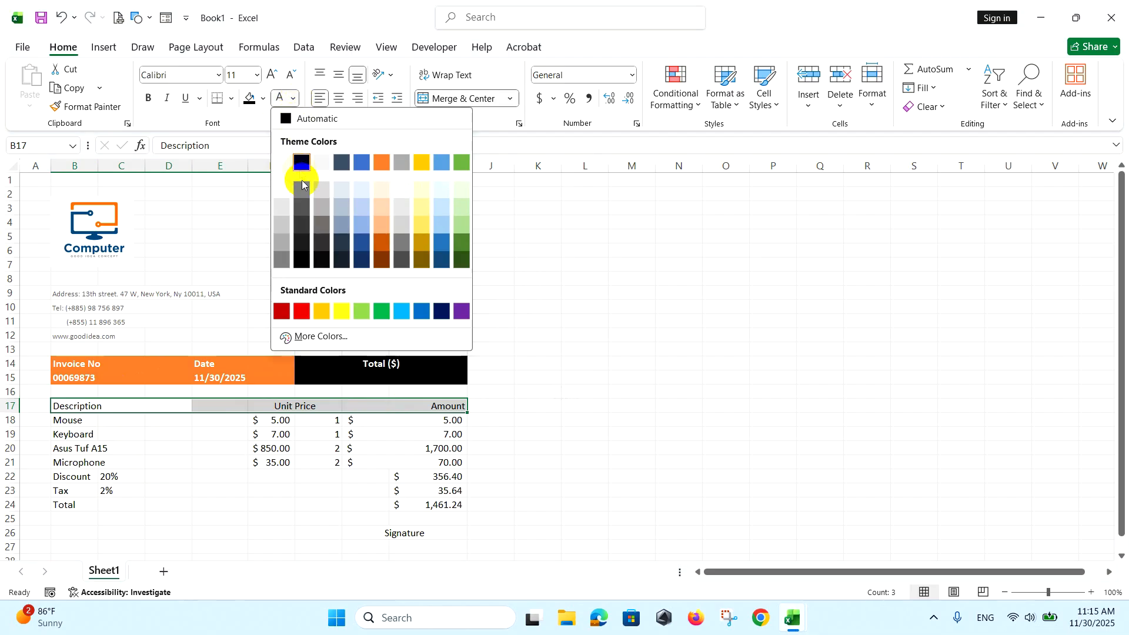
left_click(304, 226)
left_click(147, 98)
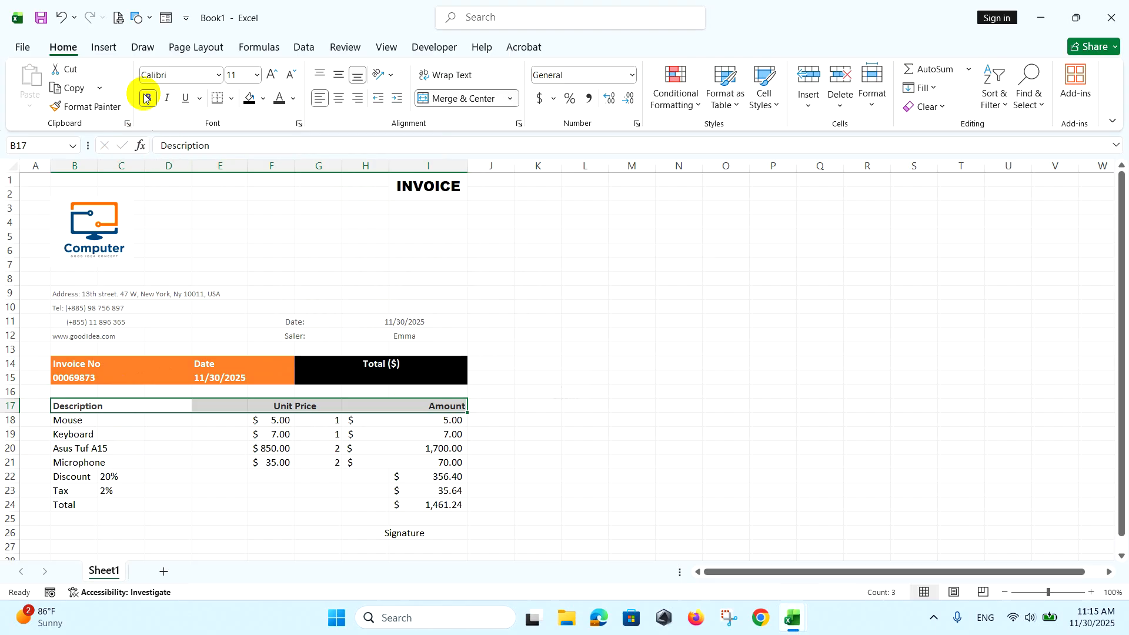
left_click_drag(19, 414, 12, 419)
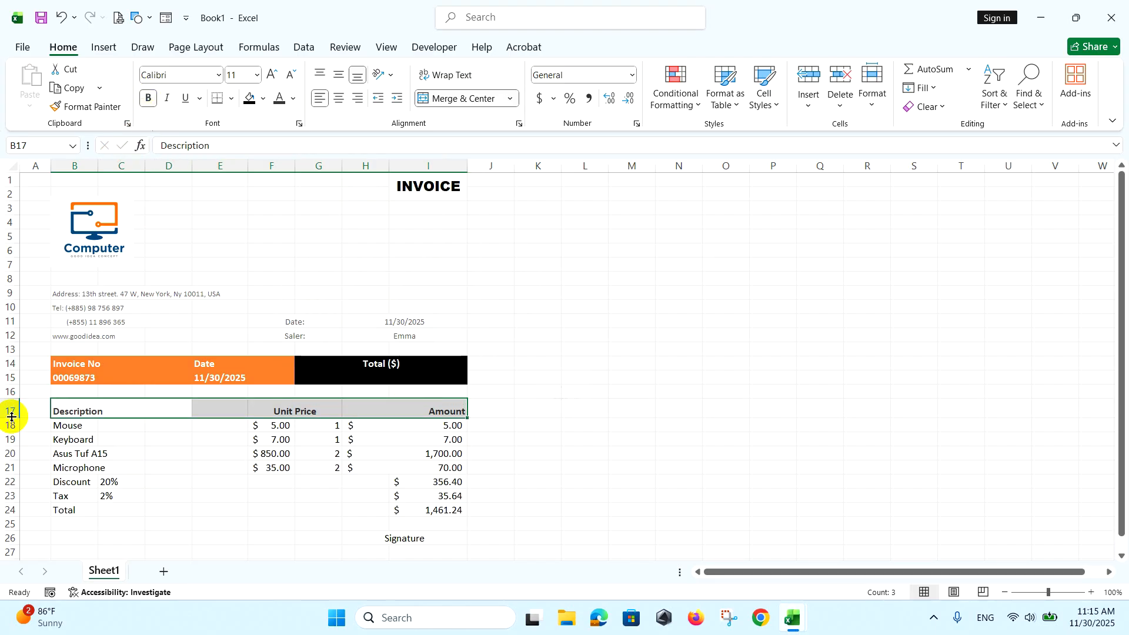
left_click(335, 76)
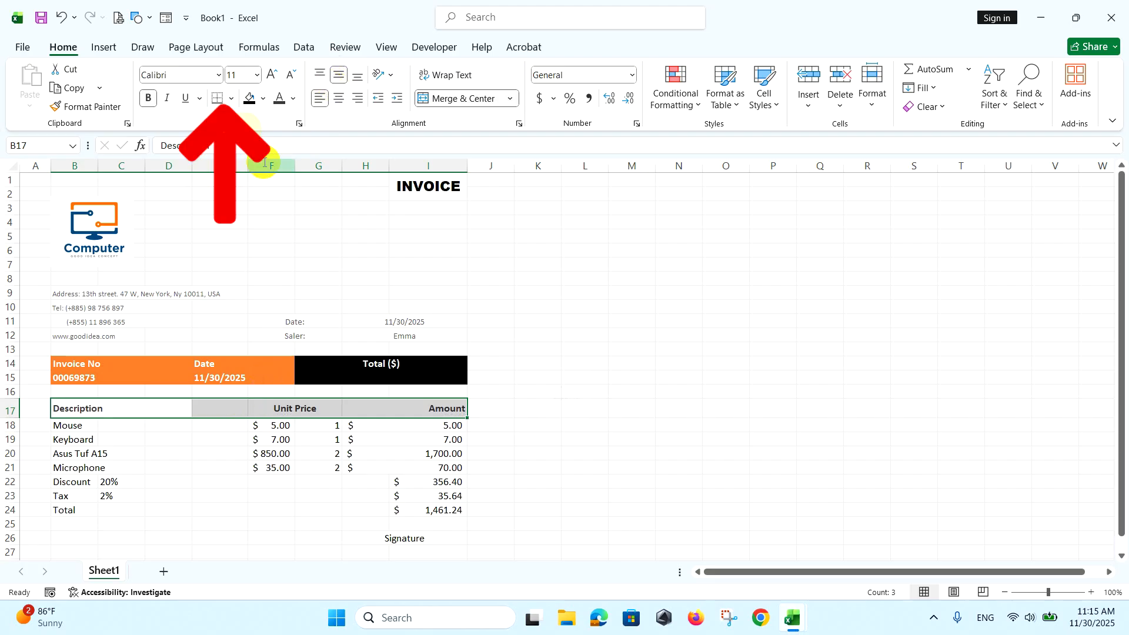
left_click(232, 99)
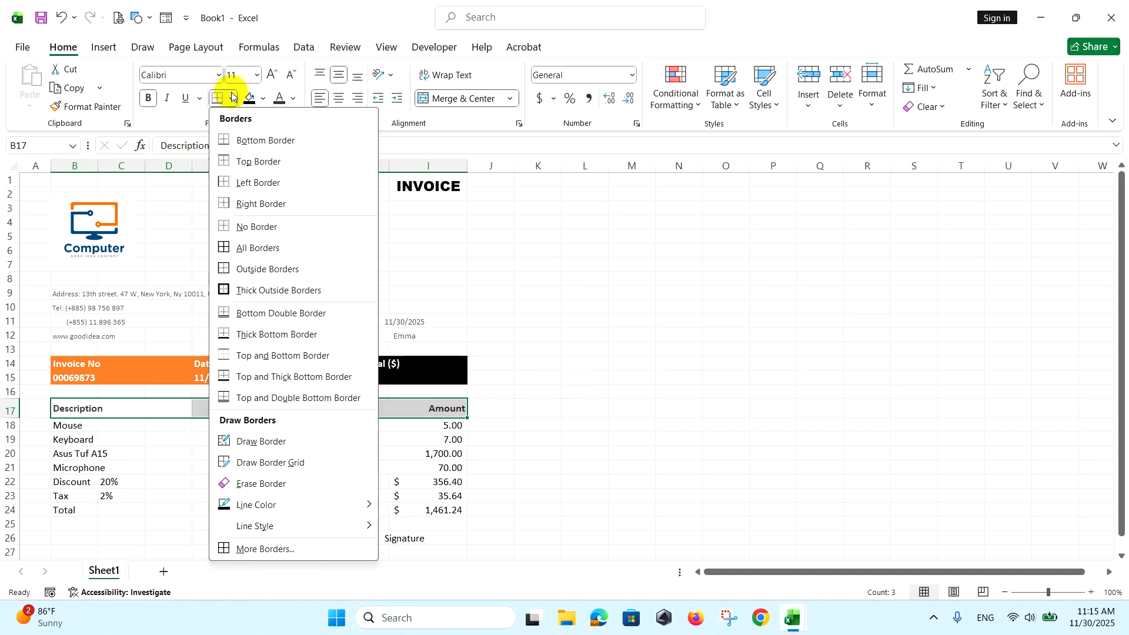
left_click(255, 141)
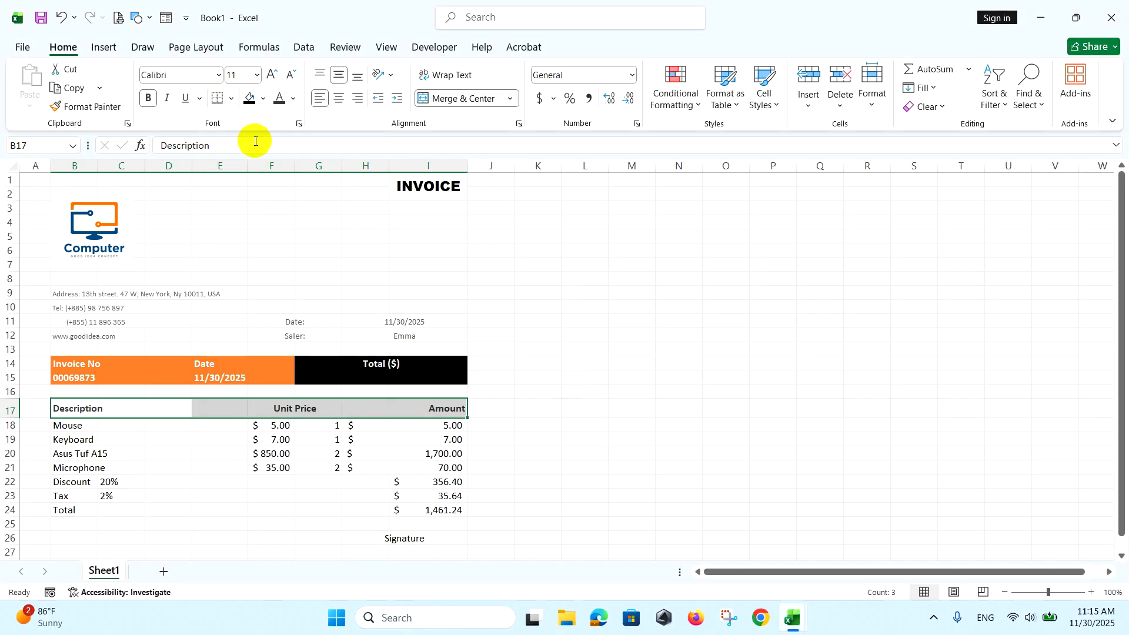
left_click(171, 451)
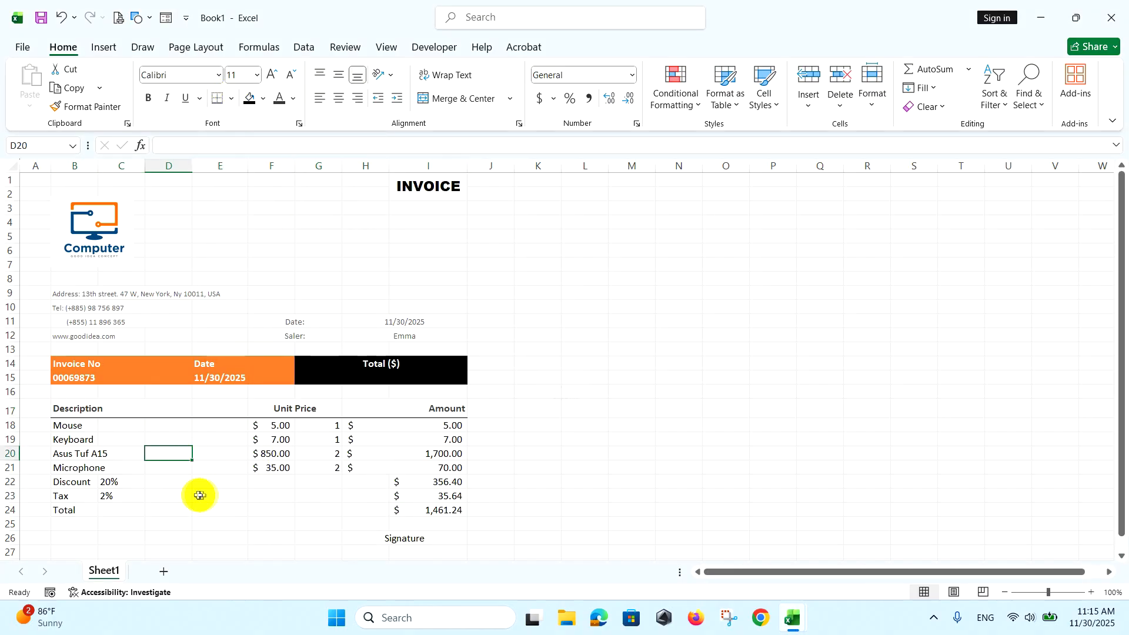
Apply a dark font colour to the item and totals rows from Mouse down to Total.
scroll(199, 496, "down", 3)
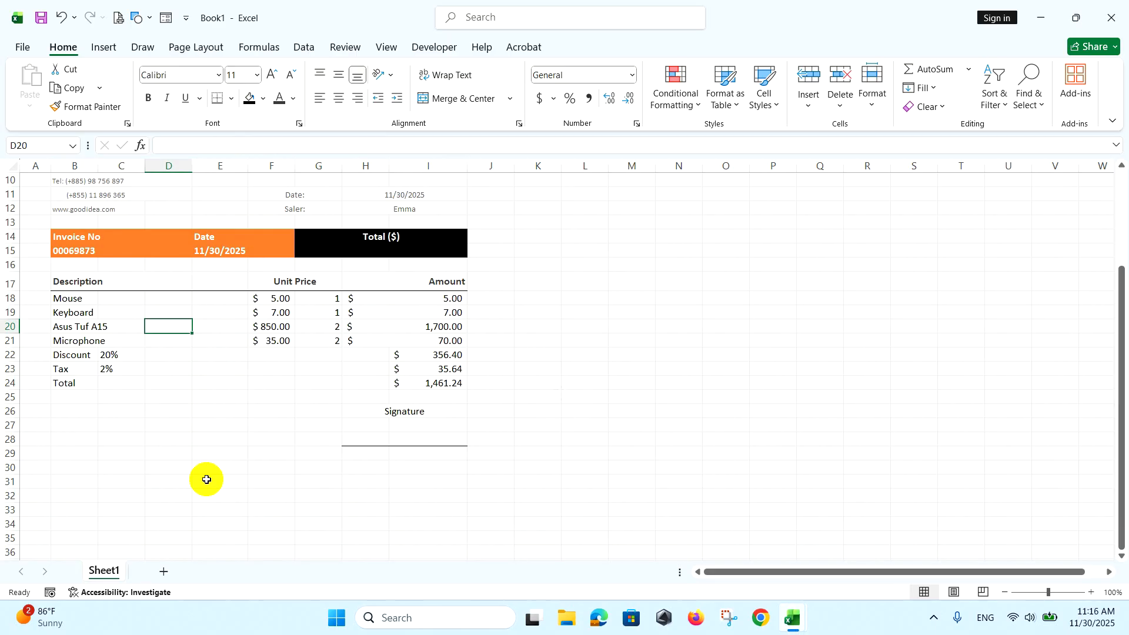
left_click_drag(4, 298, 4, 340)
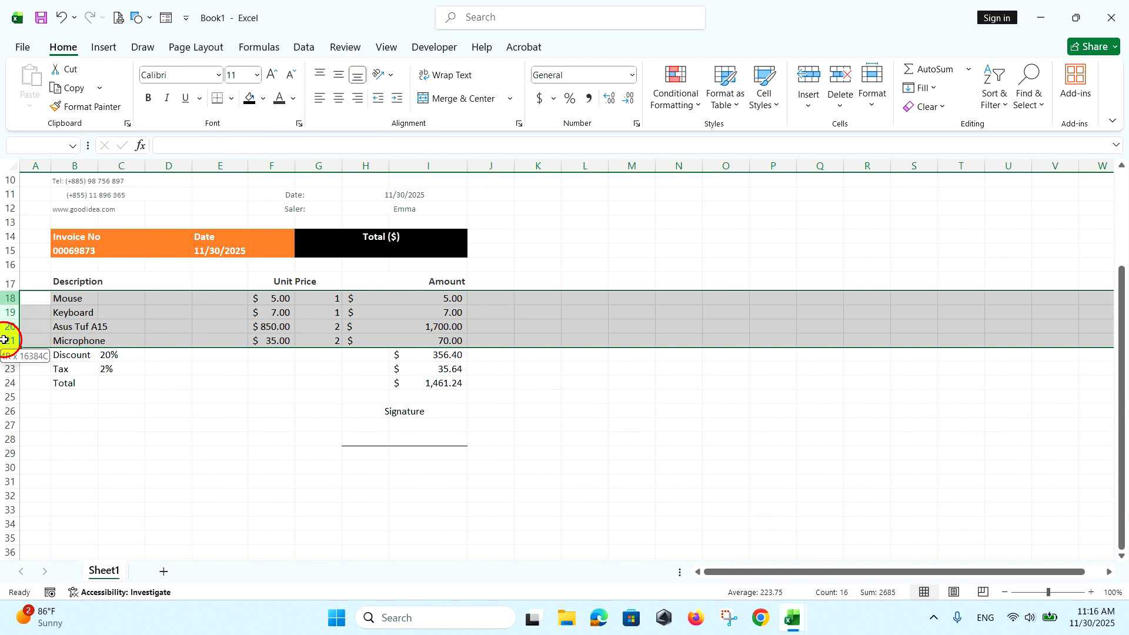
left_click_drag(4, 339, 3, 350)
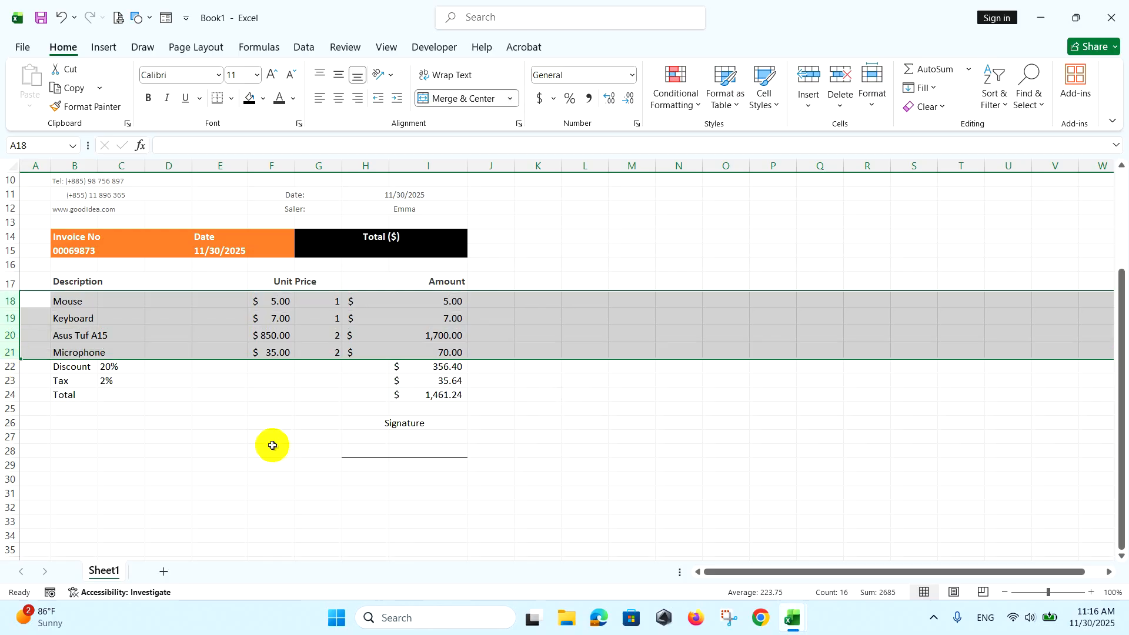
left_click(177, 410)
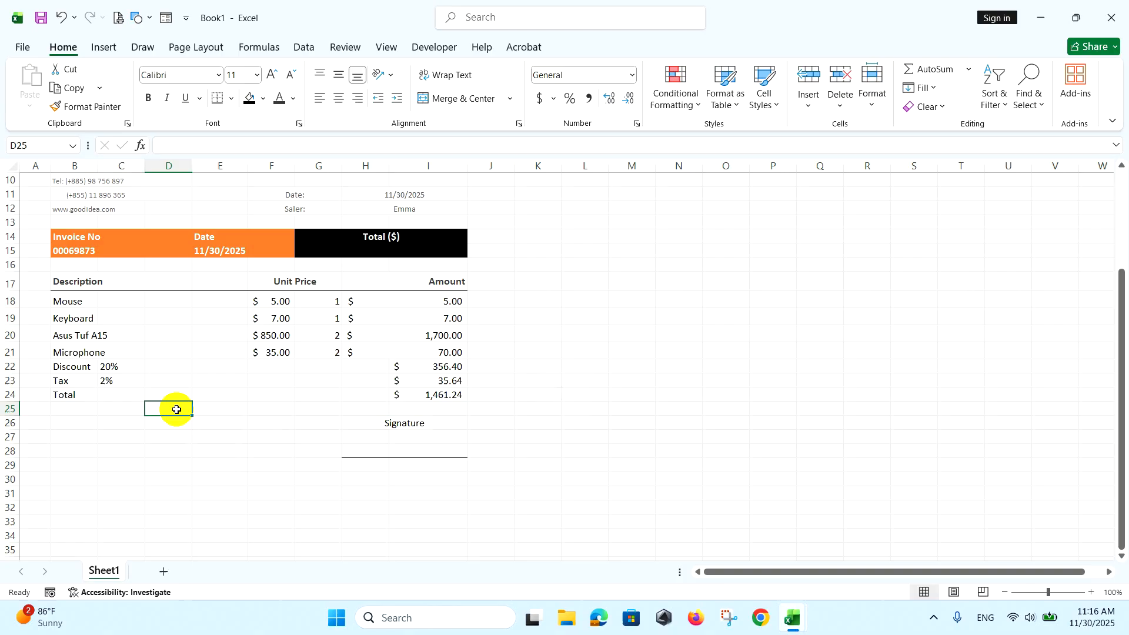
left_click_drag(80, 300, 411, 396)
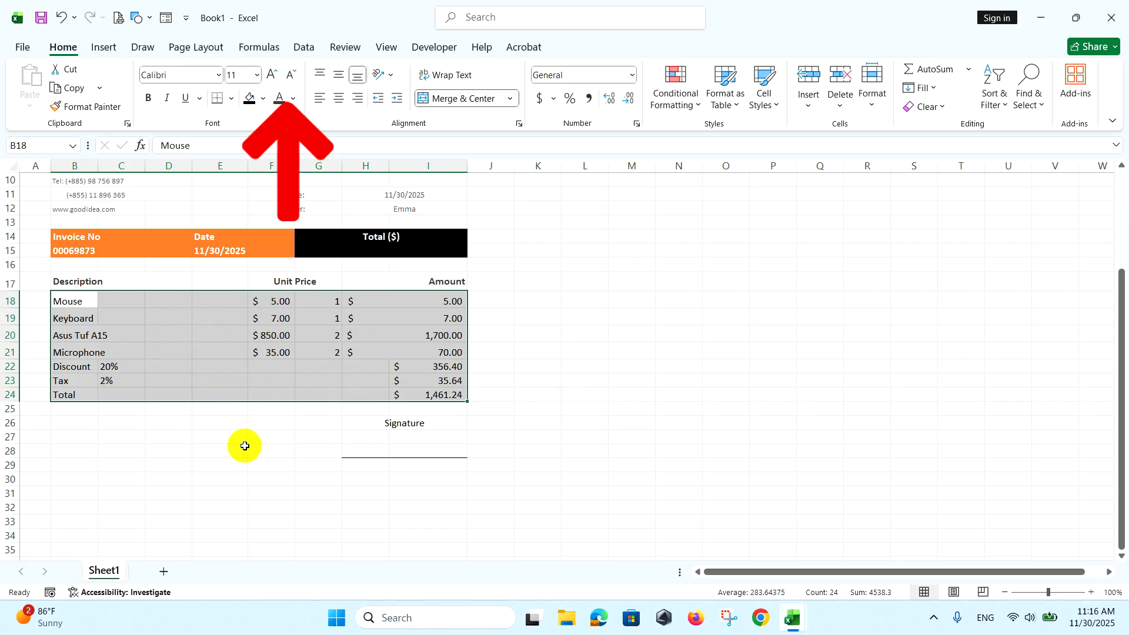
left_click(293, 99)
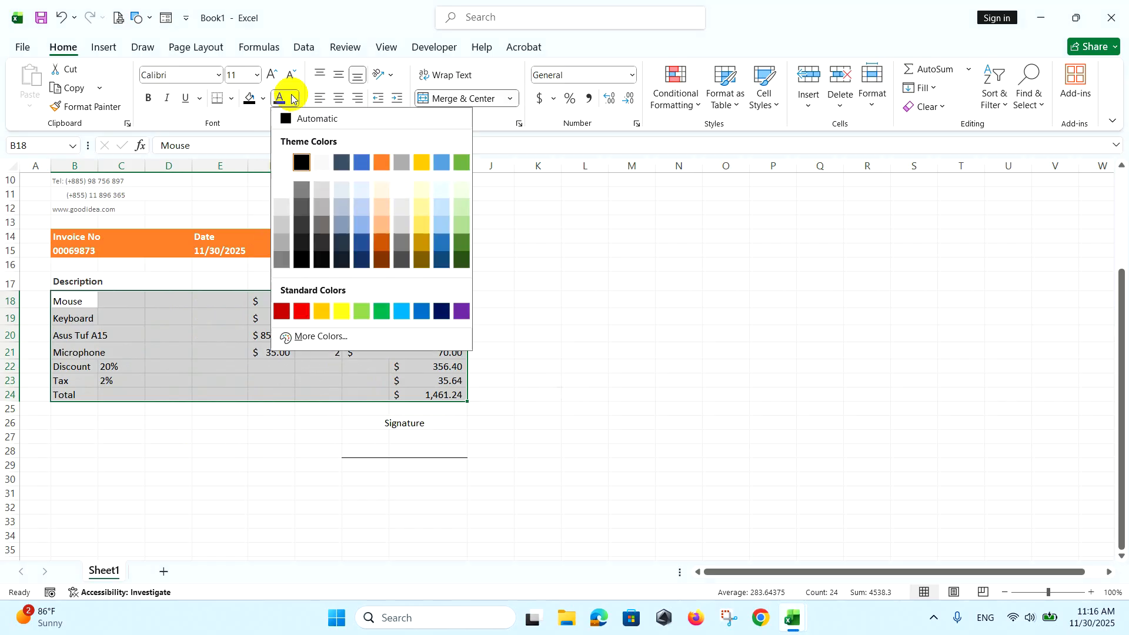
left_click(323, 242)
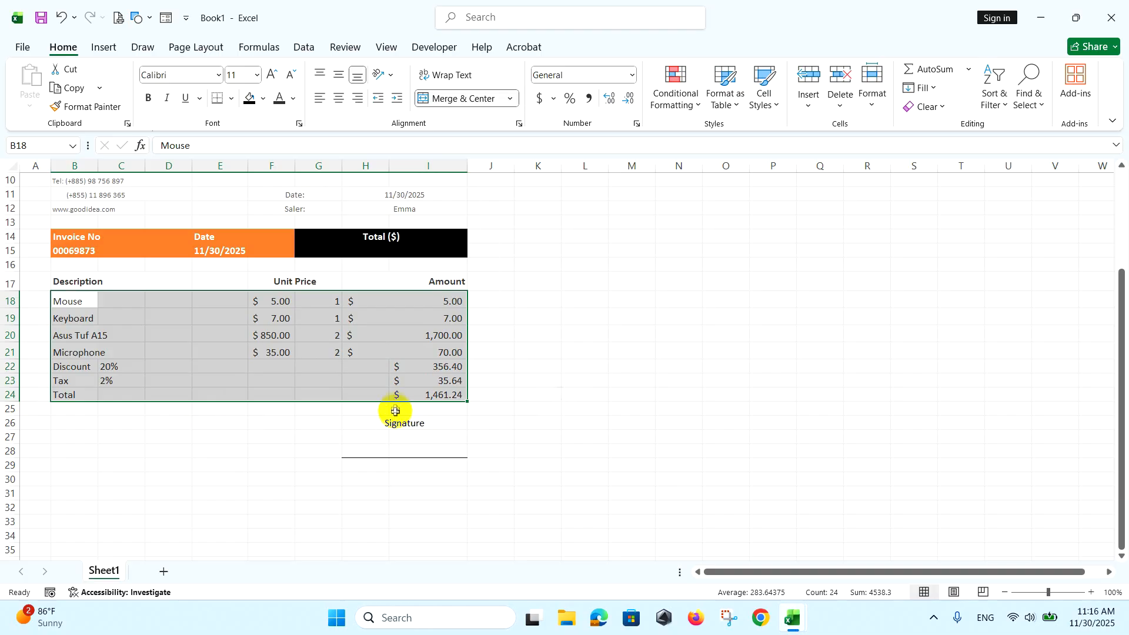
Set the $1,461.24 grand total in I24 to black text.
left_click(423, 394)
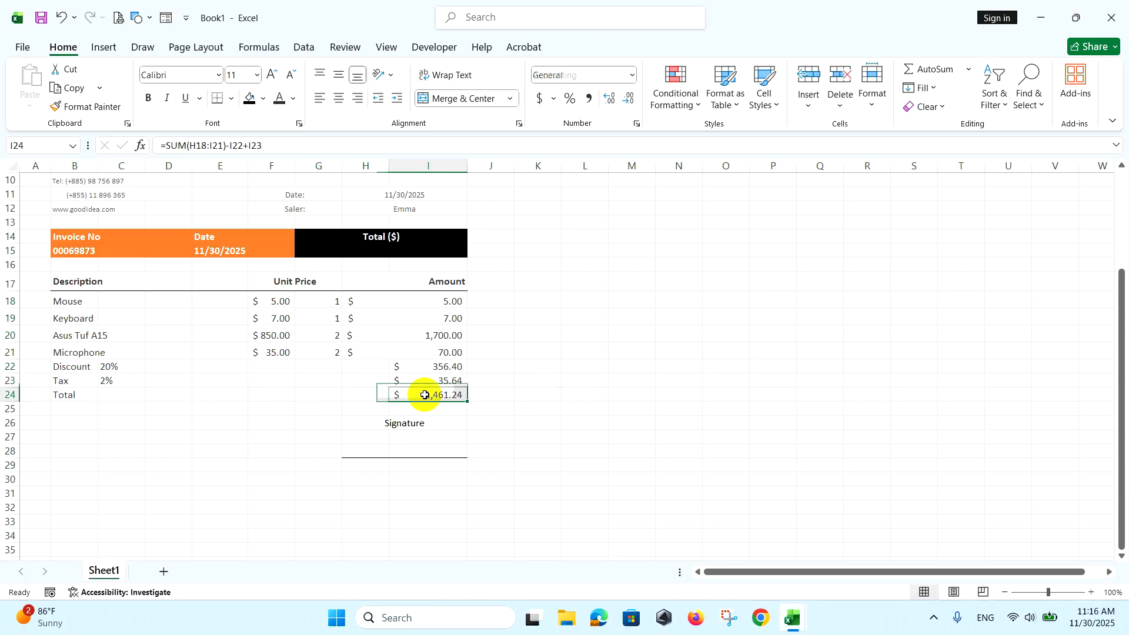
left_click(294, 98)
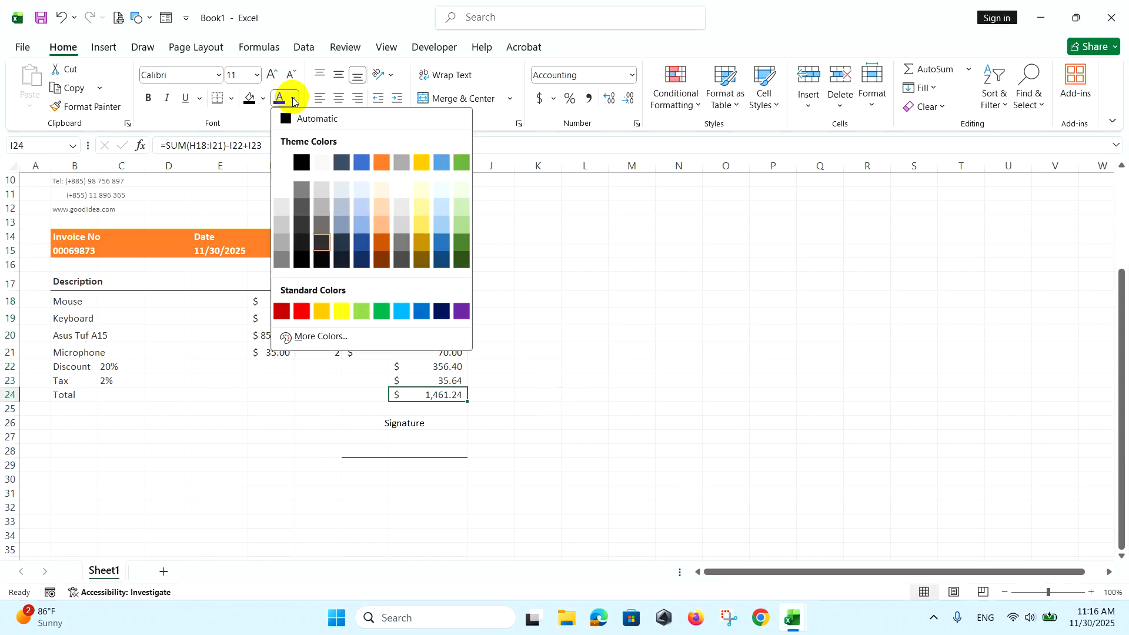
left_click(300, 163)
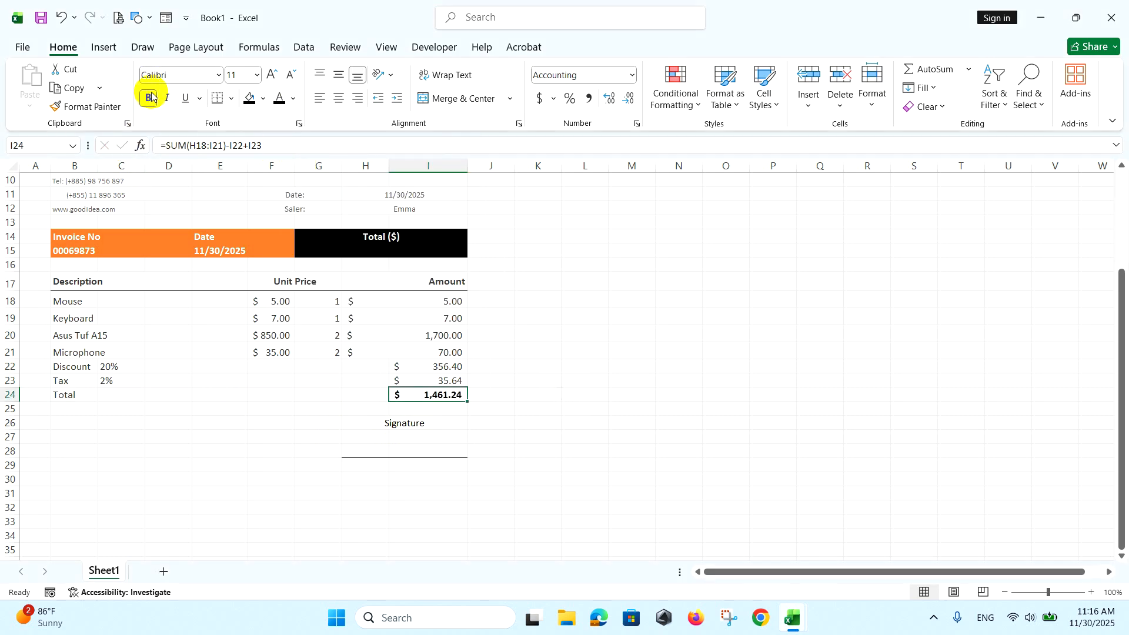
left_click(390, 421)
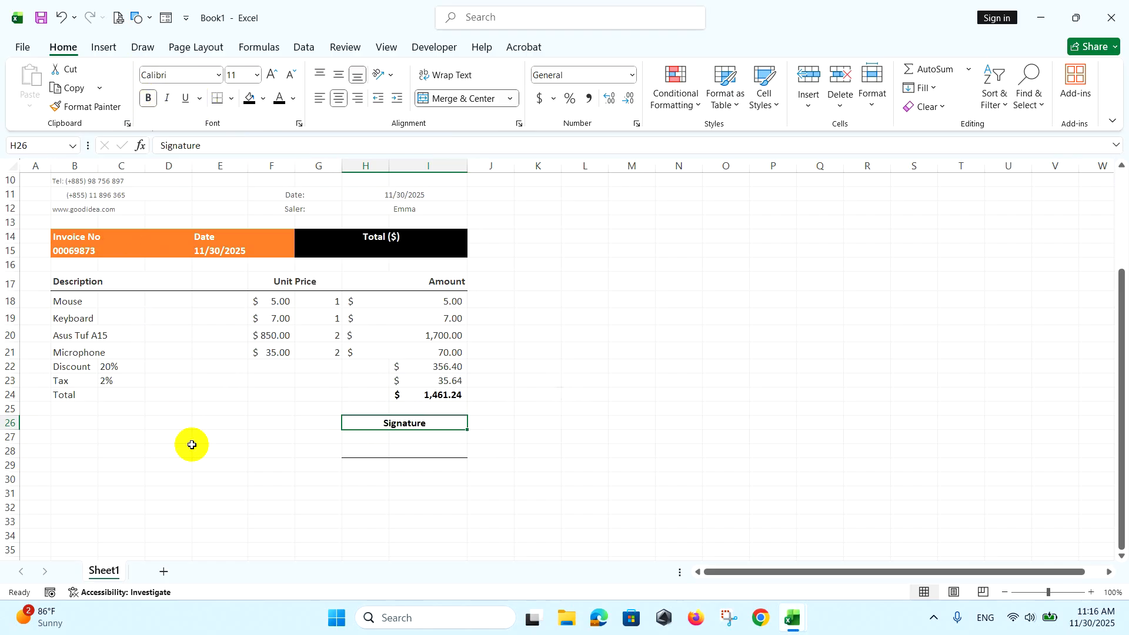
Make the Discount, Tax and Total labels bold at size 12 and widen column B slightly.
double_click(71, 366)
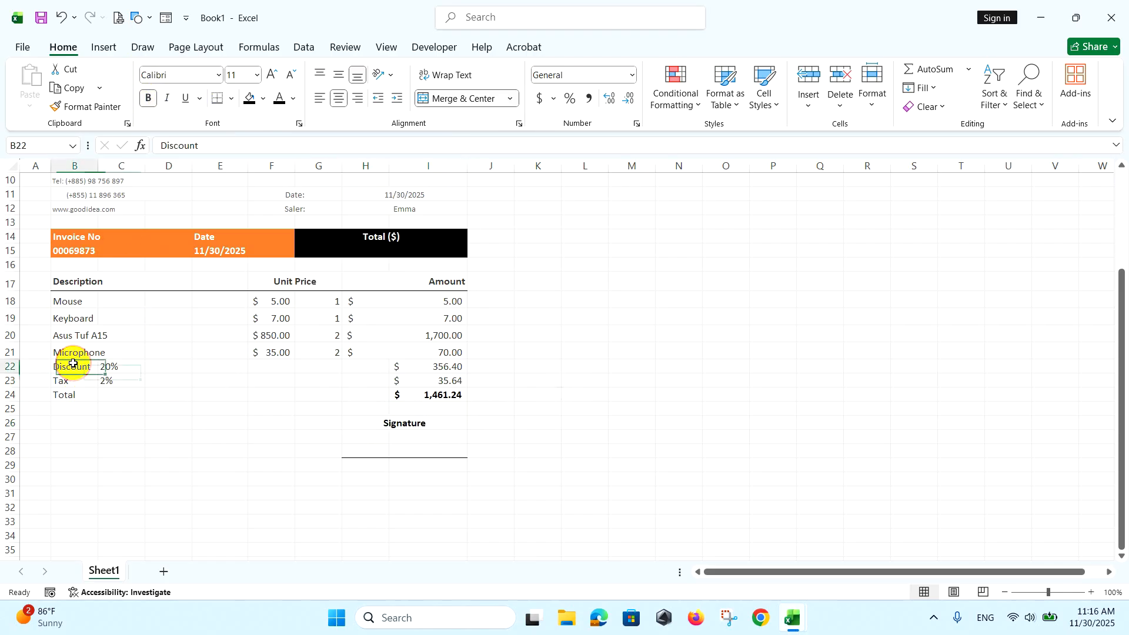
left_click(108, 368)
left_click_drag(88, 367, 76, 397)
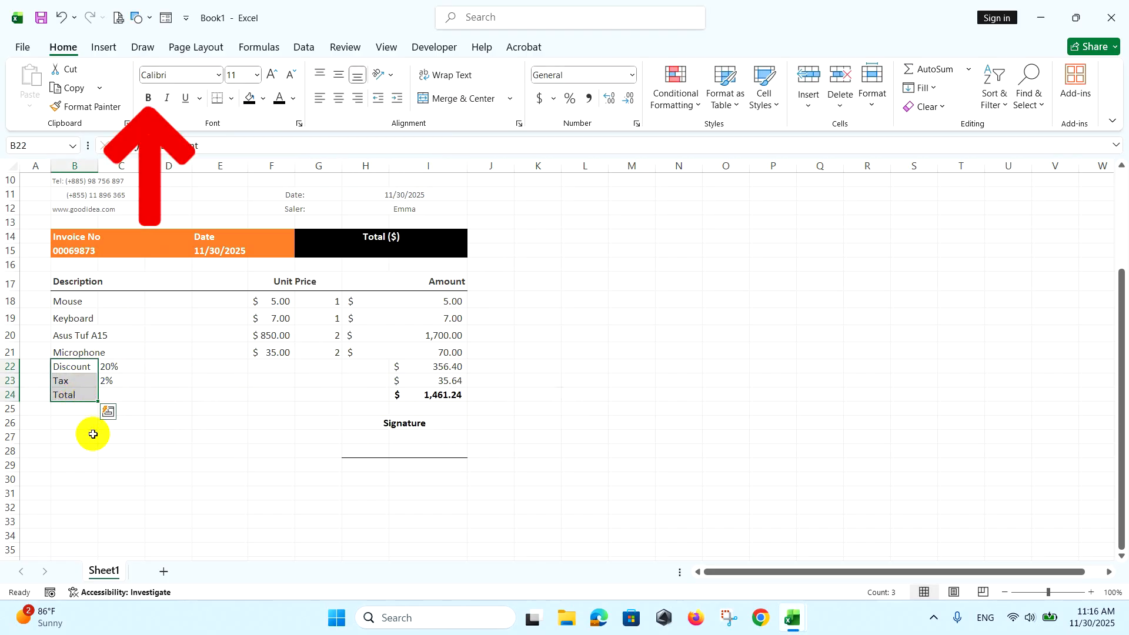
left_click(148, 99)
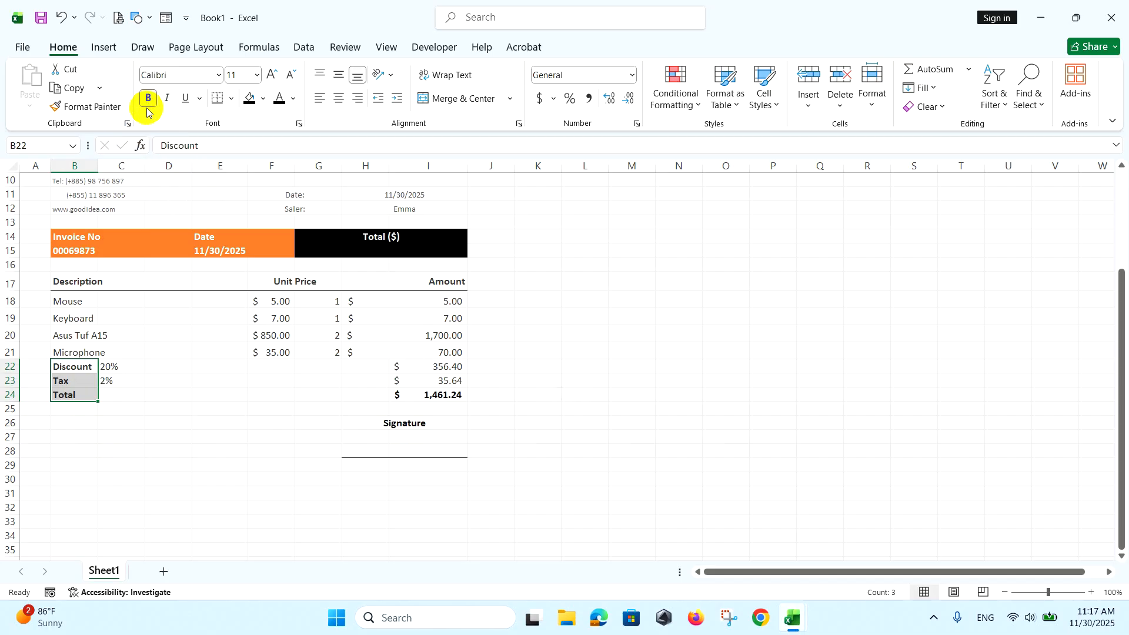
left_click(272, 77)
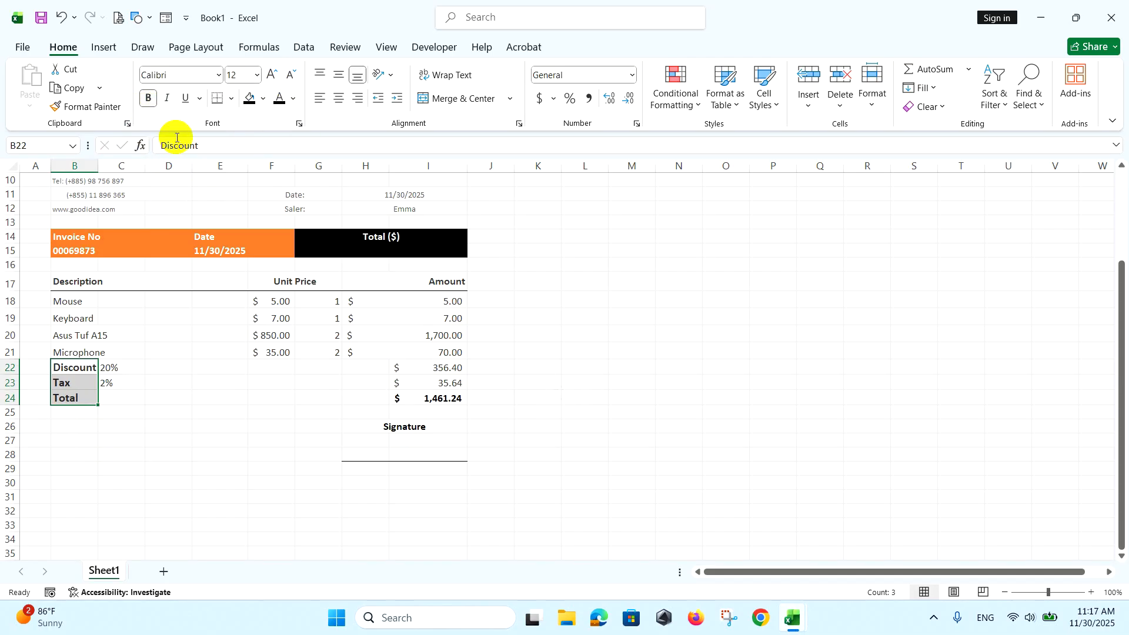
left_click_drag(98, 165, 101, 161)
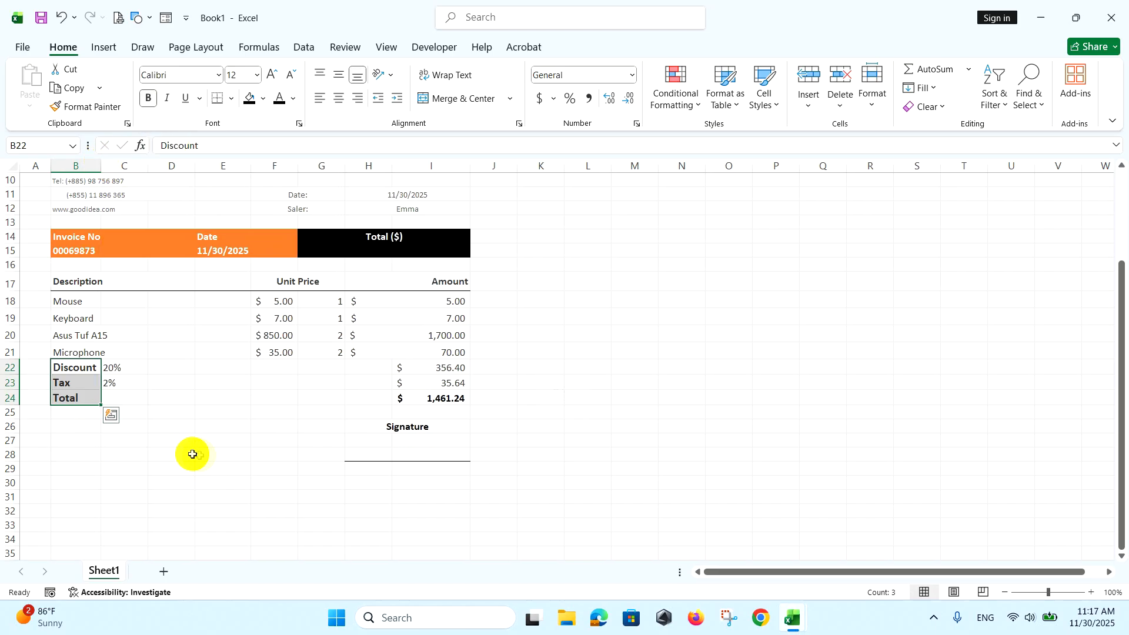
left_click(227, 439)
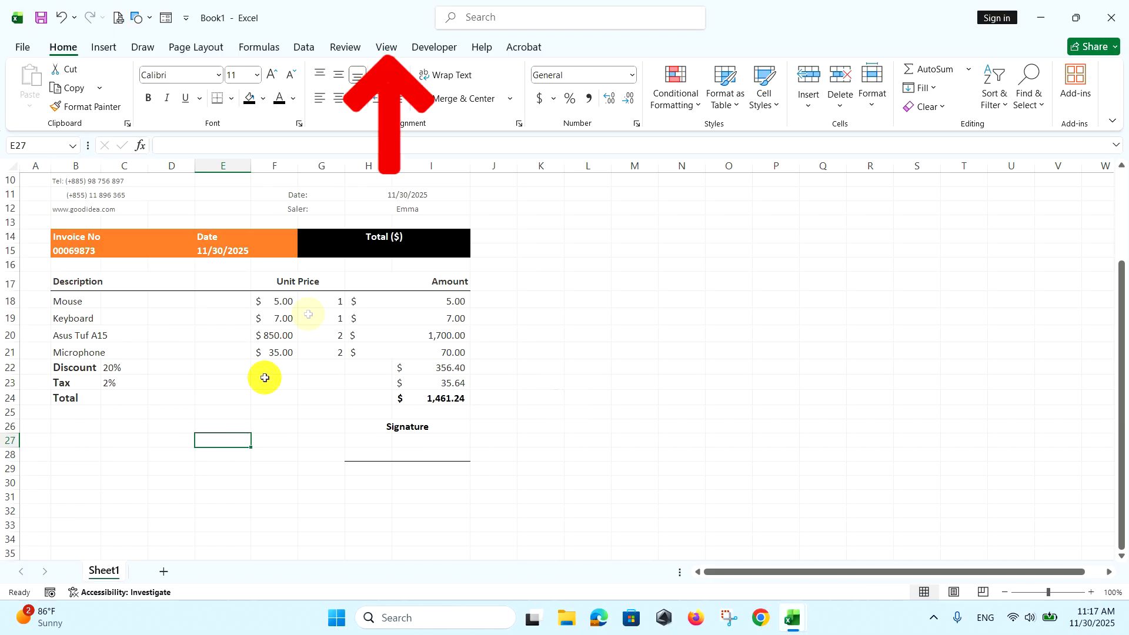
Turn off Gridlines on the View tab so only the invoice's own borders show.
left_click(387, 47)
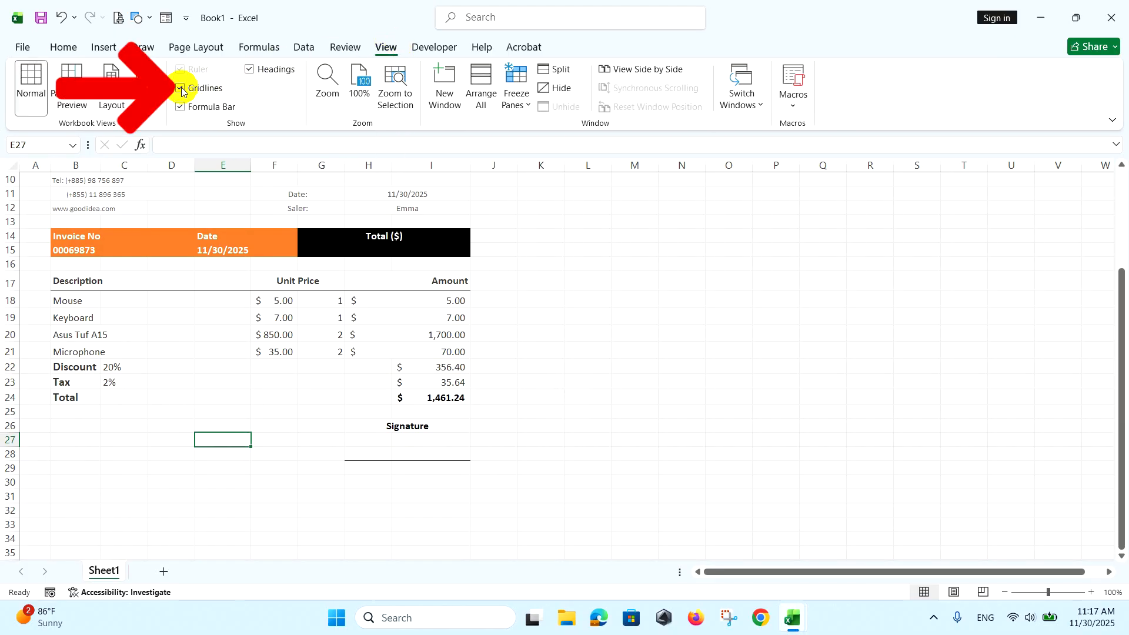
scroll(156, 457, "up", 3)
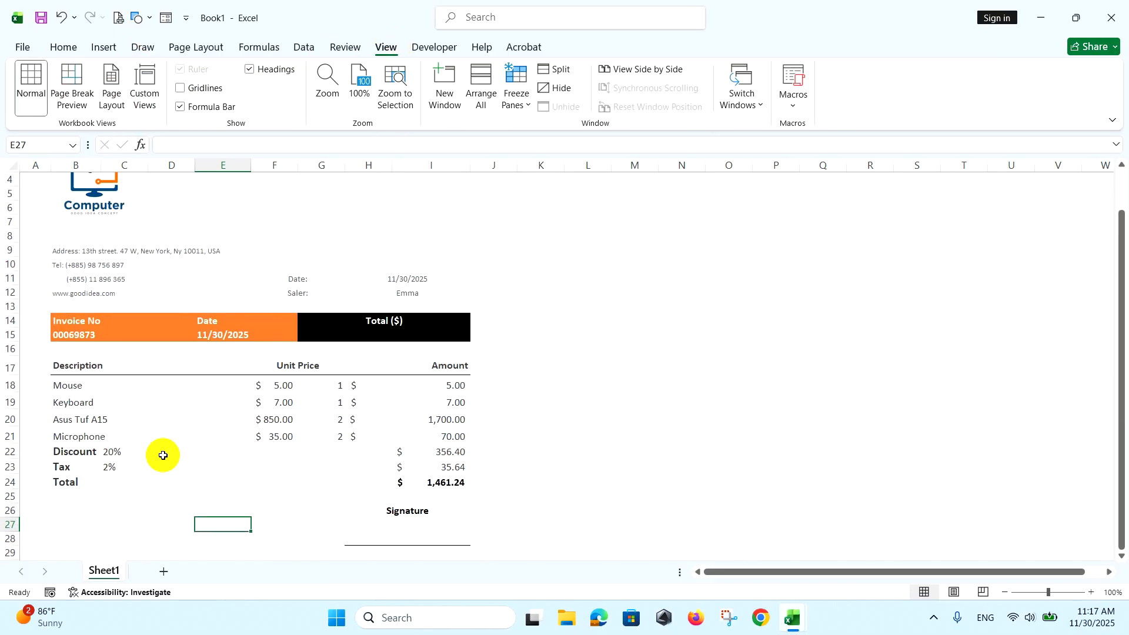
scroll(162, 451, "down", 2)
scroll(136, 436, "up", 1)
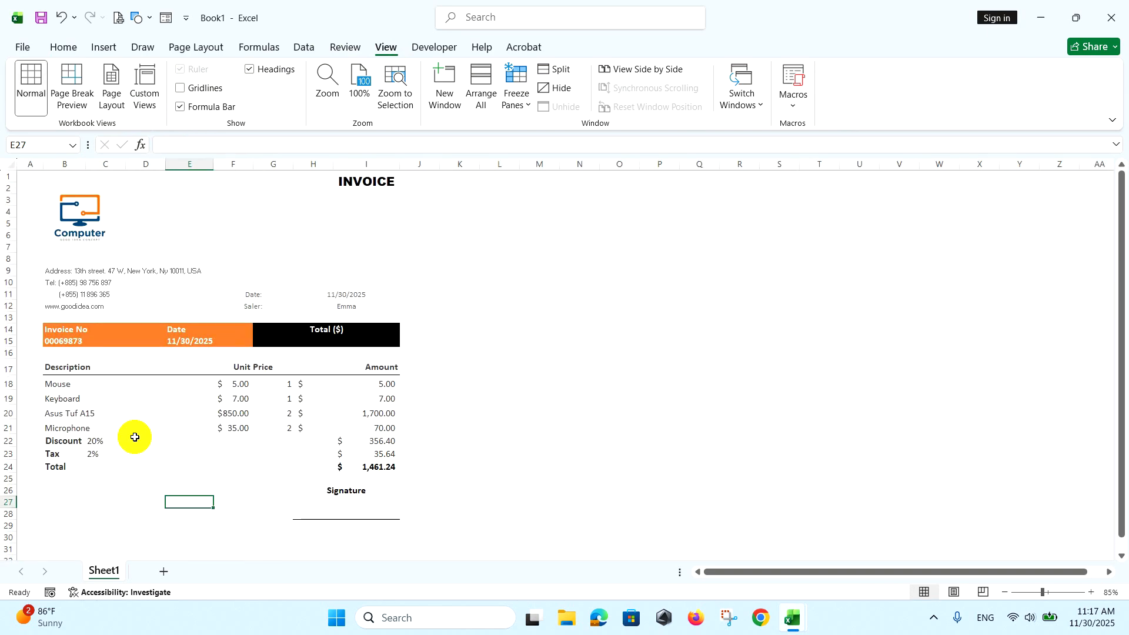
left_click(125, 549)
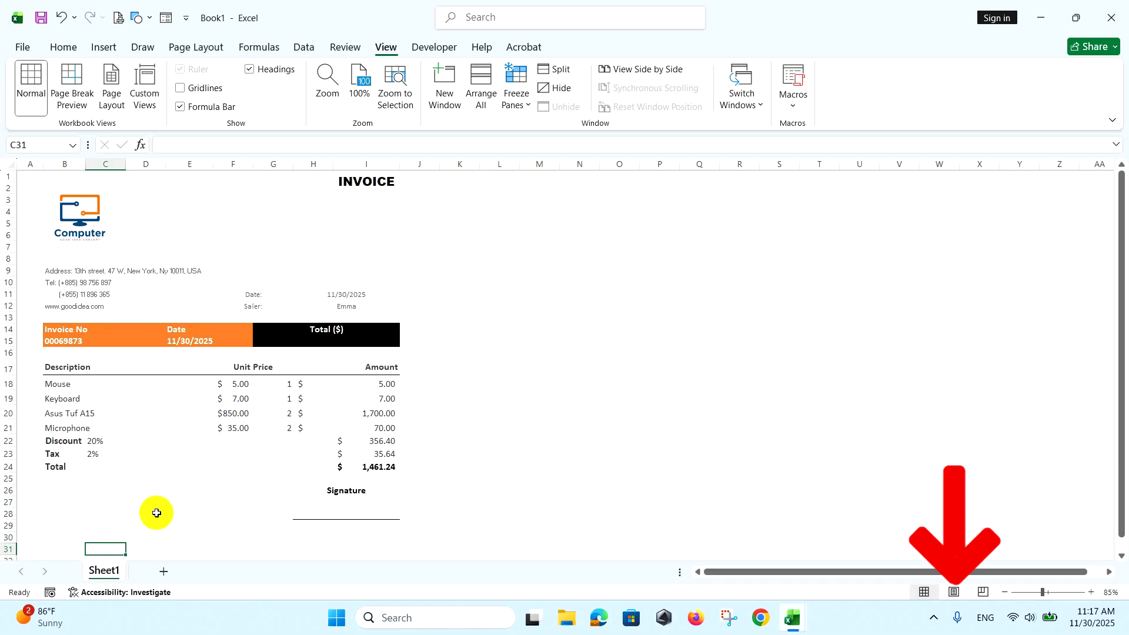
Switch to Page Layout view and review the page, including the Asus Tuf A15 unit price.
left_click(954, 591)
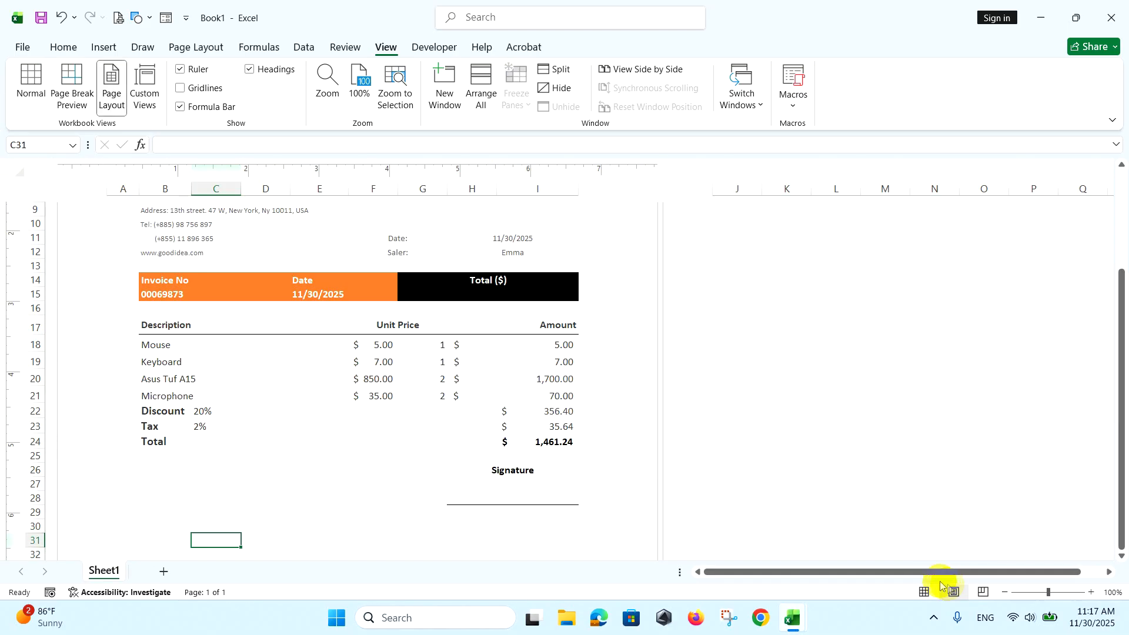
scroll(345, 397, "down", 3)
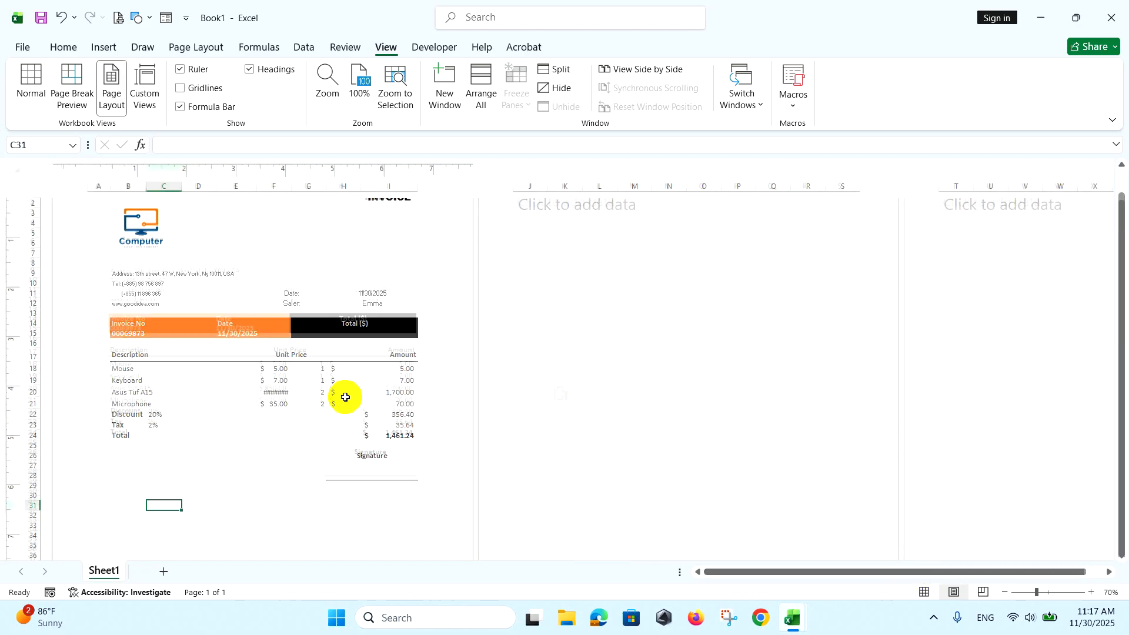
left_click(288, 448)
scroll(265, 471, "up", 1)
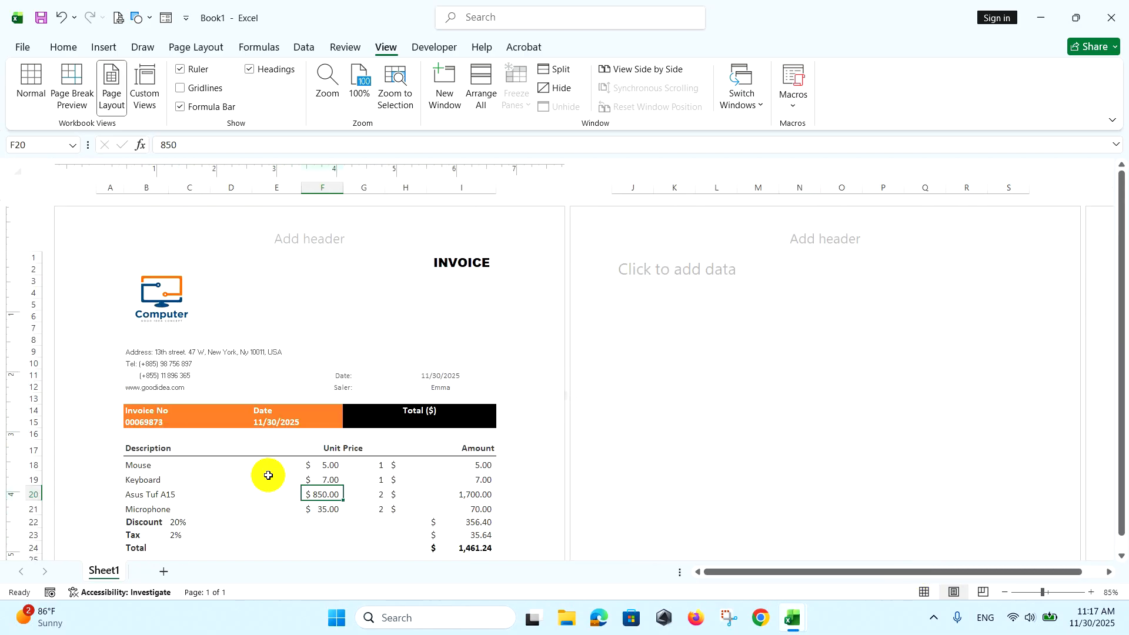
scroll(269, 468, "down", 3)
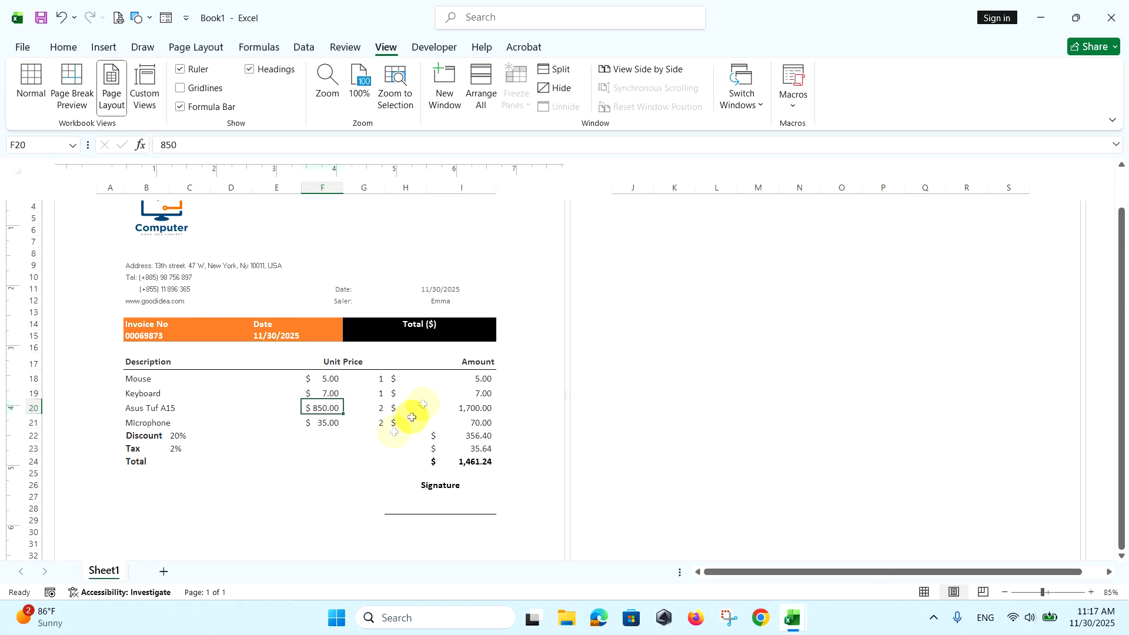
scroll(348, 434, "down", 6)
scroll(349, 420, "up", 3)
scroll(329, 438, "up", 2)
Show the print preview of the invoice on a single Letter-size portrait page.
left_click(299, 451)
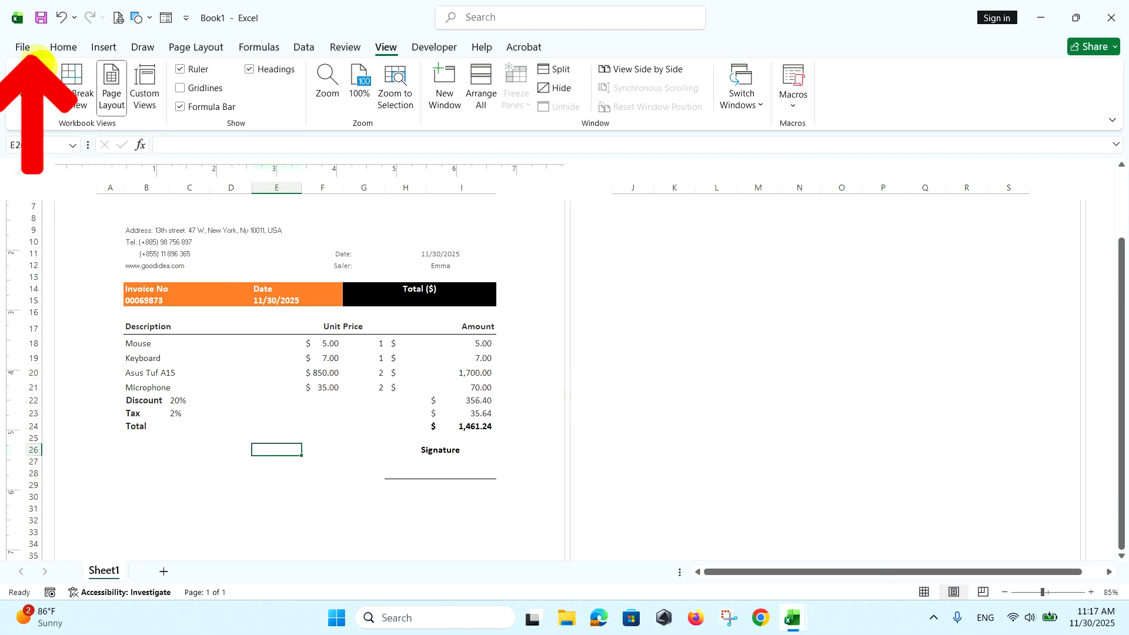
left_click(25, 41)
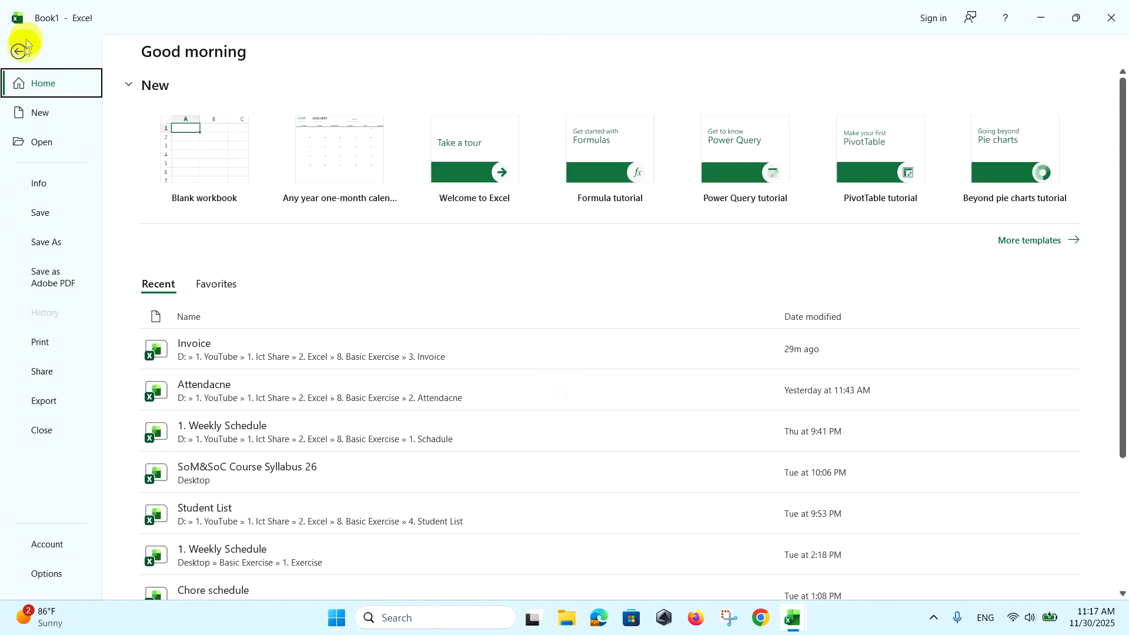
left_click(40, 347)
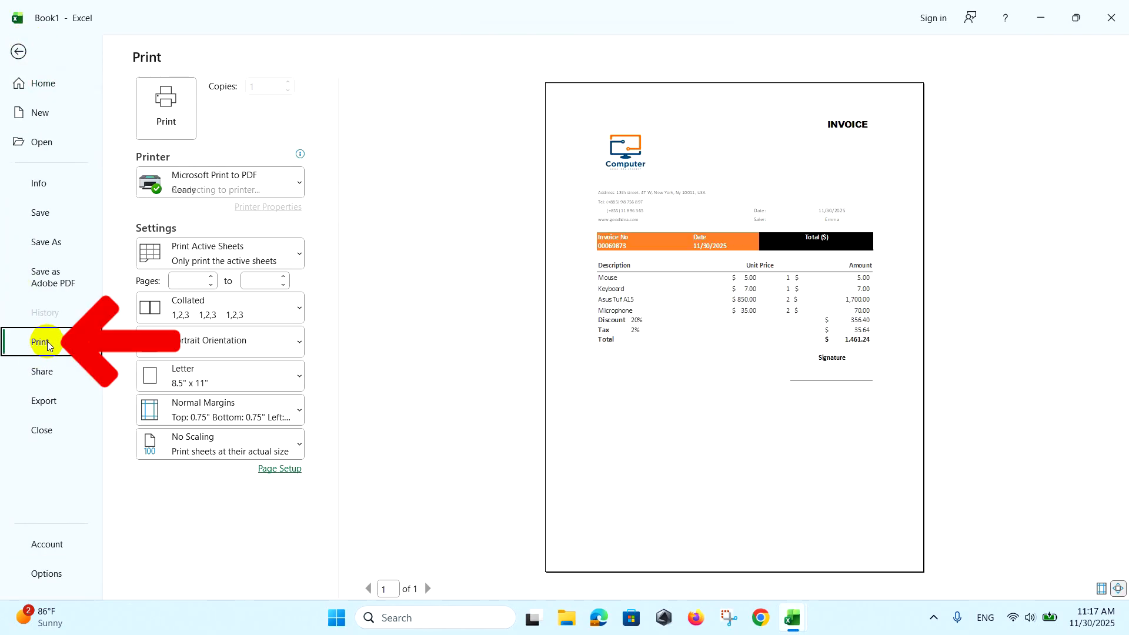